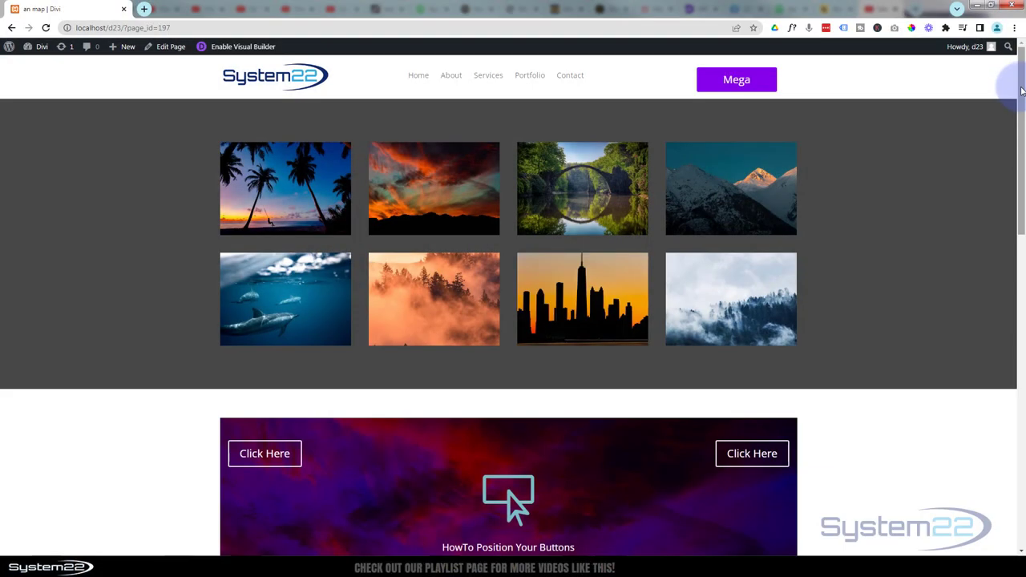
- Scroll through the iPhone 12 Pro preview to inspect the Click Here button layout
drag(1021, 90, 1022, 220)
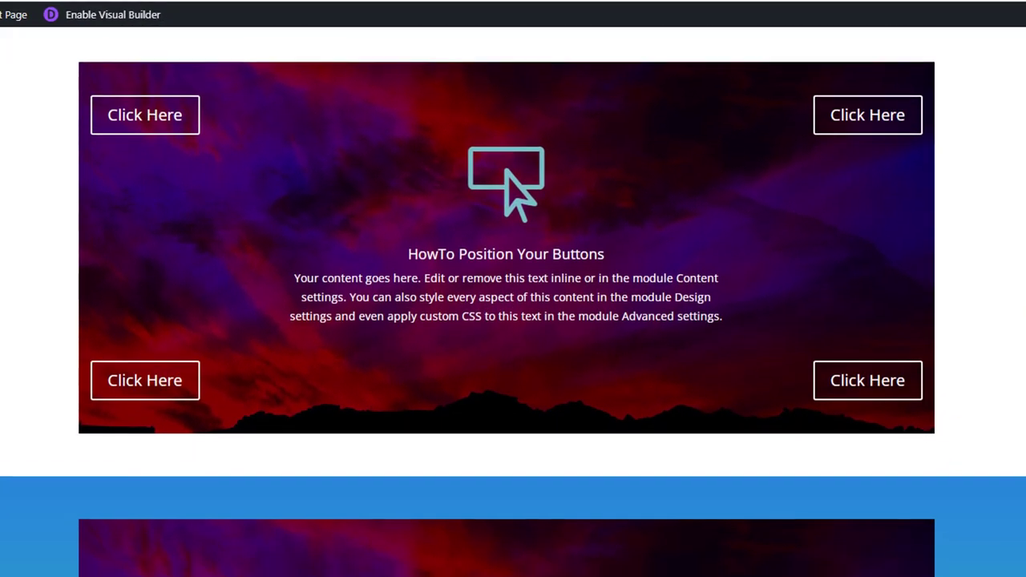
drag(1025, 264, 1025, 268)
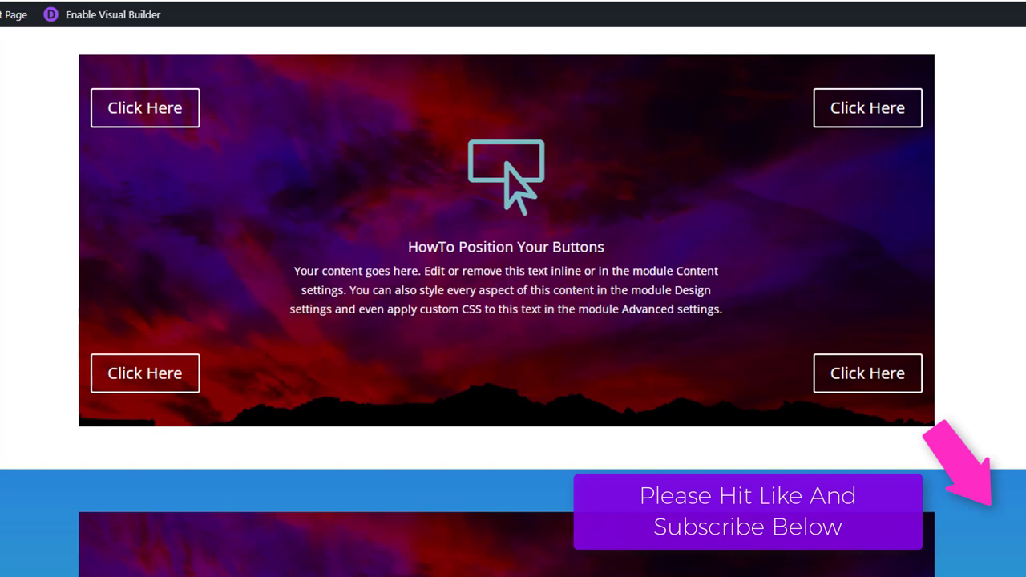
scroll(513, 301, down, 3)
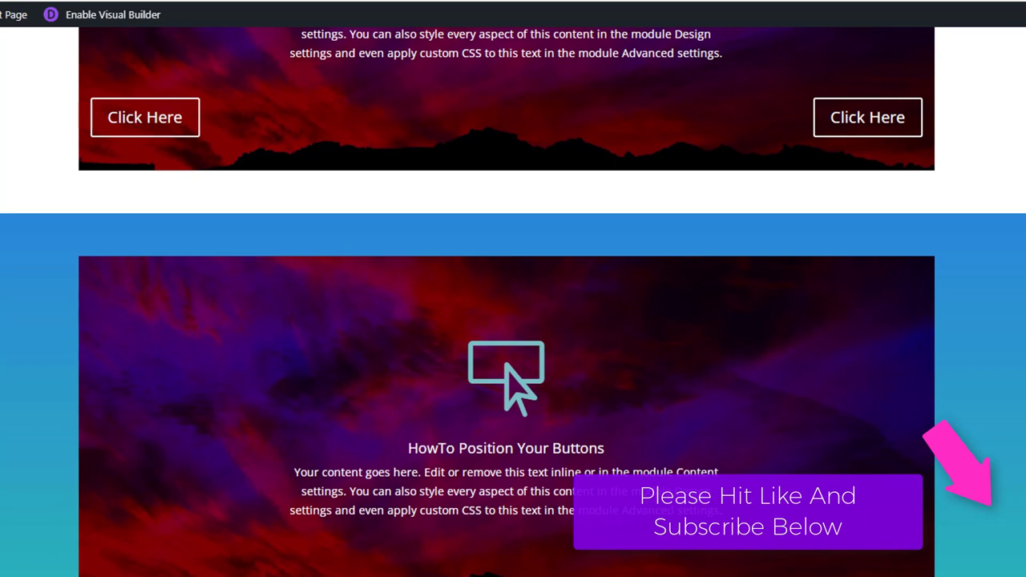
scroll(512, 301, up, 1)
scroll(513, 301, up, 3)
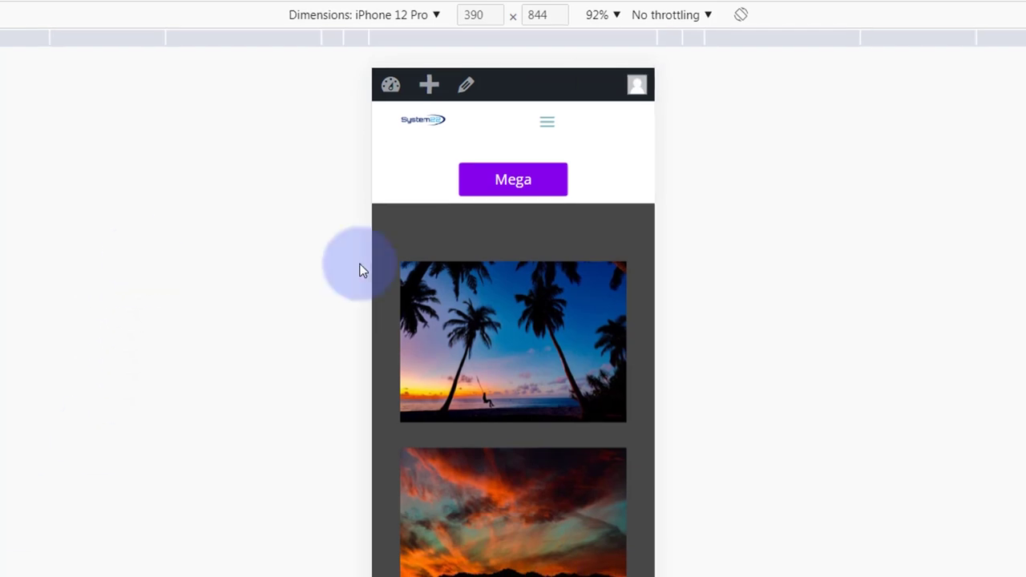
scroll(490, 303, down, 3)
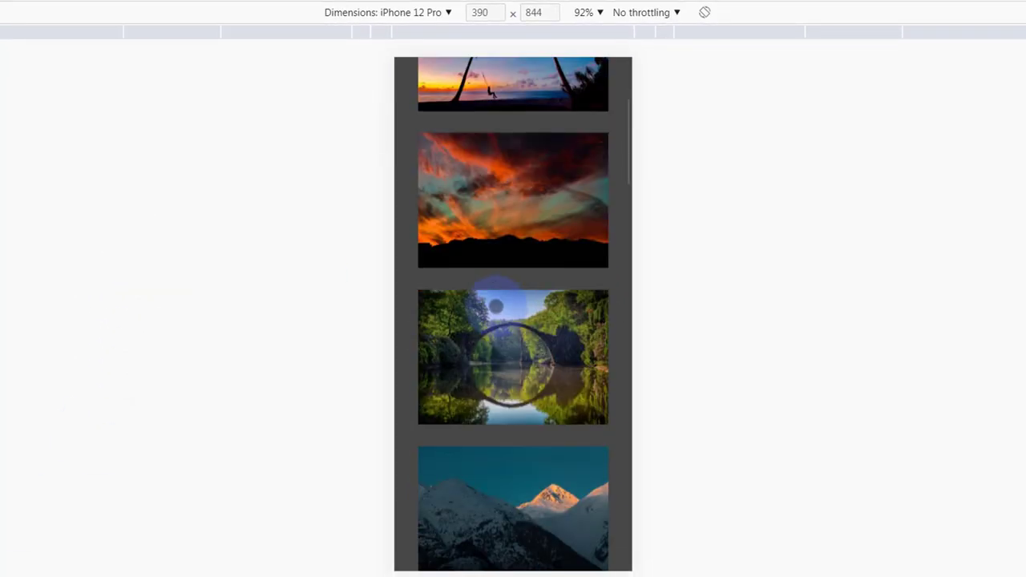
scroll(496, 306, down, 8)
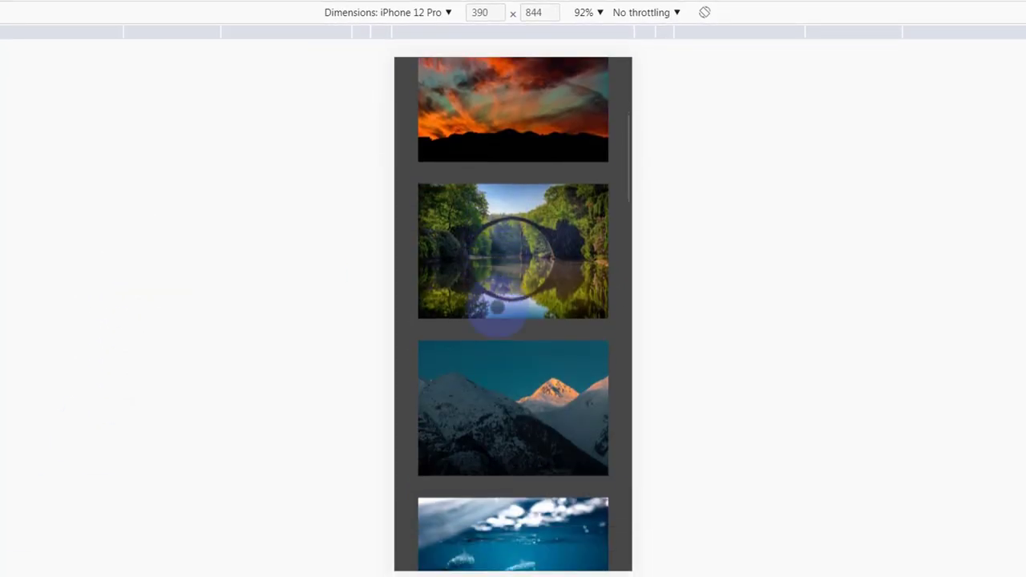
scroll(496, 306, down, 6)
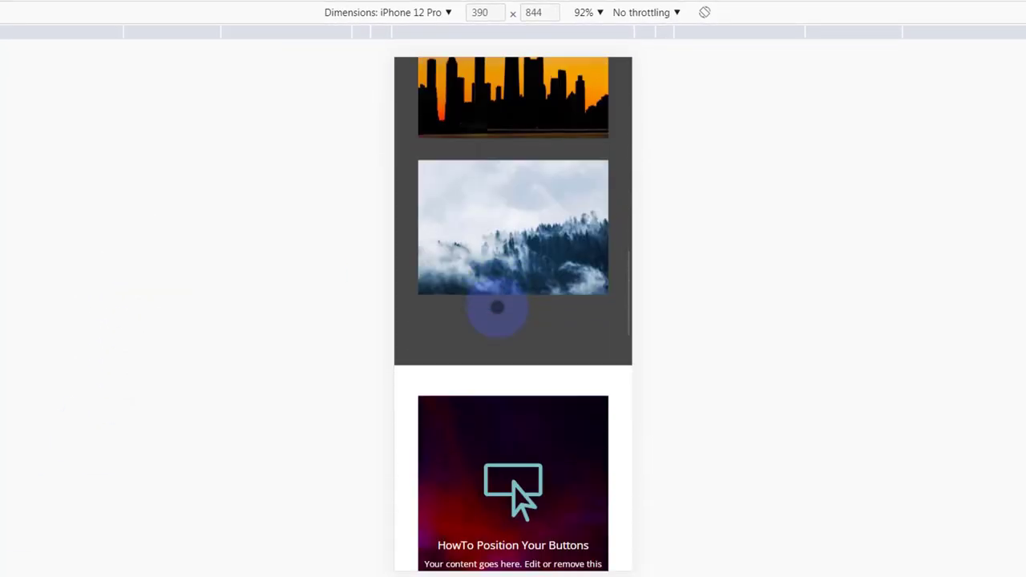
scroll(496, 306, down, 6)
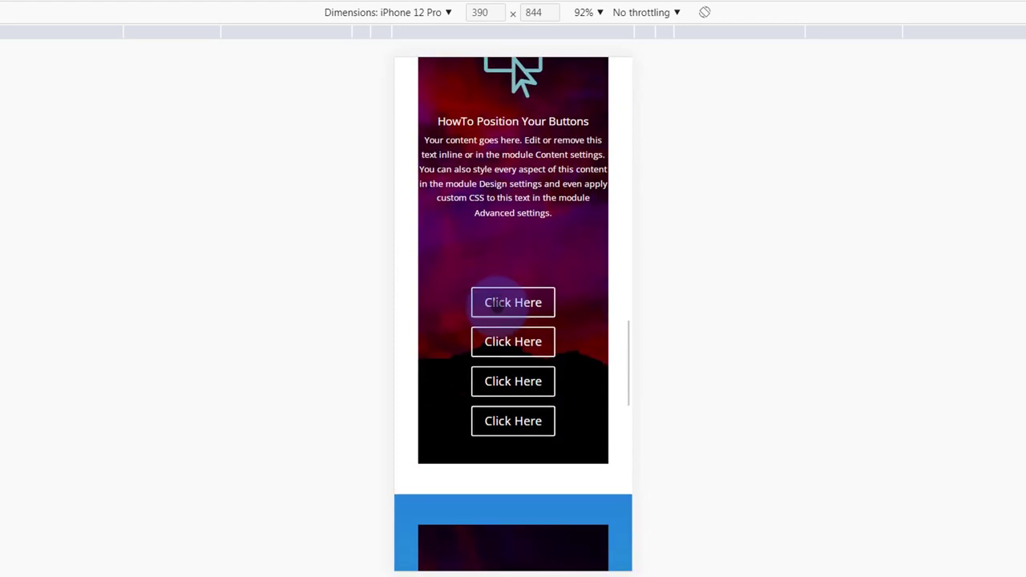
scroll(497, 306, down, 5)
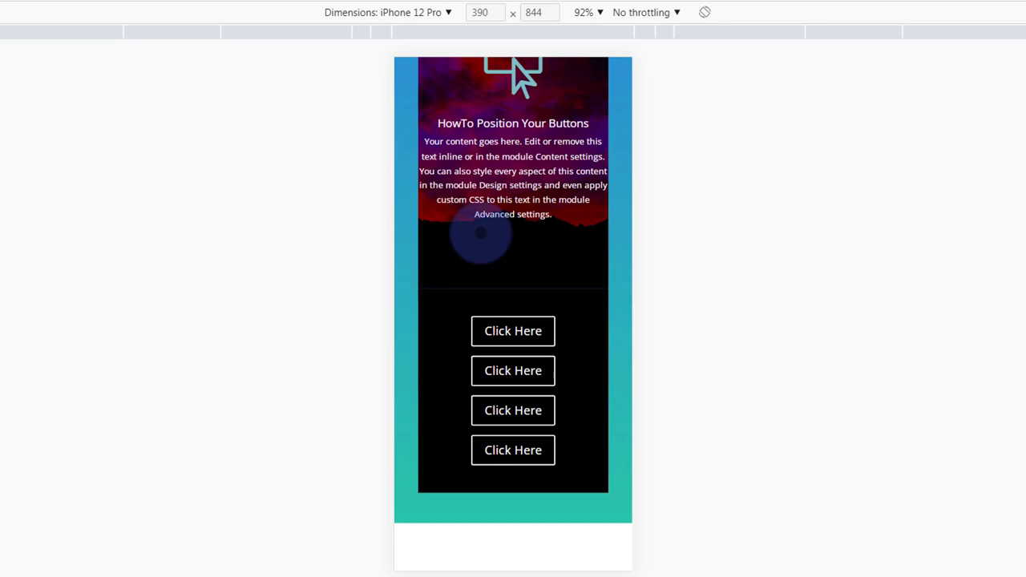
- Switch the responsive preview to iPad Air and scroll back up the page
click(380, 16)
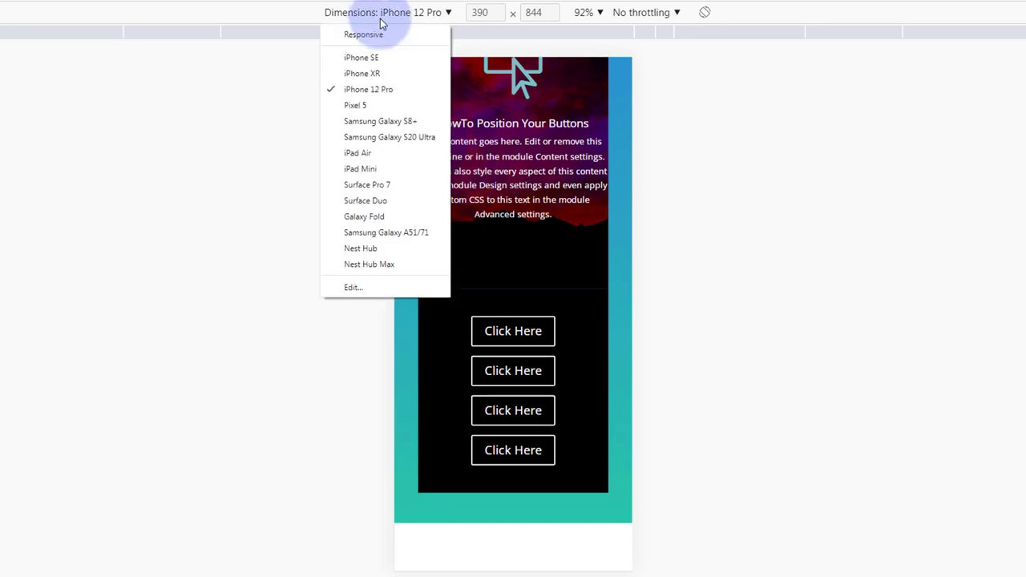
click(371, 154)
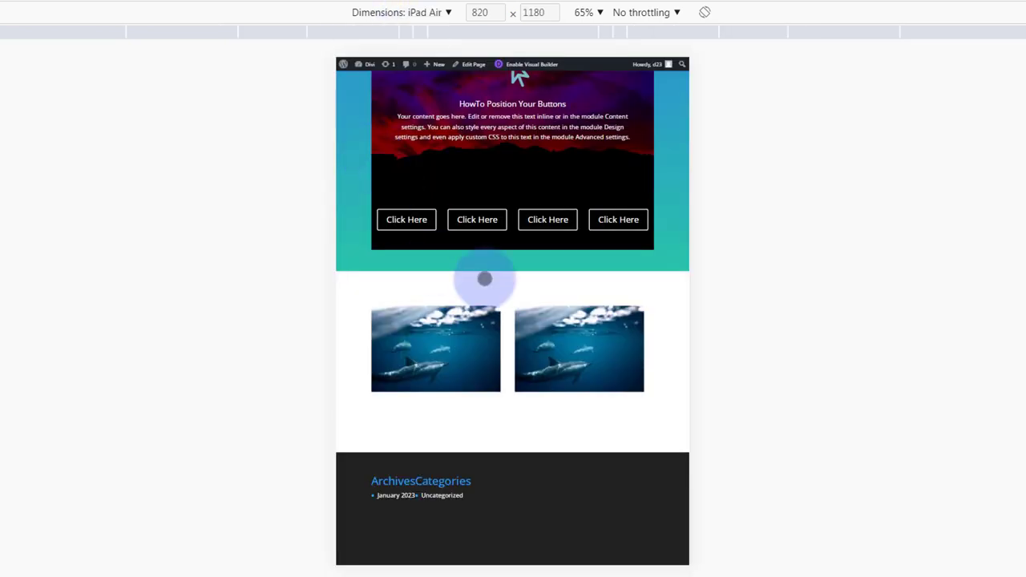
scroll(470, 305, up, 5)
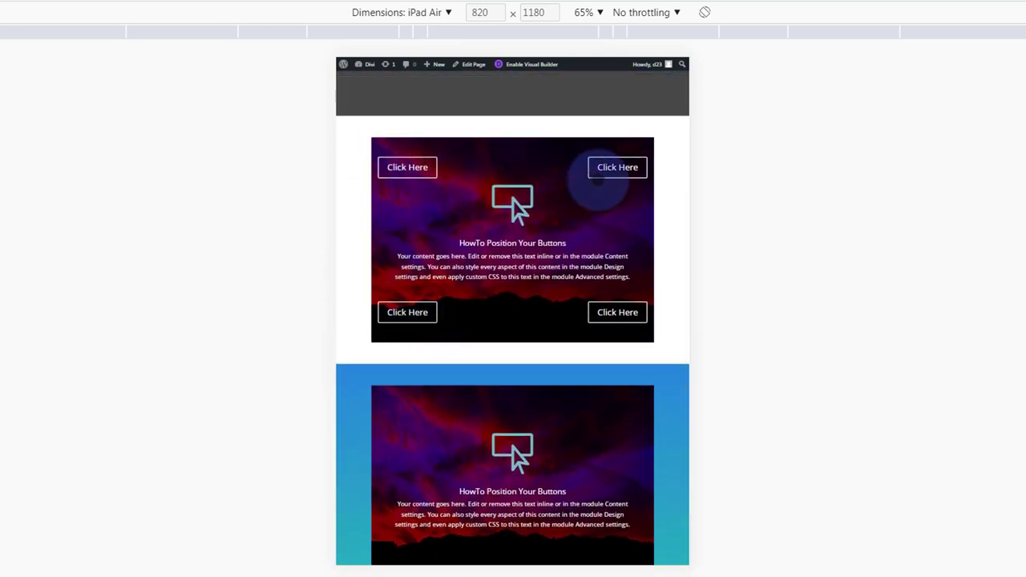
scroll(599, 312, up, 1)
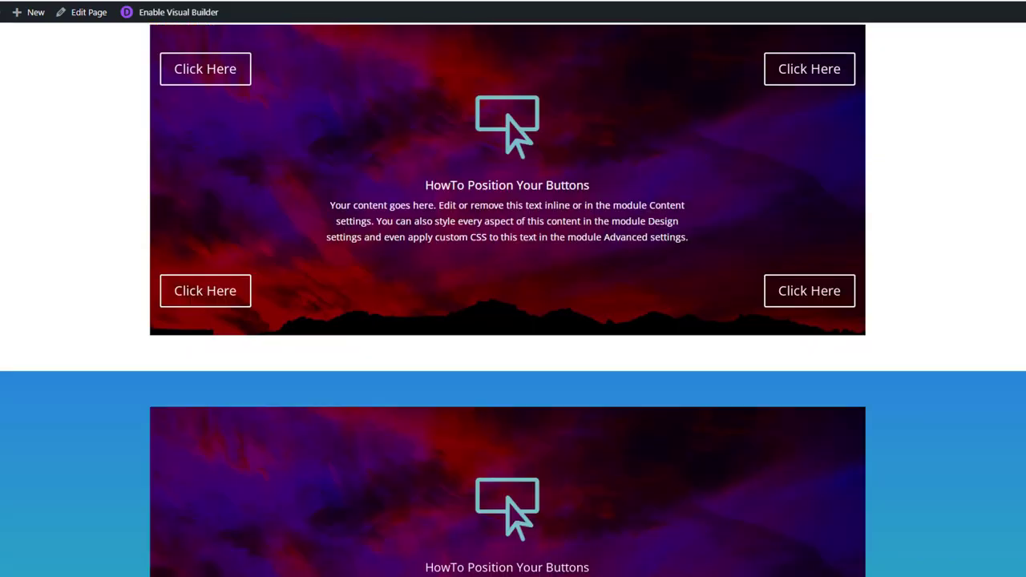
- Enable the Visual Builder and drag the top-left Click Here button out along the banner row
scroll(441, 96, up, 2)
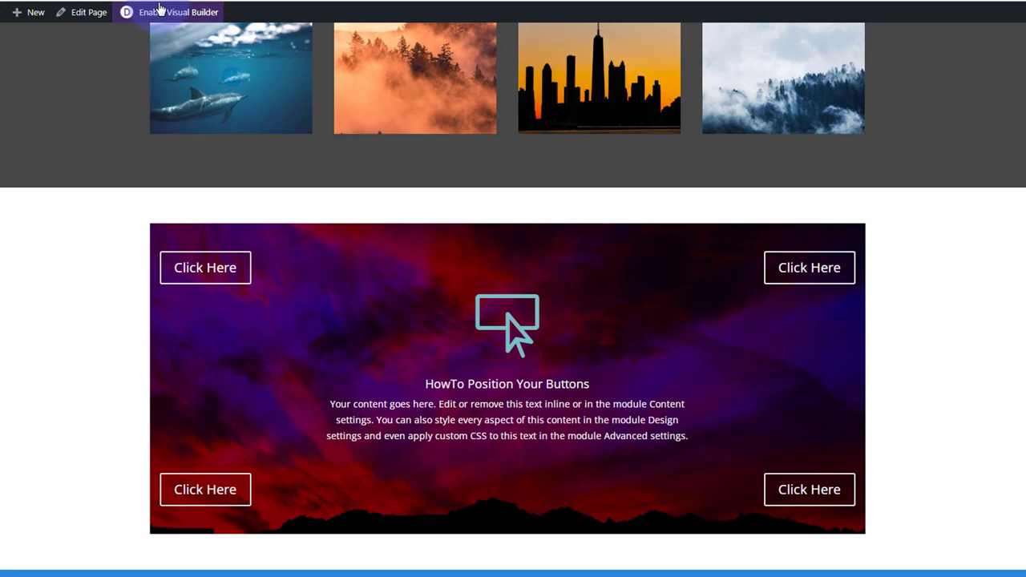
click(160, 12)
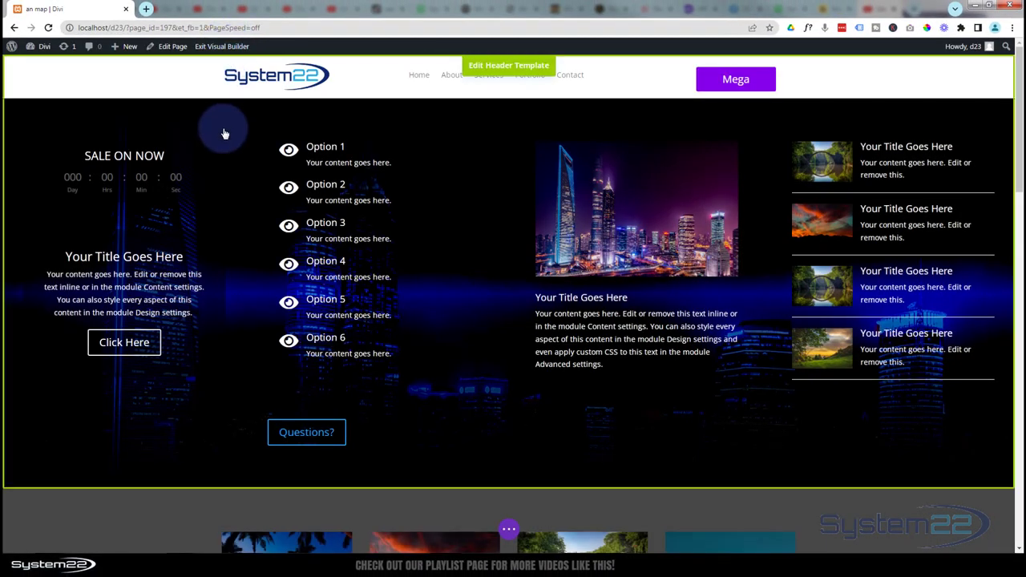
scroll(226, 128, down, 6)
scroll(228, 203, down, 3)
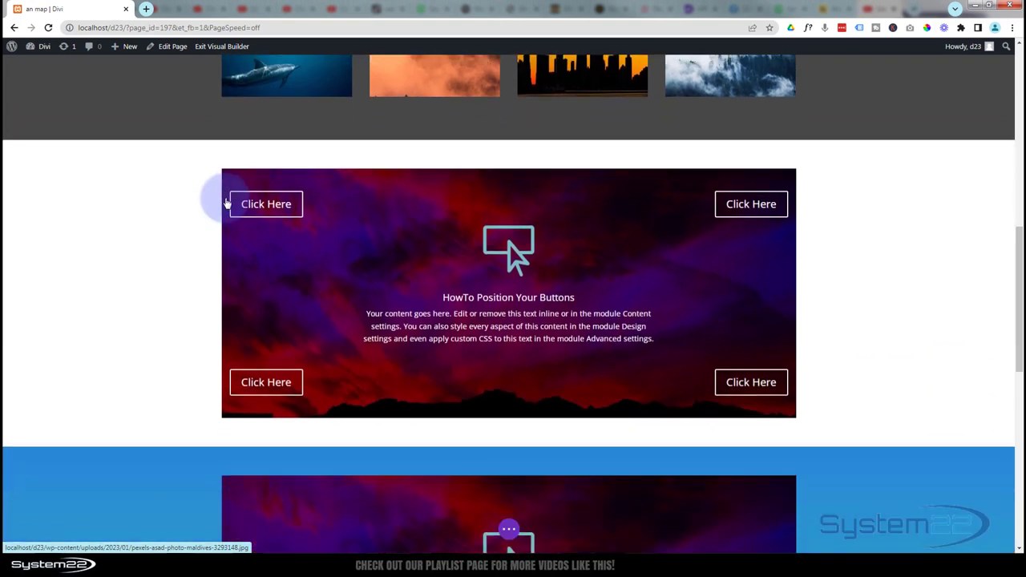
scroll(222, 197, up, 1)
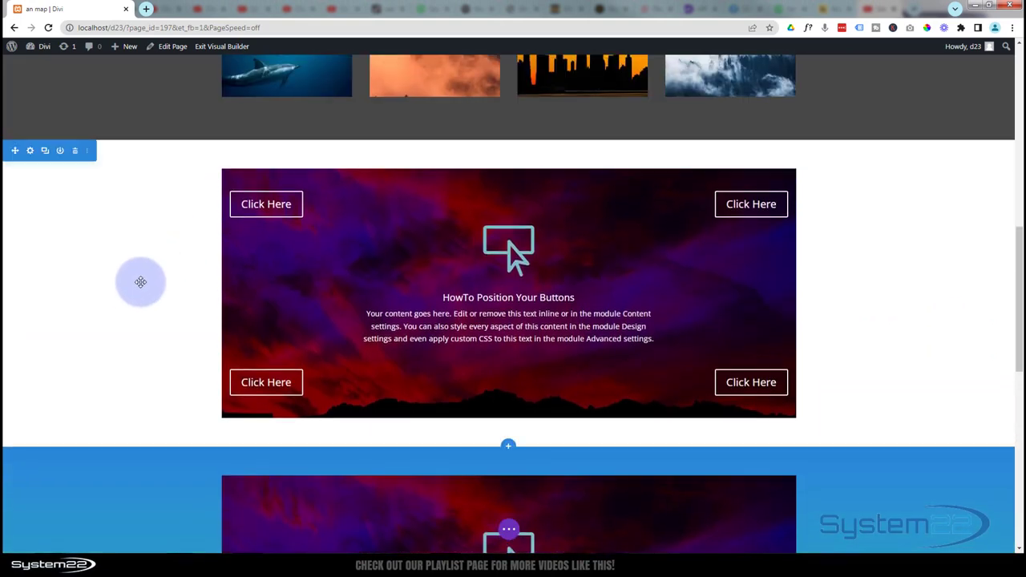
mouse_move(302, 281)
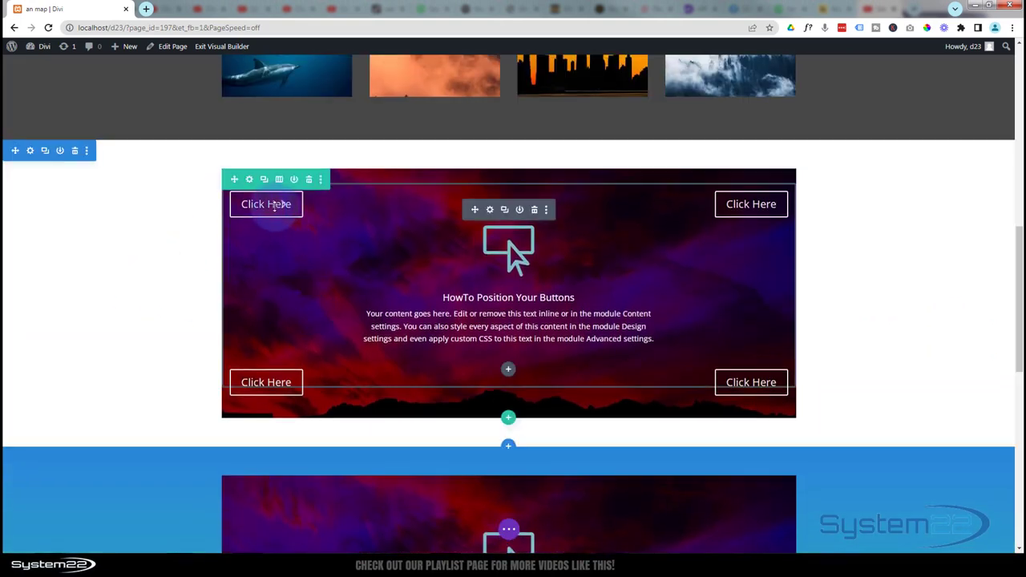
drag(273, 204, 774, 201)
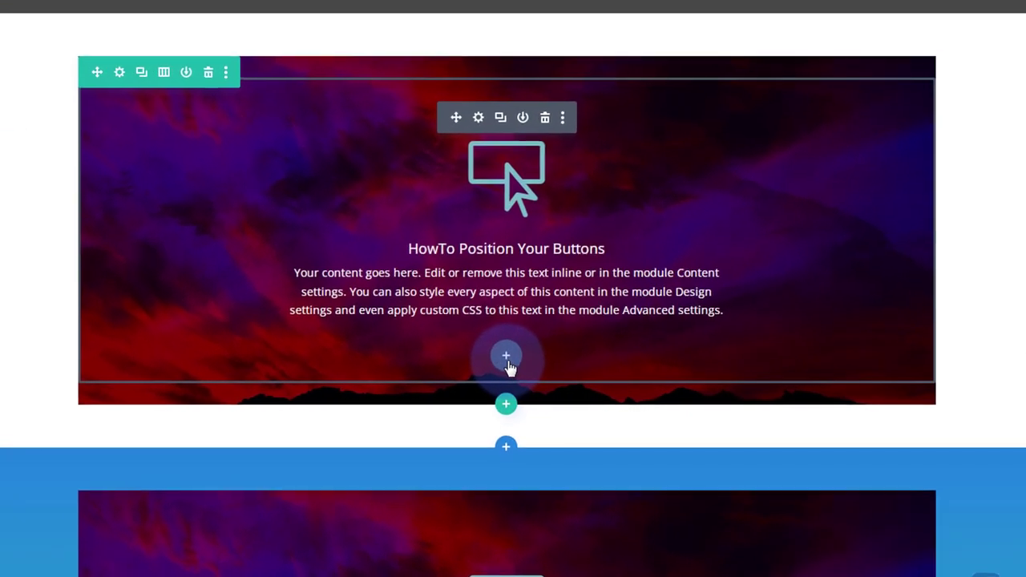
- Add a Button module to the banner and set its alignment to center
click(506, 357)
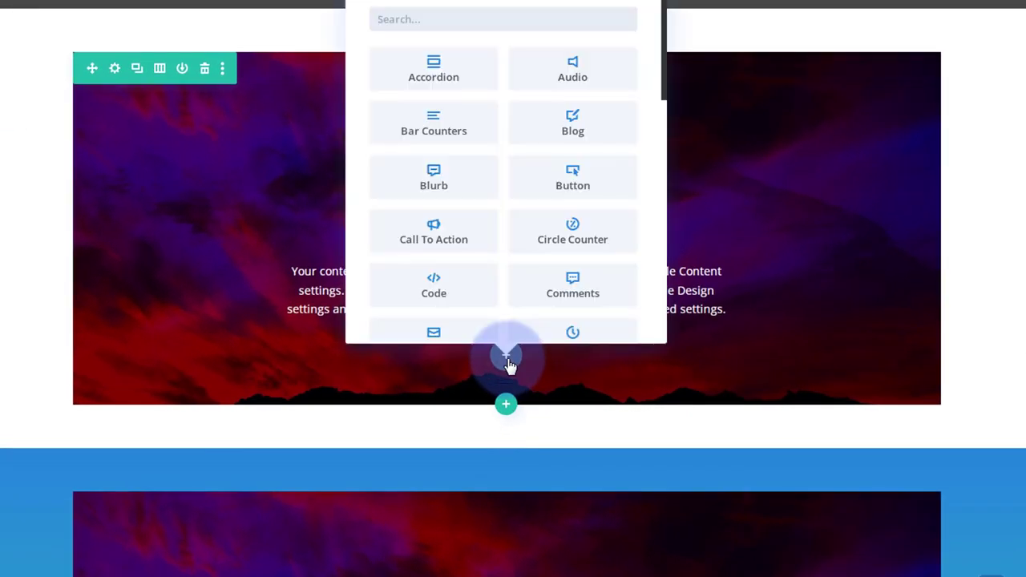
click(563, 186)
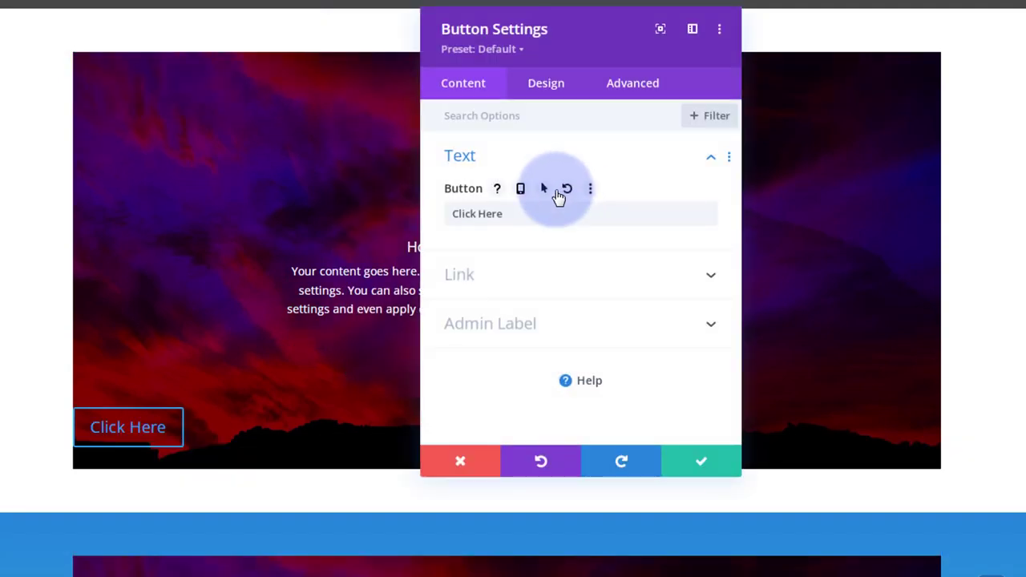
click(545, 82)
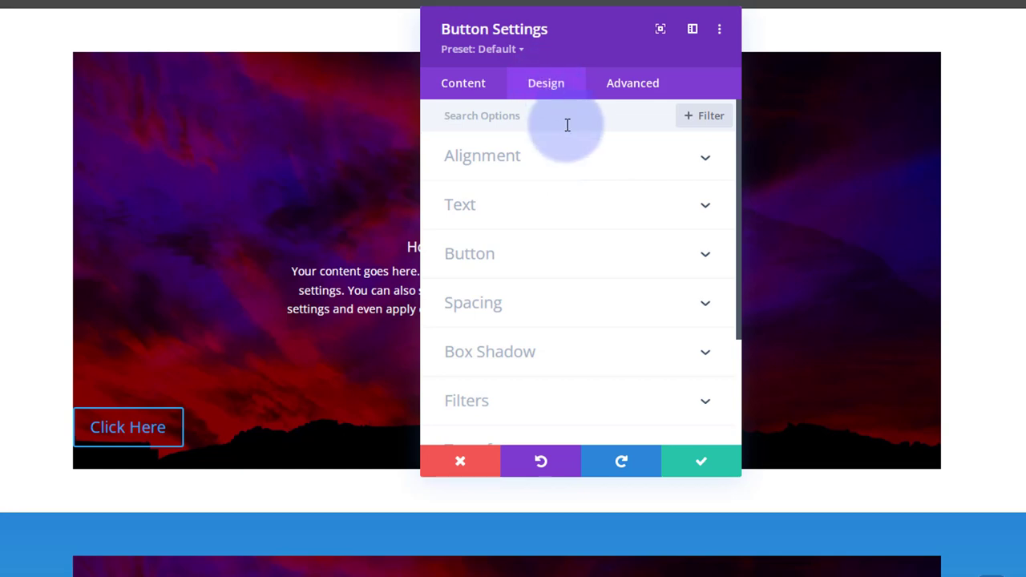
click(568, 171)
click(579, 214)
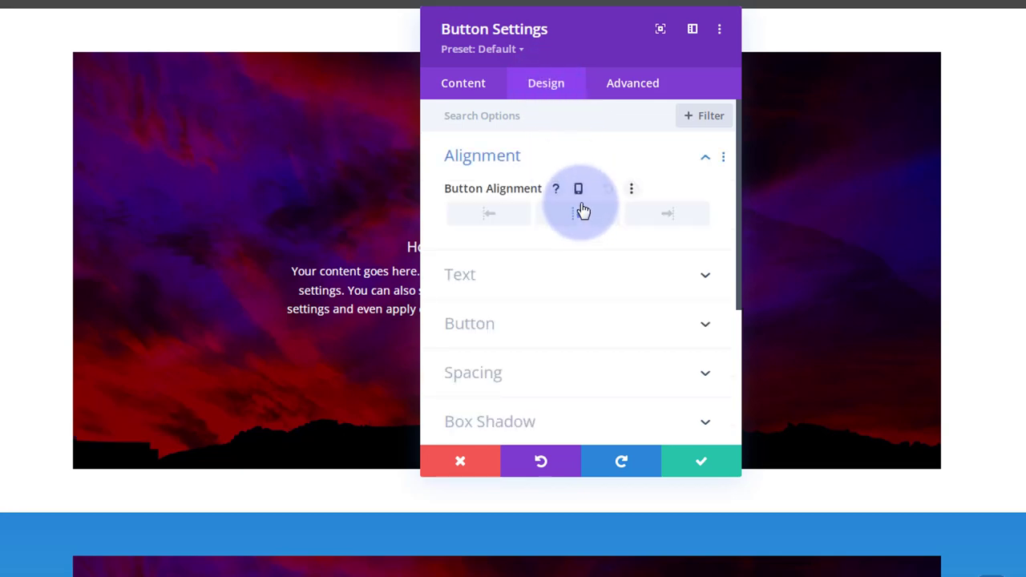
- Give the button Light text colour and 15px top and bottom margins, then save
drag(578, 61, 766, 55)
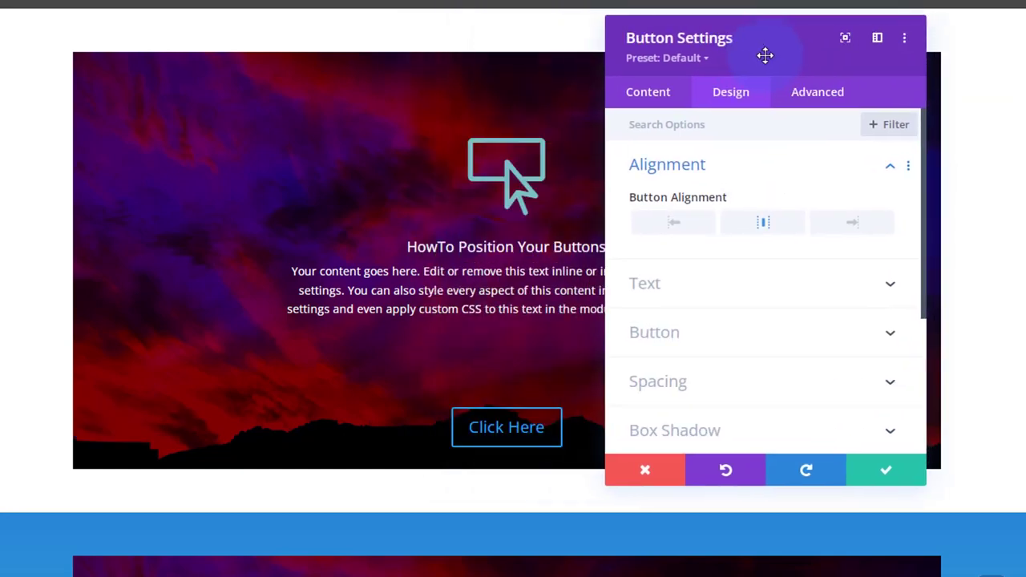
click(762, 289)
click(733, 192)
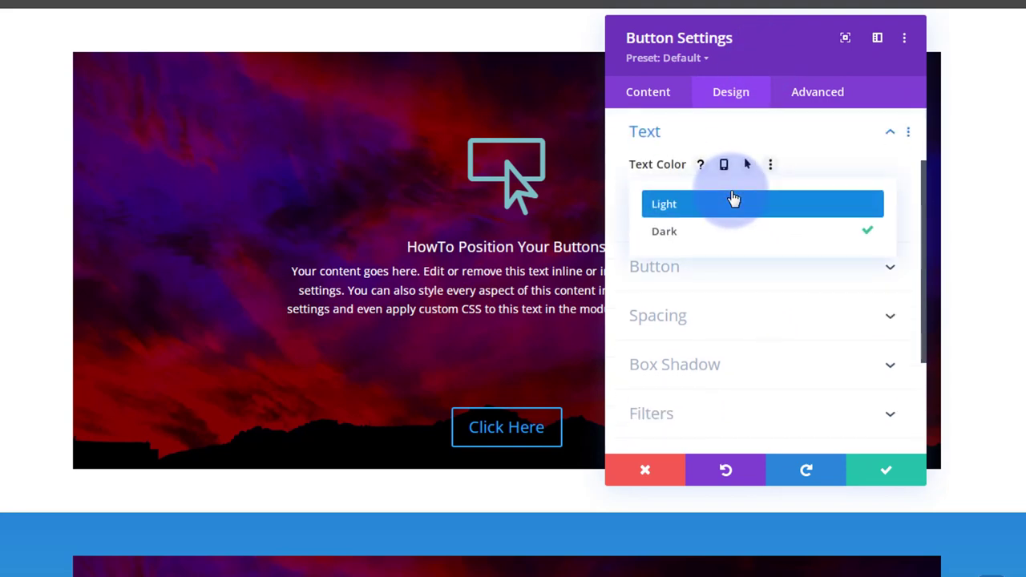
click(730, 204)
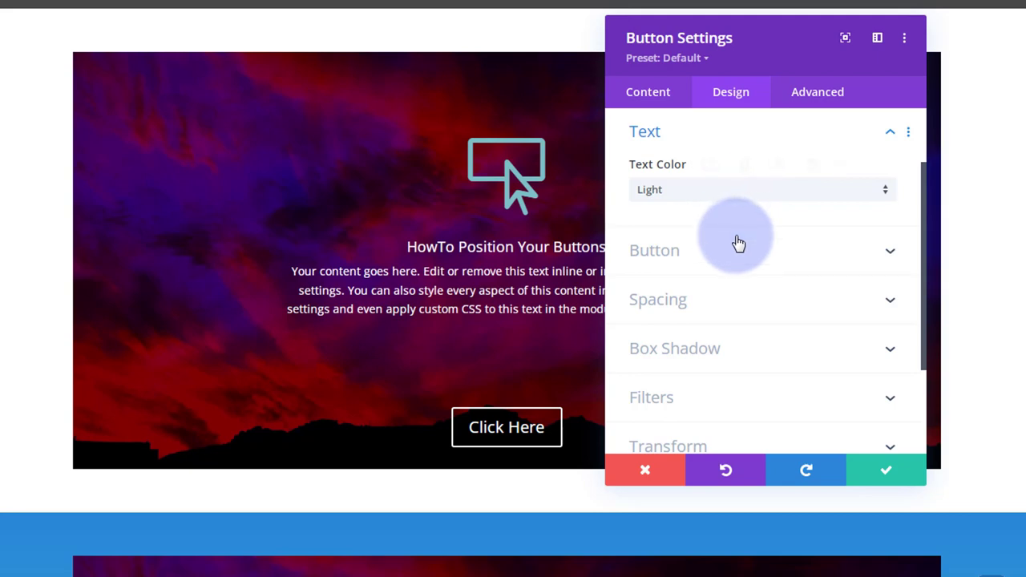
scroll(738, 242, down, 1)
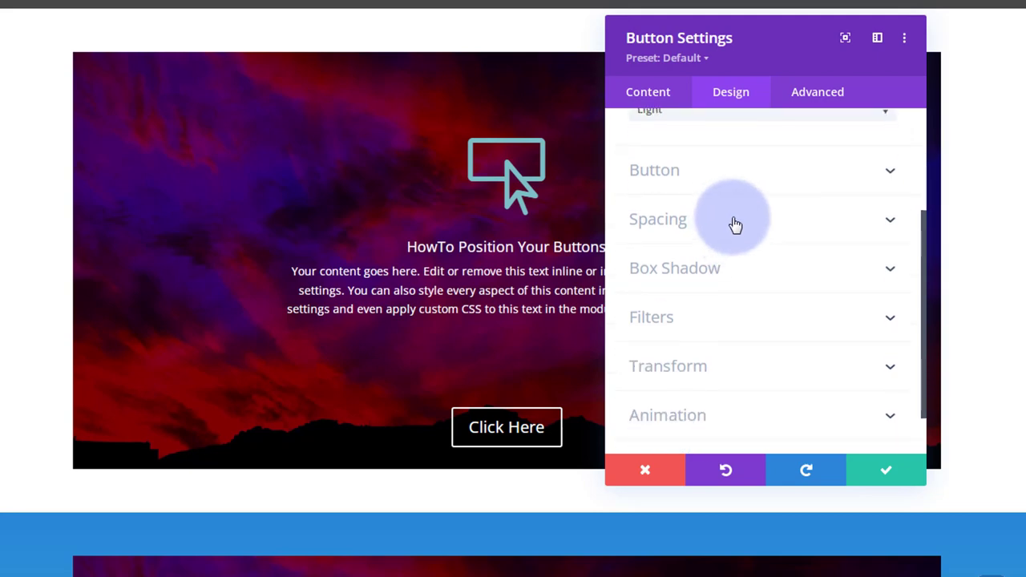
click(733, 226)
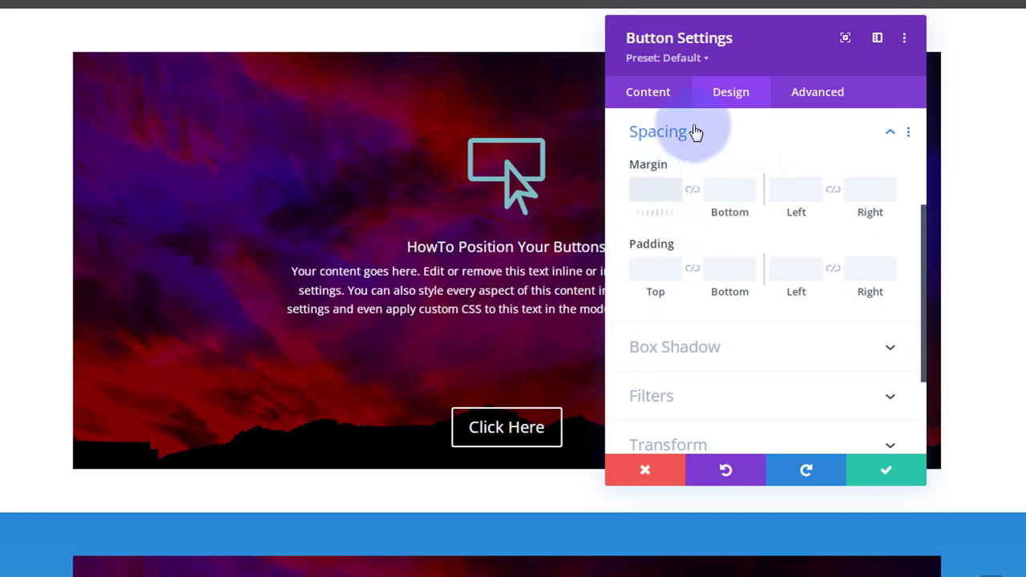
text(px)
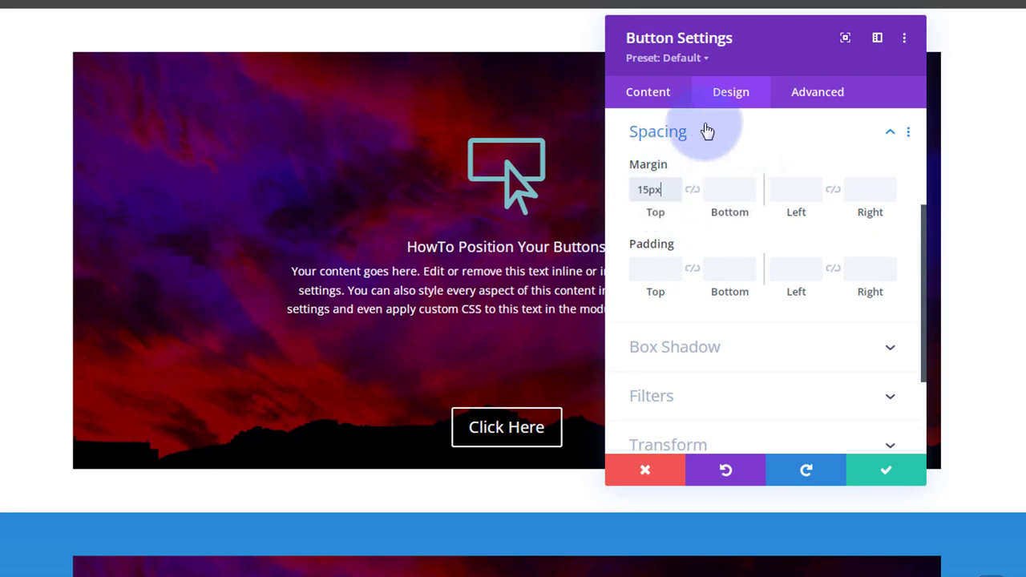
click(693, 190)
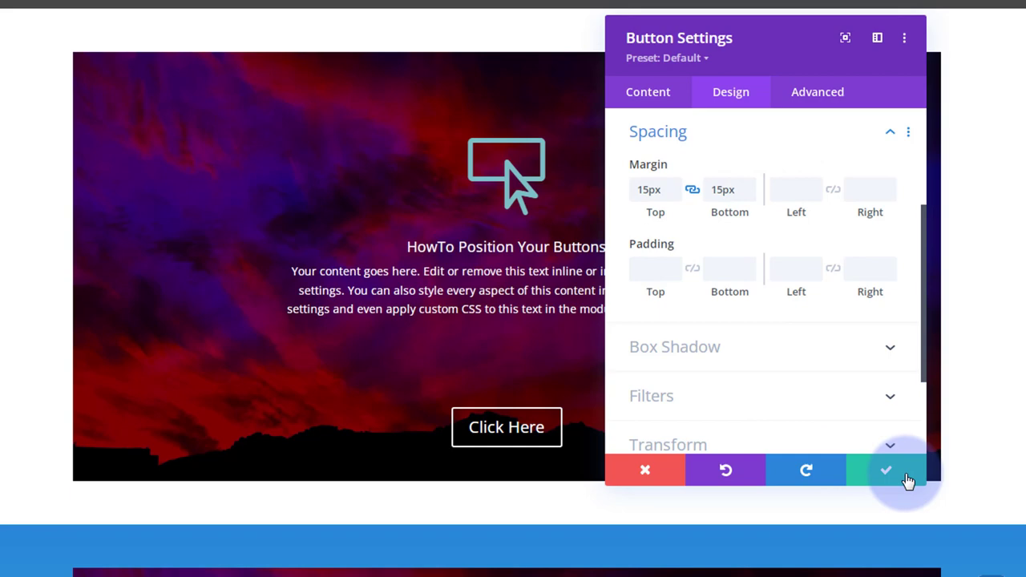
click(651, 96)
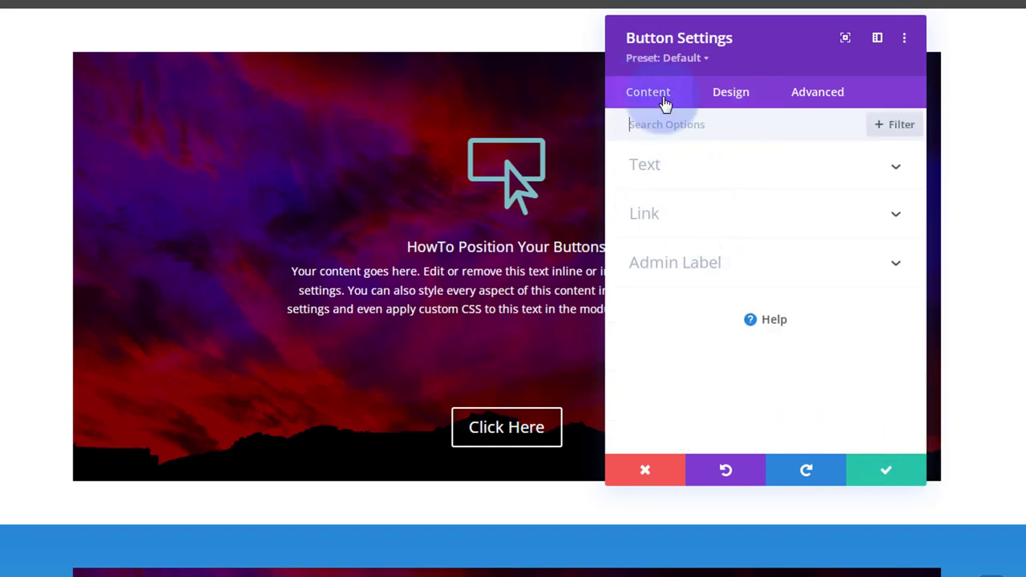
click(893, 475)
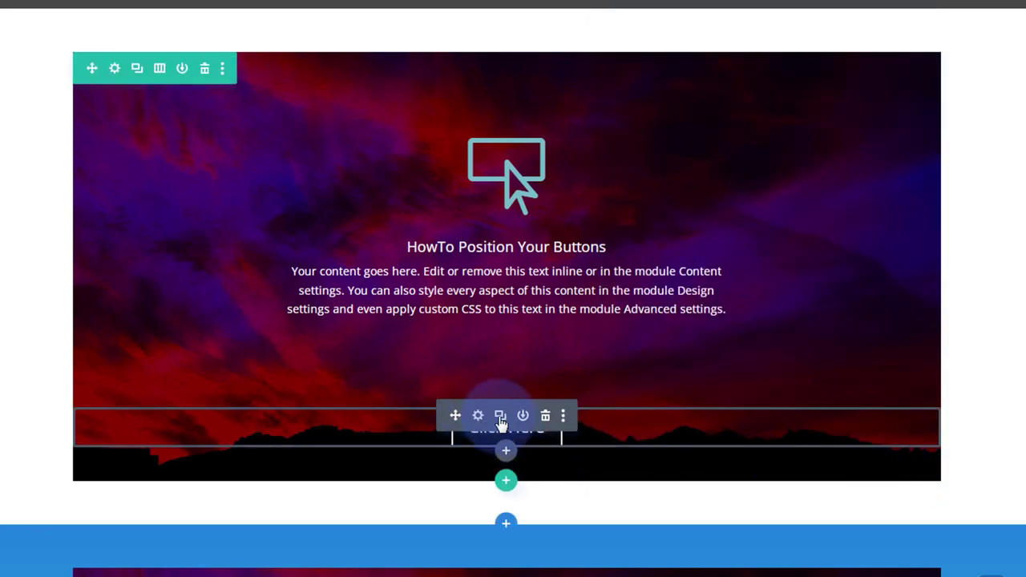
- Duplicate the styled Click Here button three times to make four copies
click(499, 416)
click(499, 416)
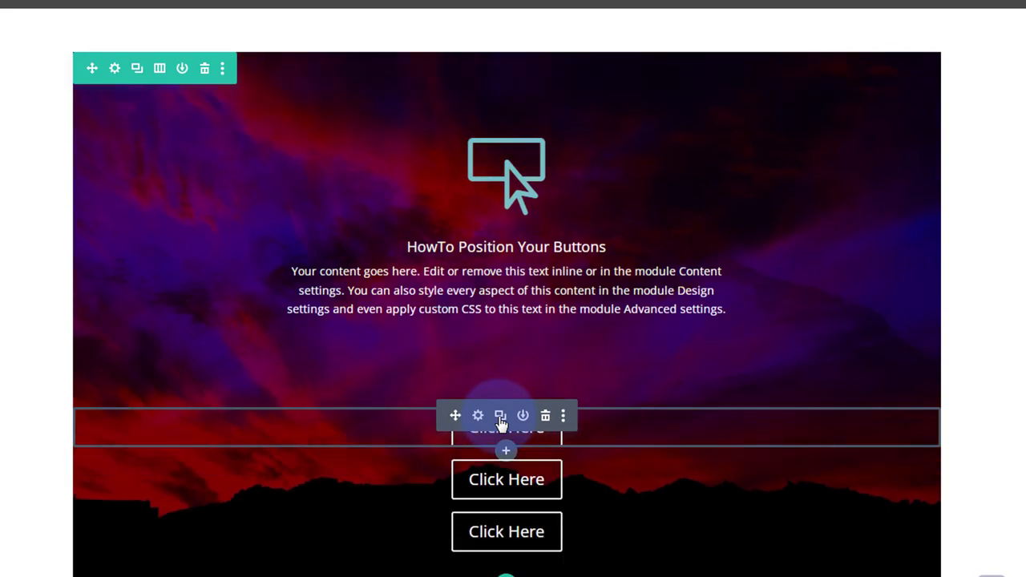
click(499, 416)
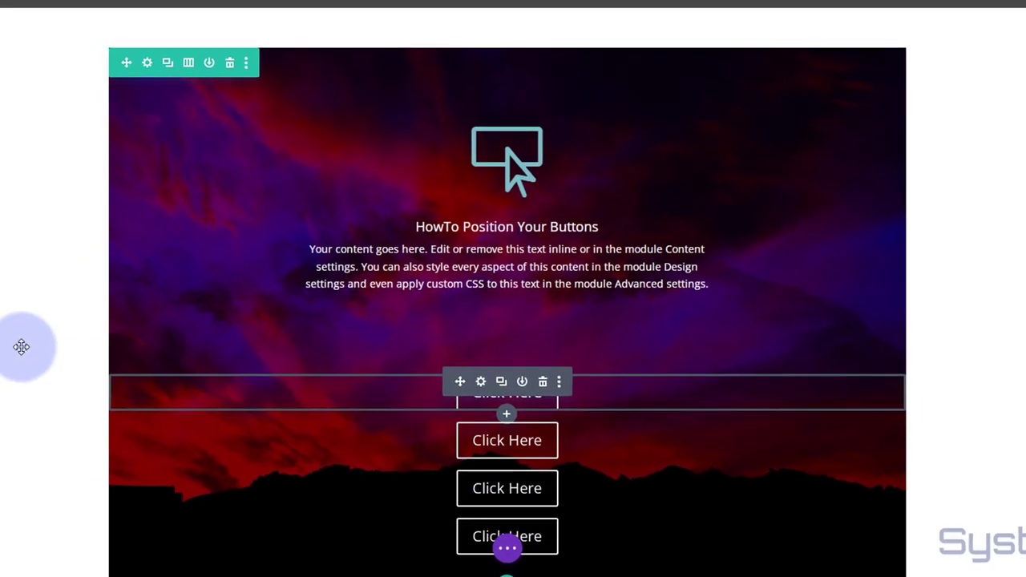
scroll(9, 229, down, 1)
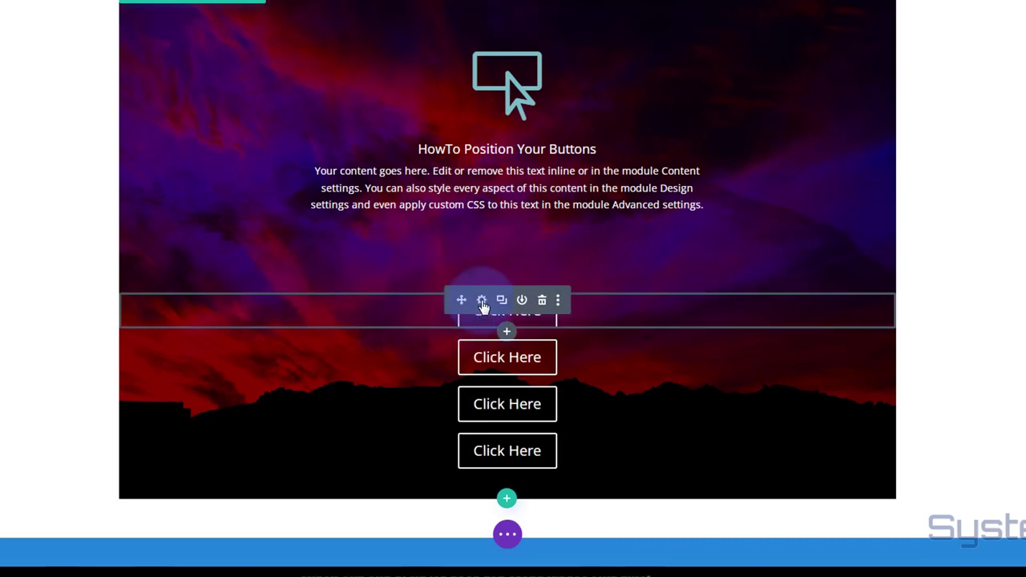
- Set one button's Position to Absolute at top-left with a 25px horizontal offset, and save
click(481, 301)
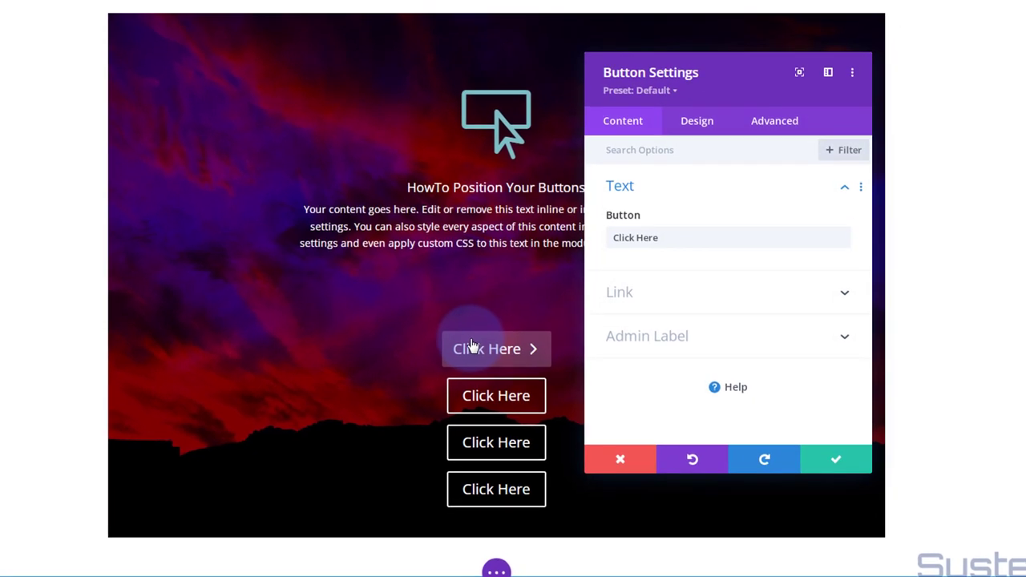
click(776, 124)
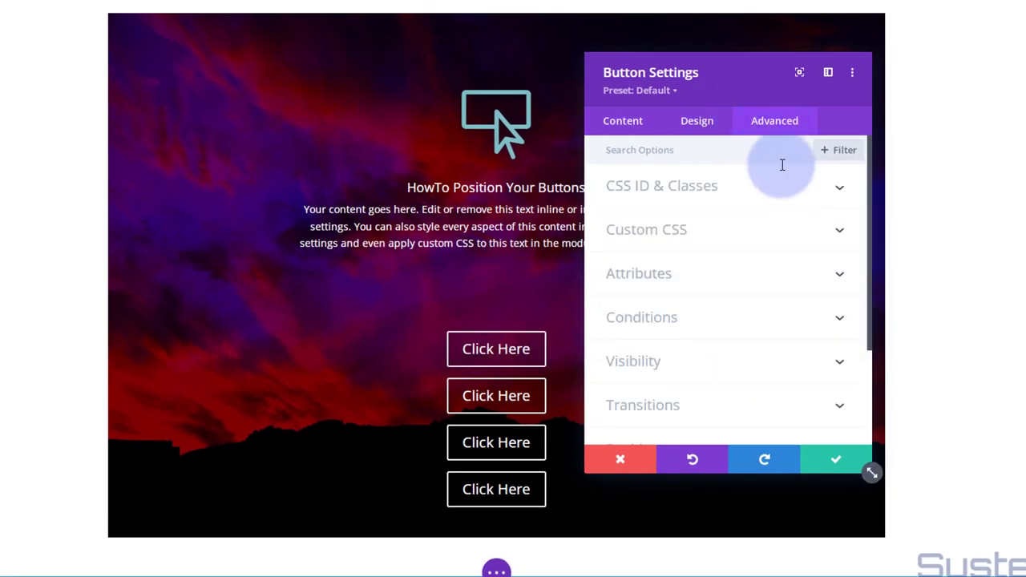
scroll(789, 187, down, 3)
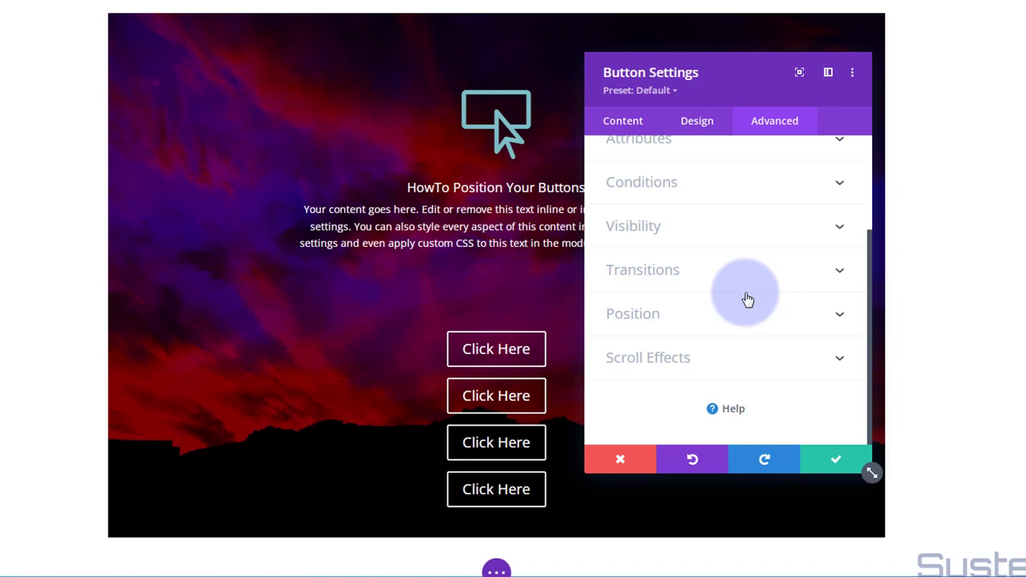
click(746, 315)
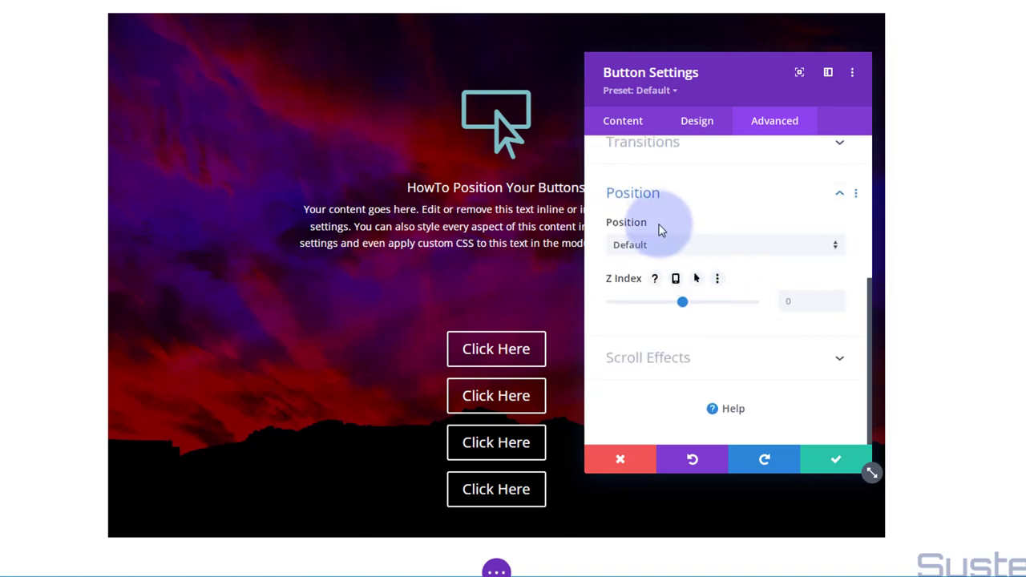
click(681, 255)
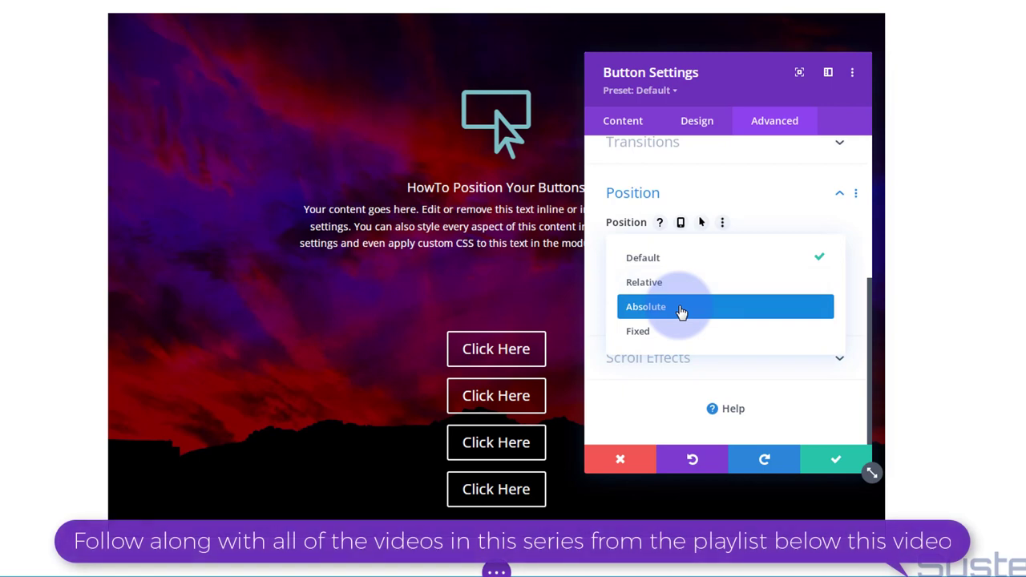
click(682, 311)
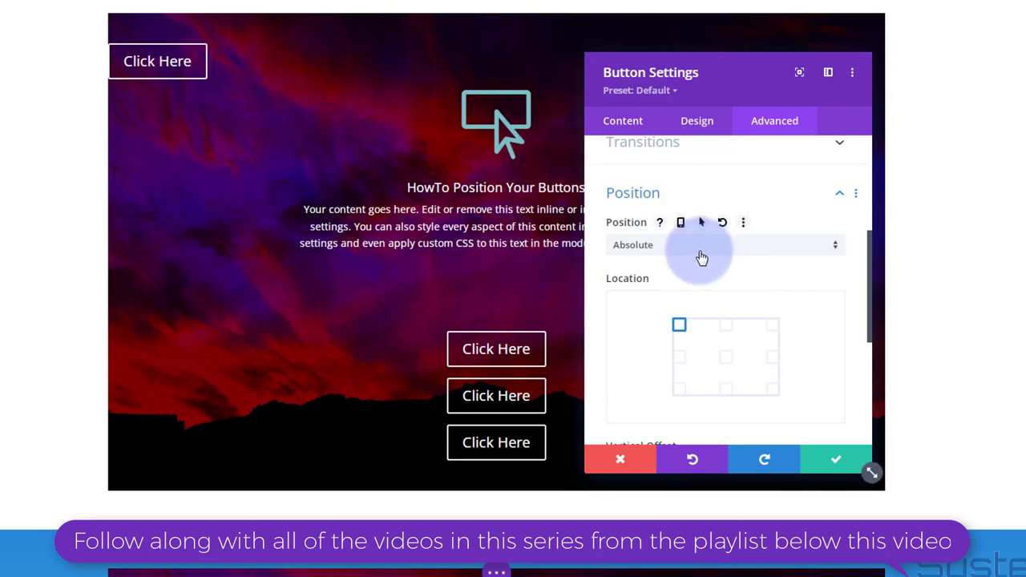
scroll(701, 256, down, 2)
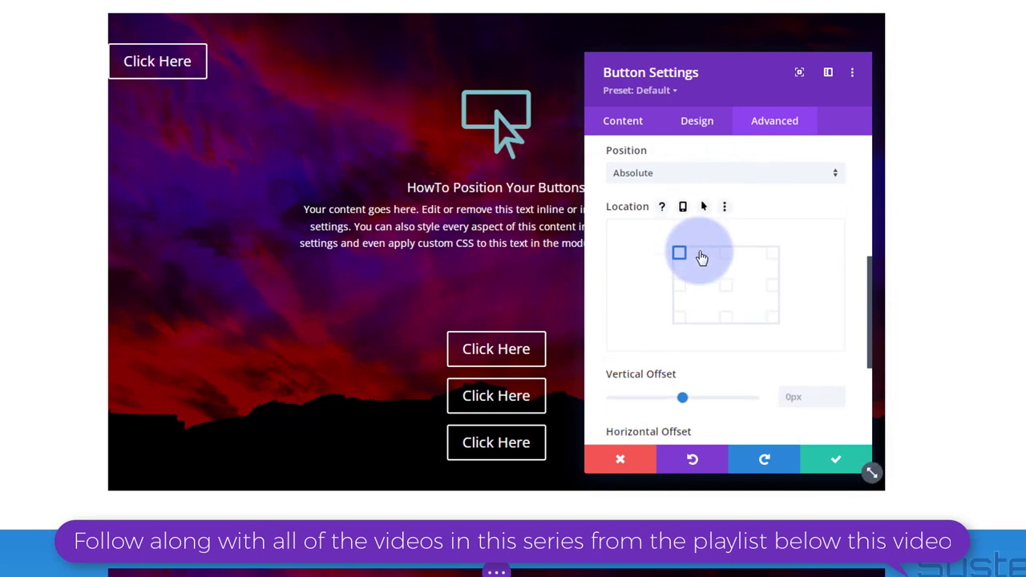
scroll(701, 256, down, 4)
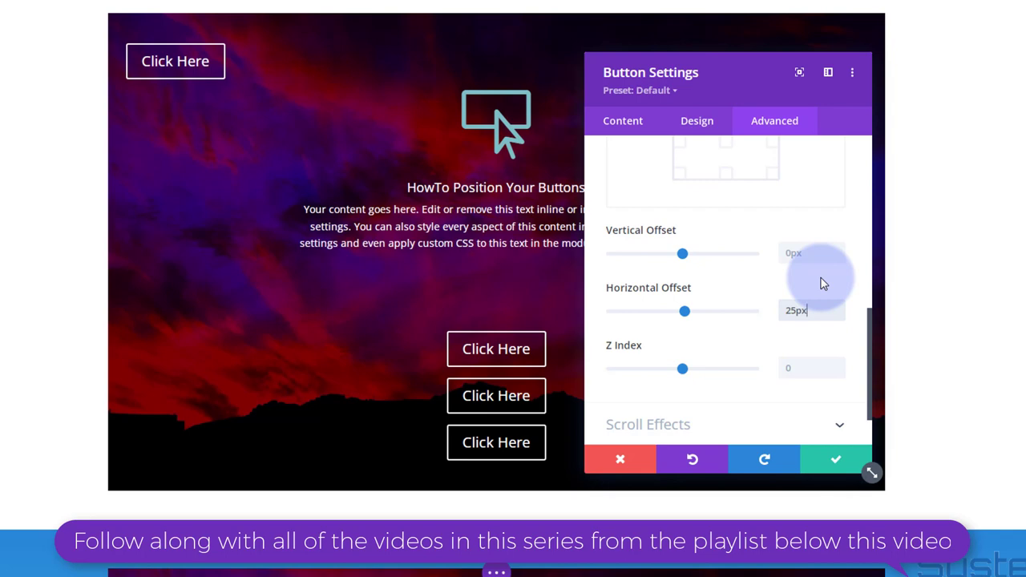
click(831, 464)
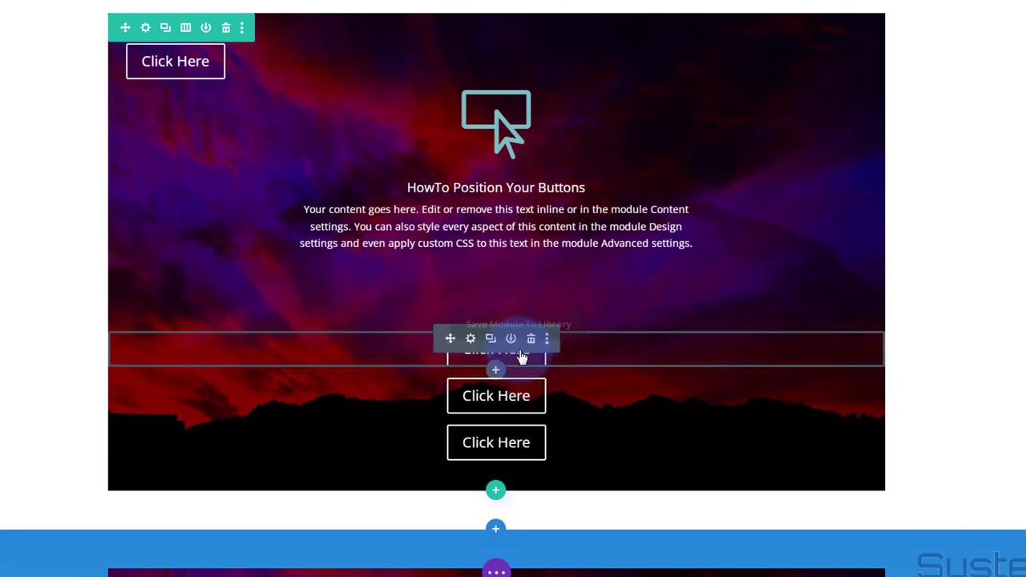
- Make a second button Absolute, anchored bottom-left with a 25px horizontal offset
click(471, 339)
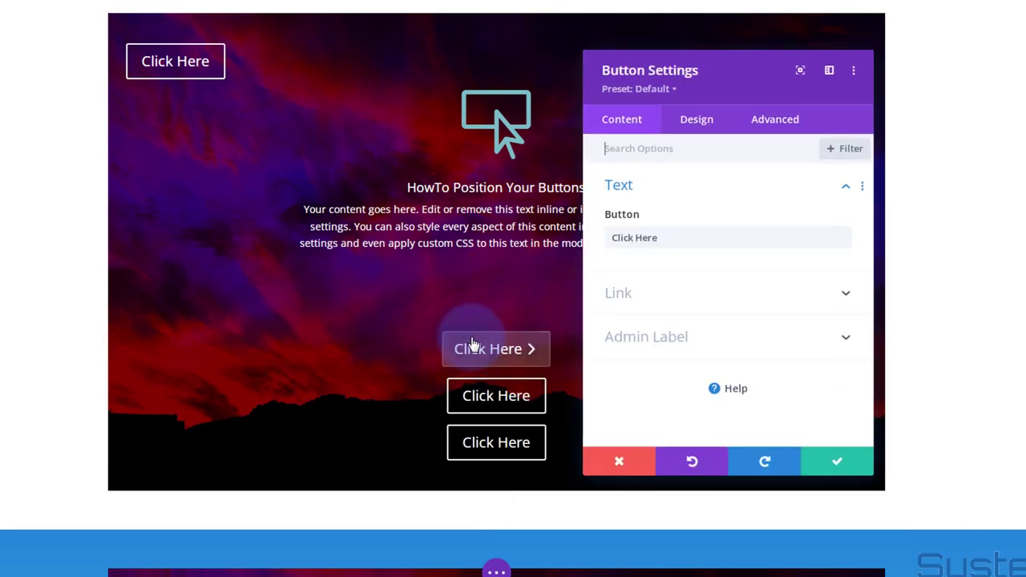
click(768, 122)
scroll(770, 236, down, 3)
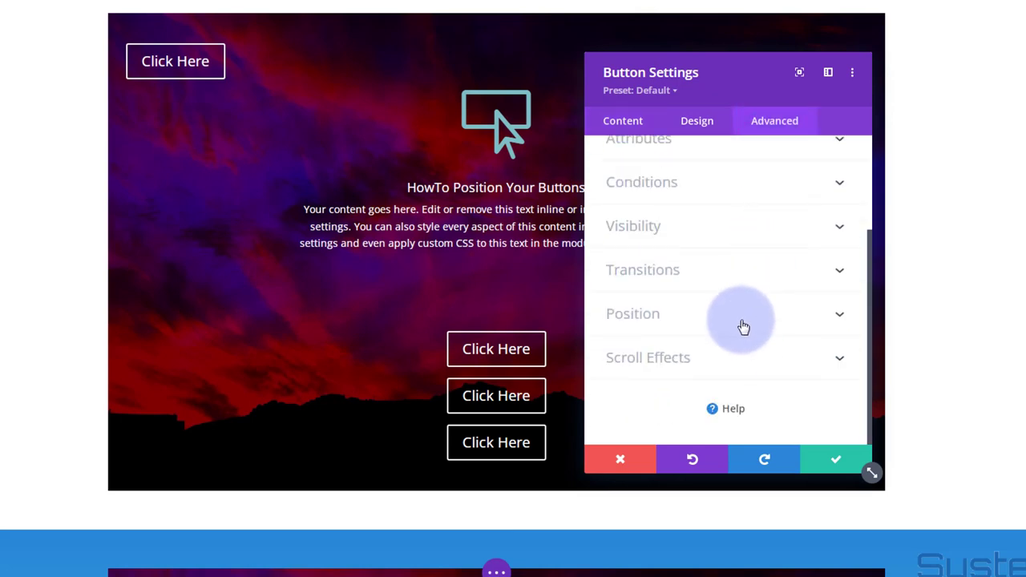
click(743, 324)
click(703, 252)
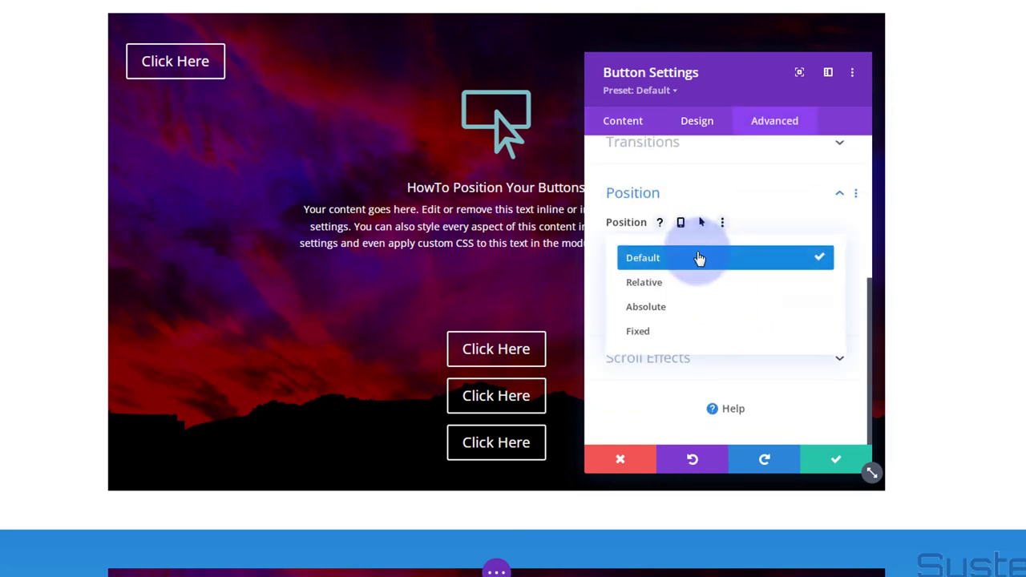
click(684, 310)
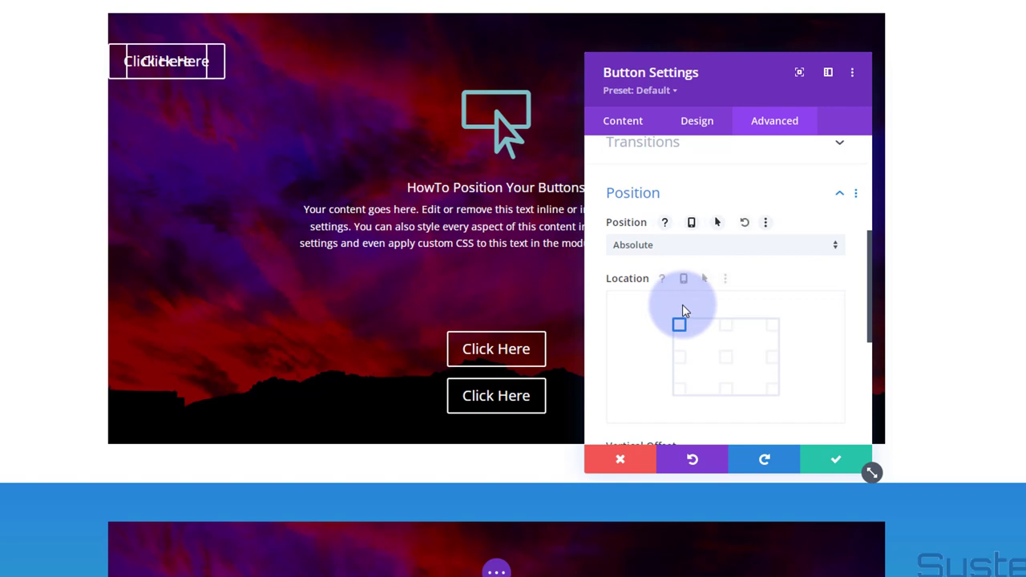
click(679, 390)
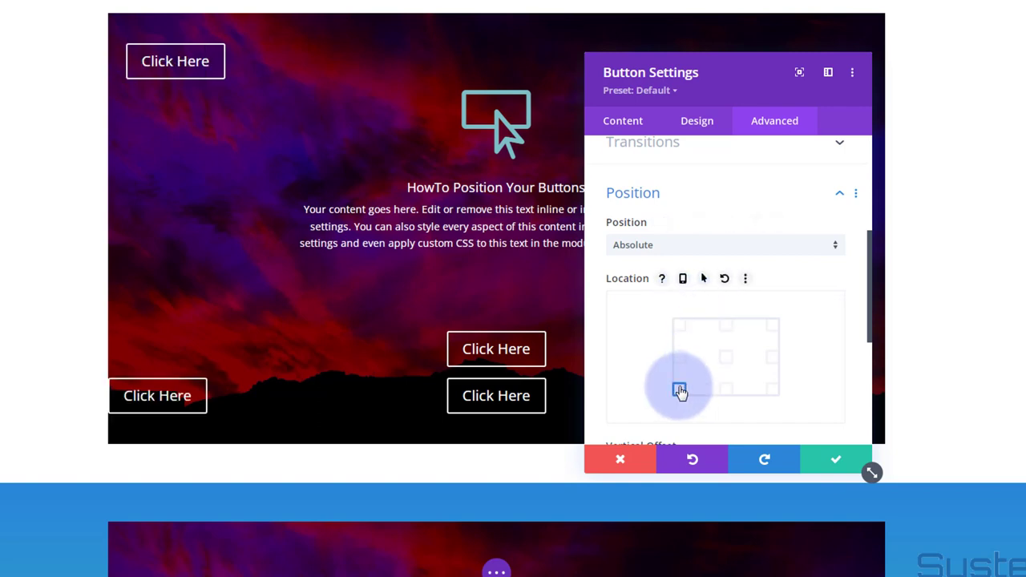
scroll(732, 361, down, 3)
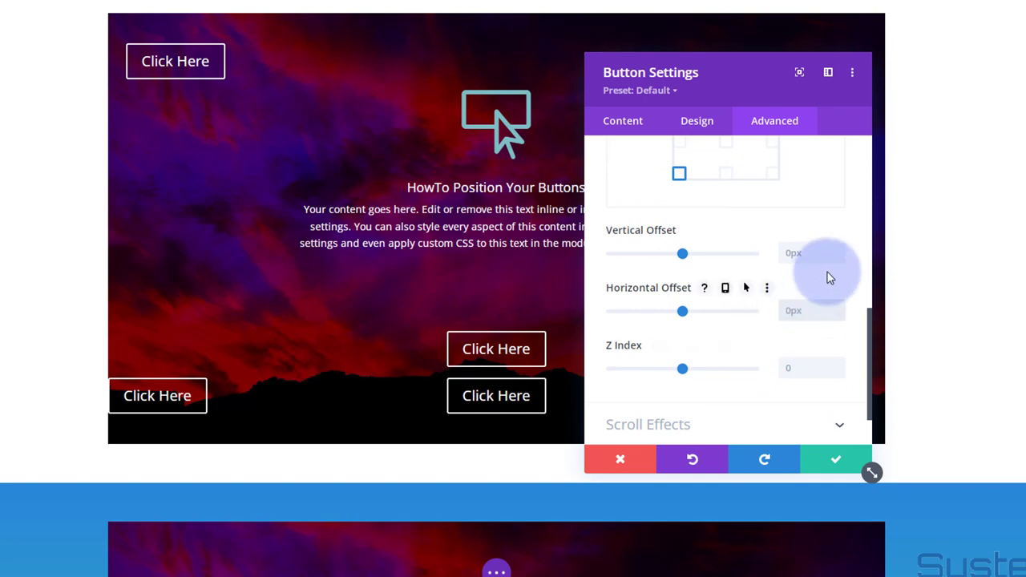
text(px)
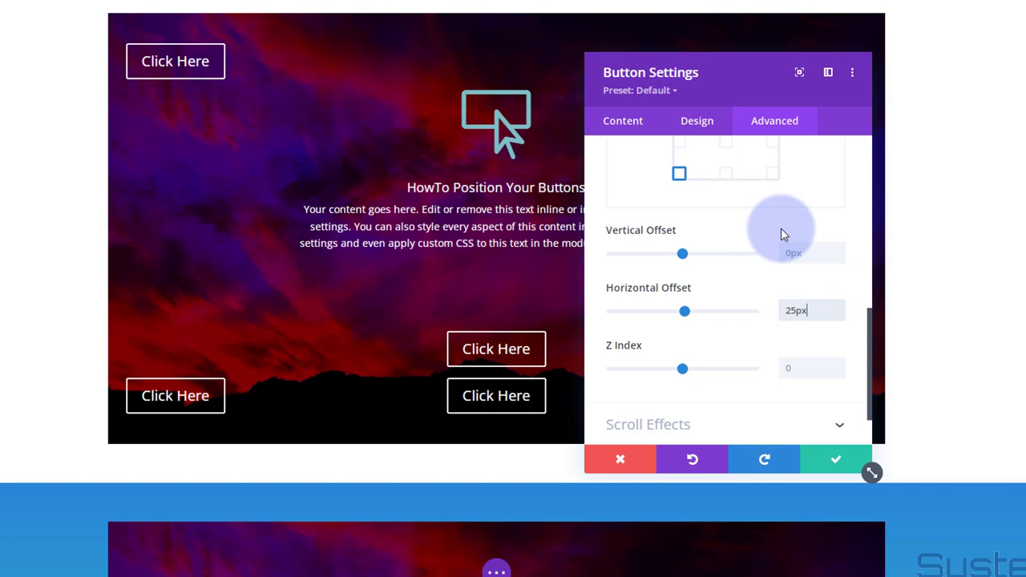
drag(722, 80, 281, 55)
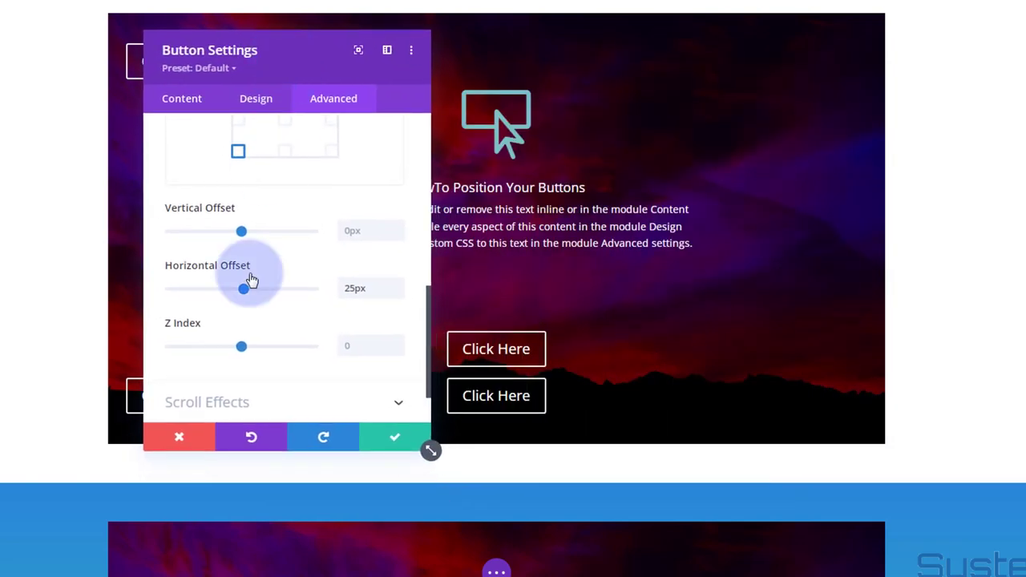
- Save the bottom-left button and open the upper centre button's advanced settings
click(383, 445)
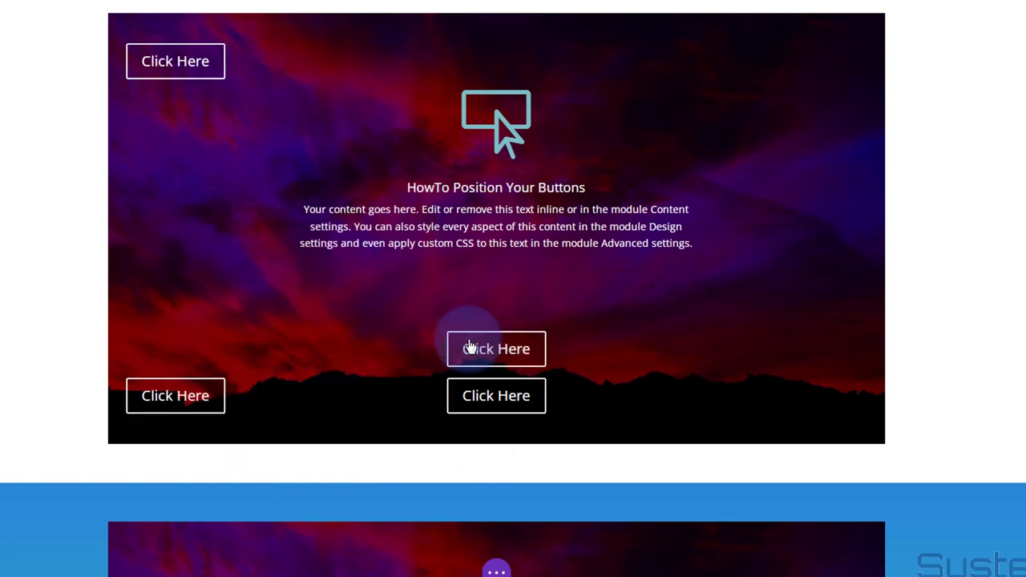
click(470, 348)
click(334, 107)
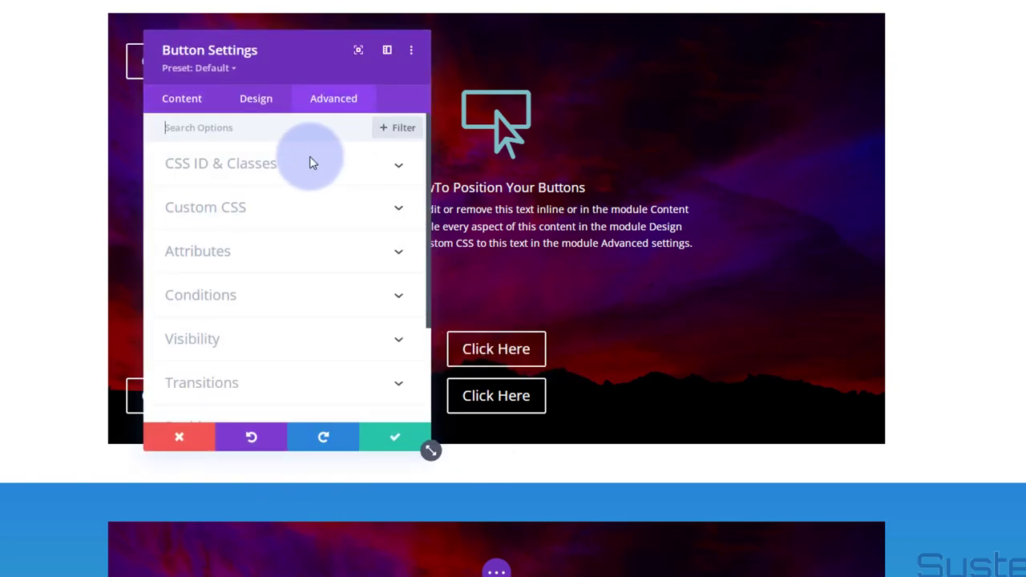
- Position it Absolute in the top-right corner with a 25px horizontal offset, and save
scroll(307, 265, down, 3)
click(298, 290)
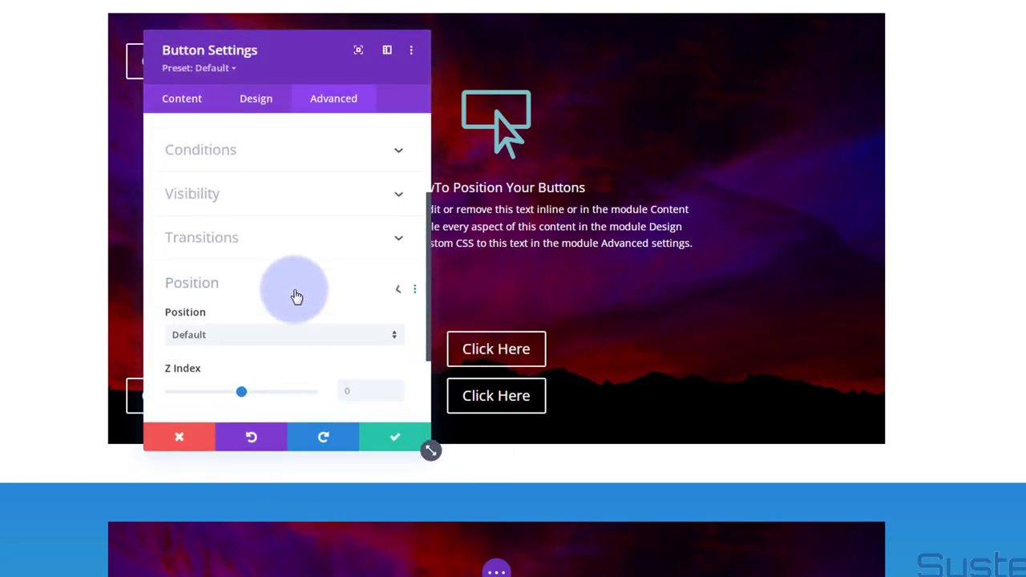
scroll(293, 293, down, 2)
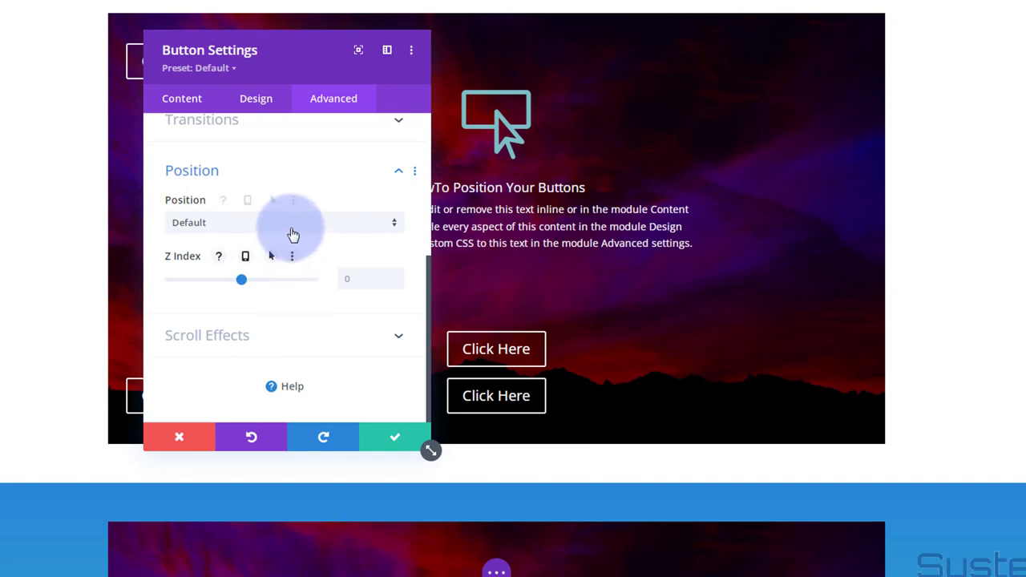
click(292, 234)
click(270, 288)
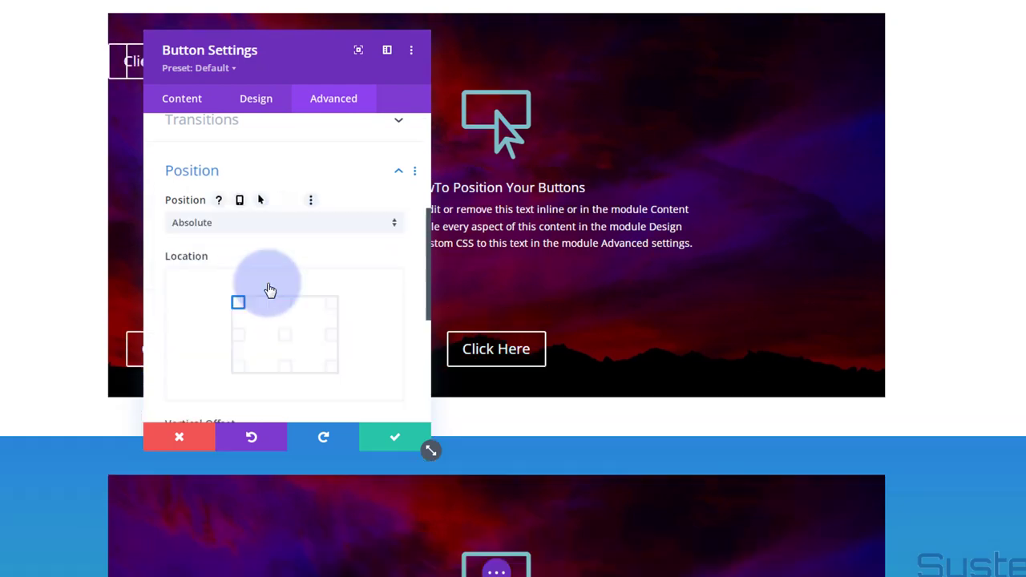
click(331, 305)
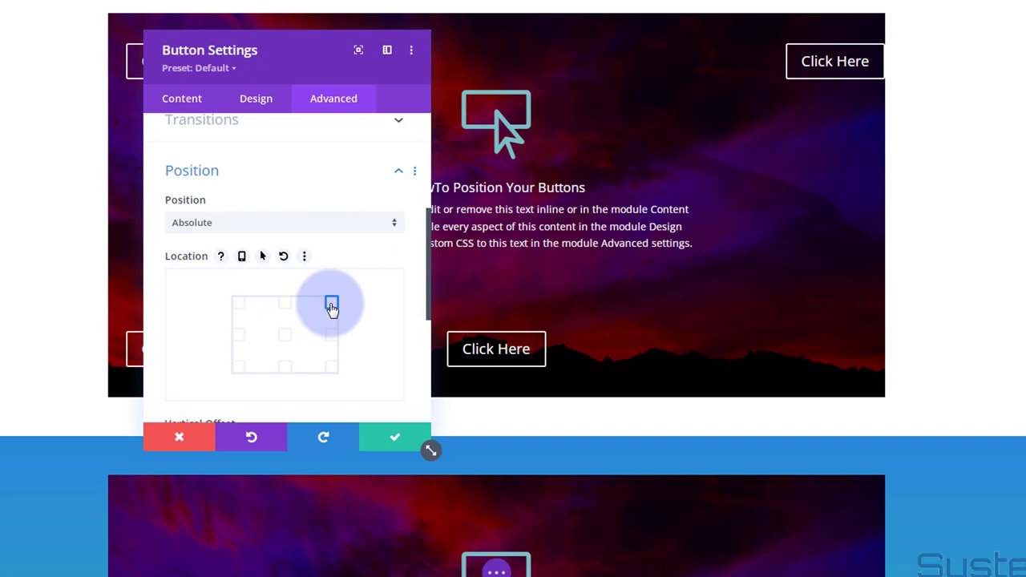
scroll(357, 317, down, 2)
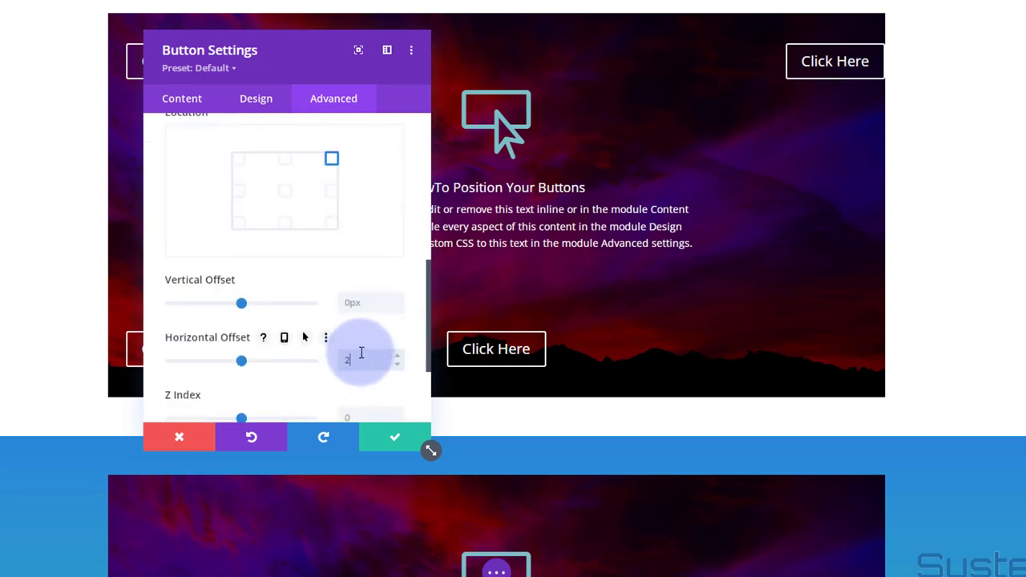
click(361, 353)
text(25px)
scroll(362, 353, down, 1)
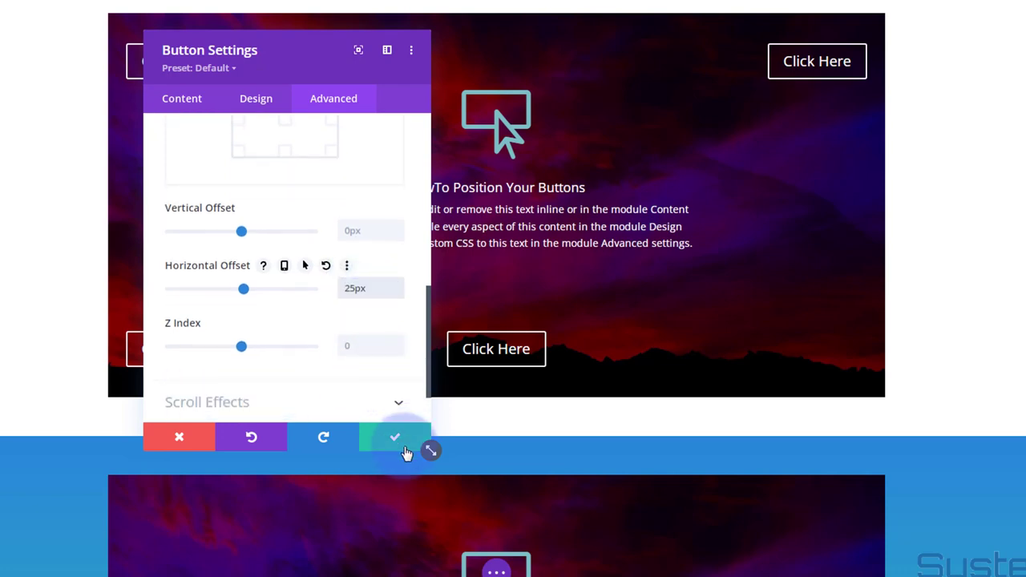
click(393, 442)
- Make the last centre button Absolute, anchored bottom-right with a 25px horizontal offset
mouse_move(488, 360)
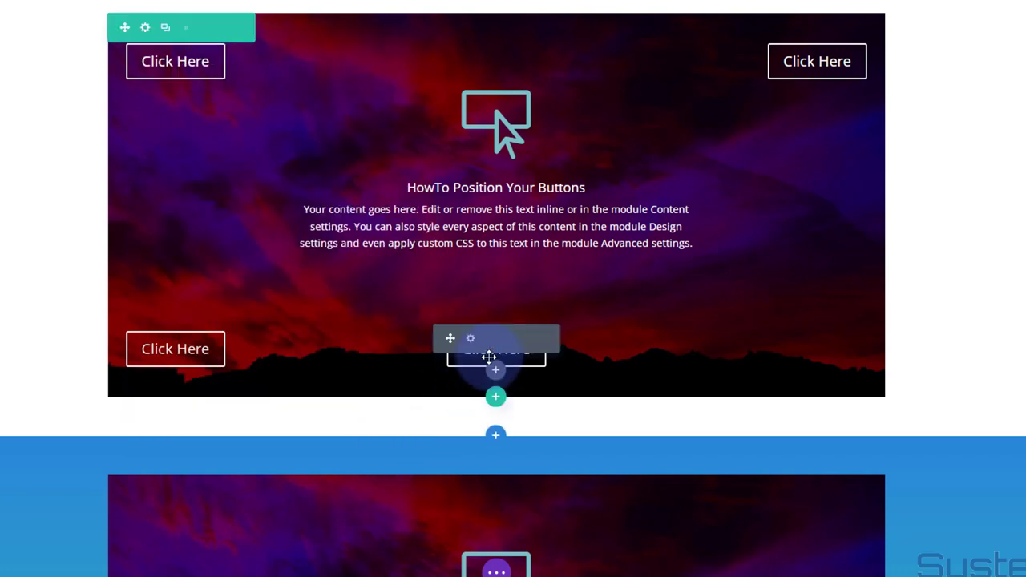
click(472, 340)
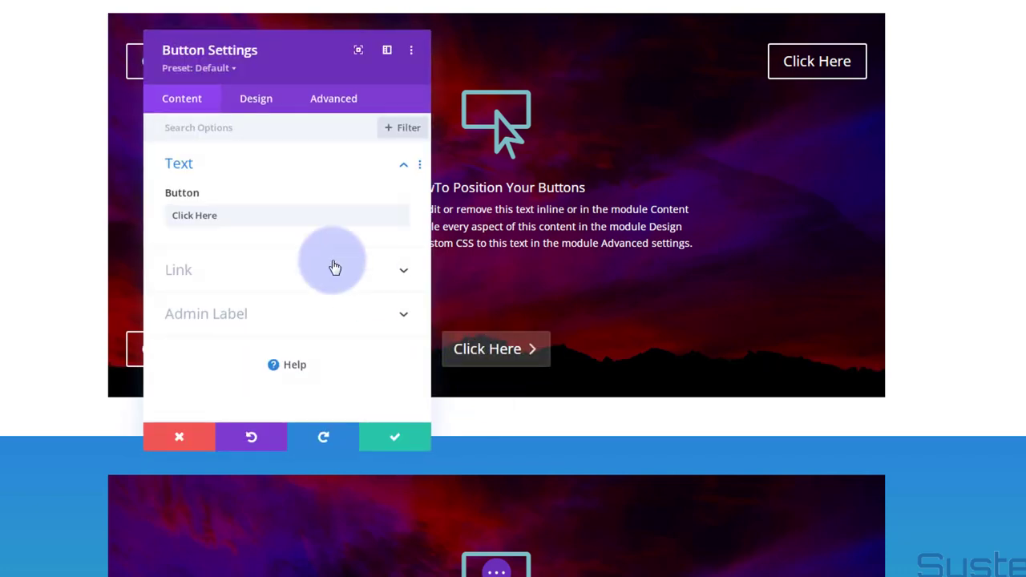
click(337, 106)
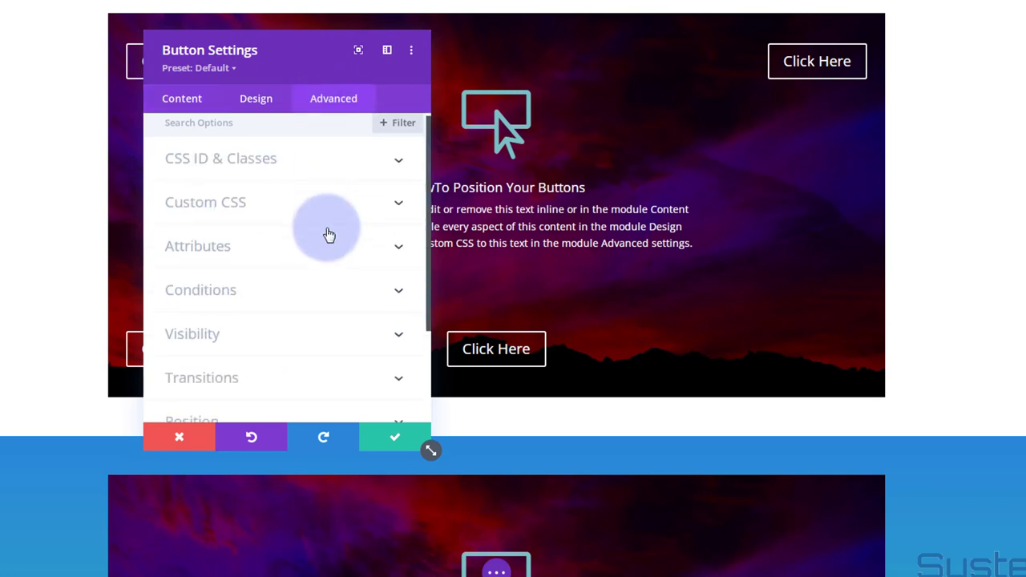
scroll(309, 273, down, 3)
click(291, 294)
click(260, 232)
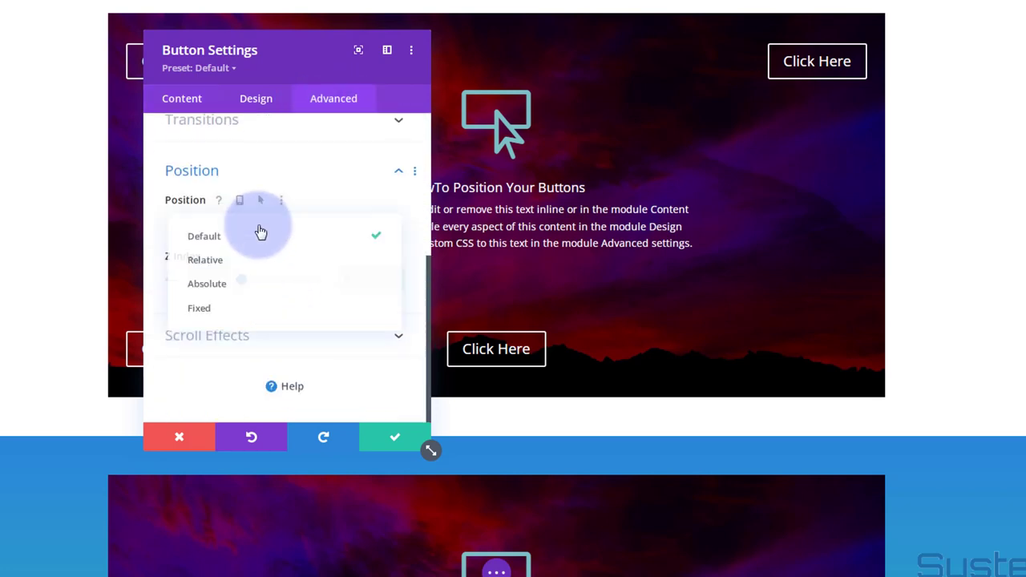
click(246, 286)
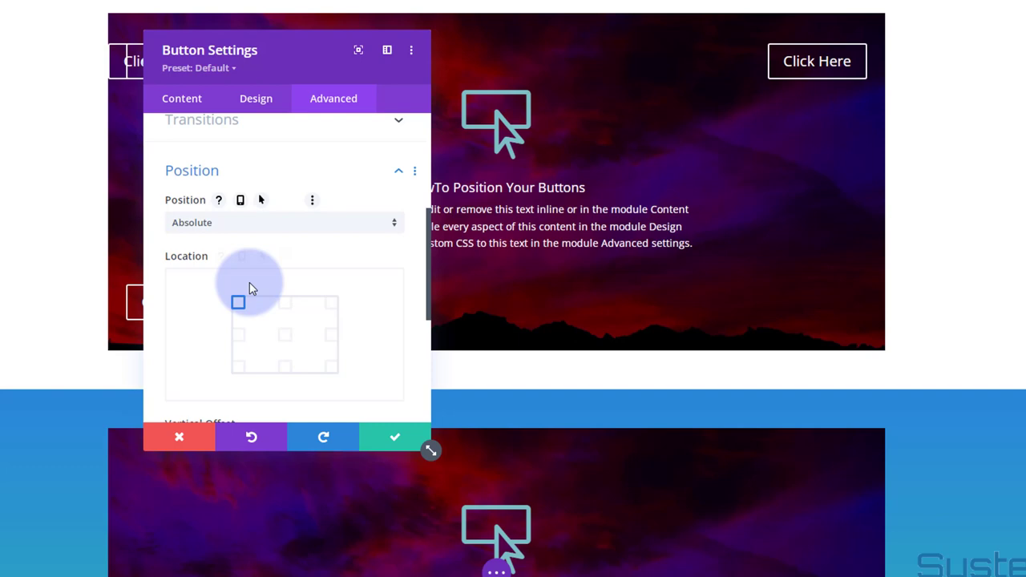
click(332, 368)
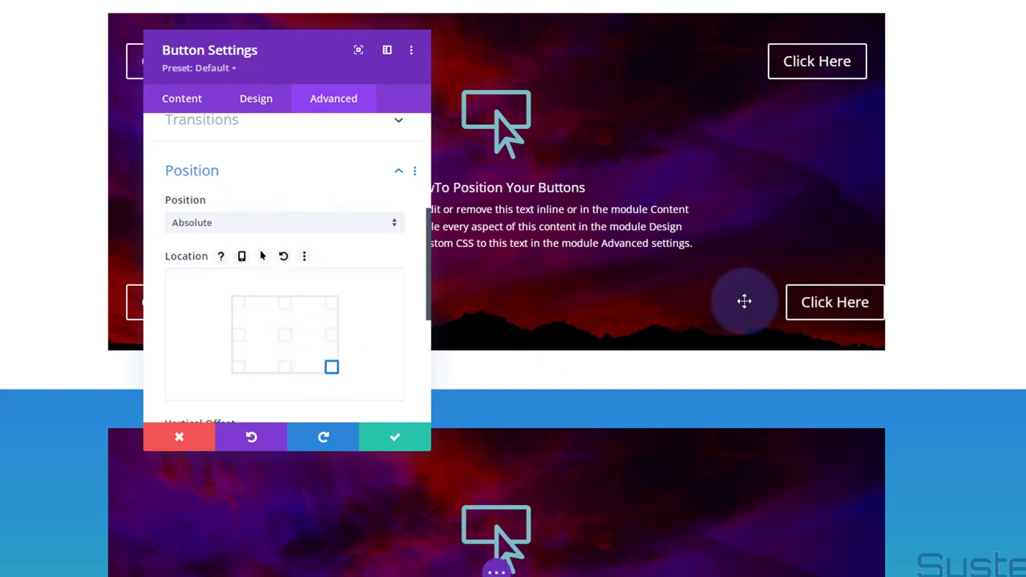
scroll(335, 288, down, 3)
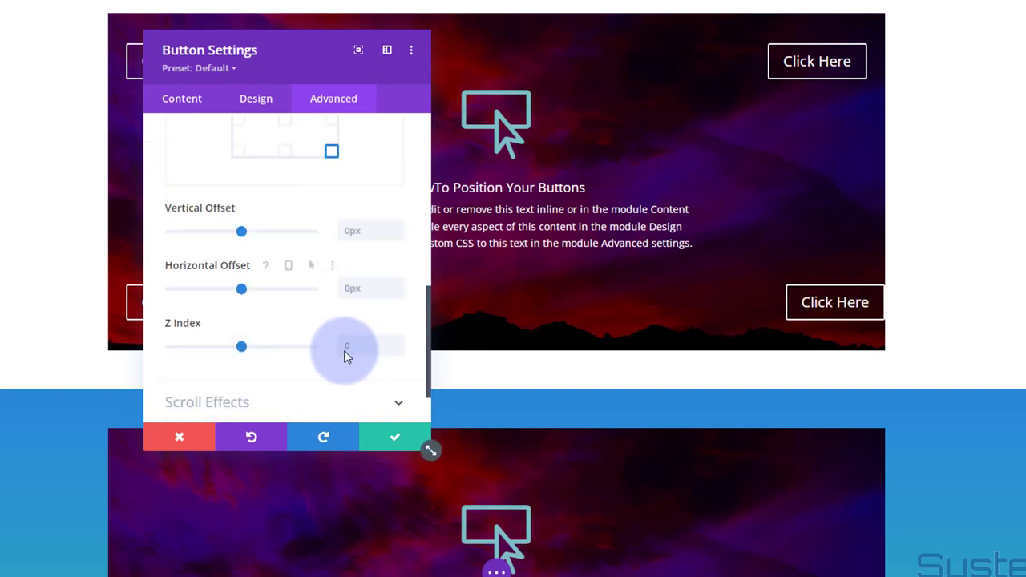
click(351, 288)
text(25px)
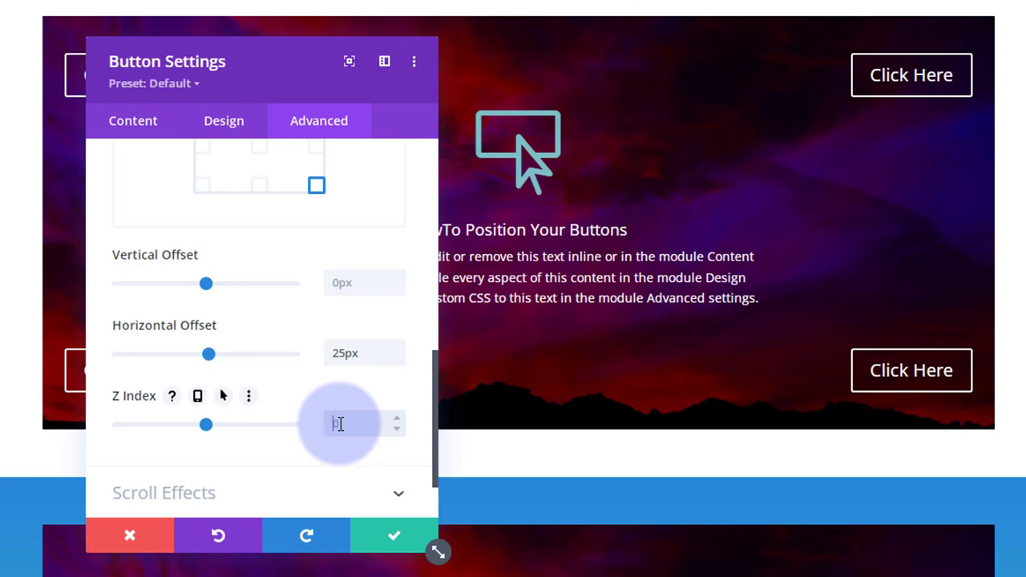
- Edit the button's Z Index value and save its position settings
click(210, 426)
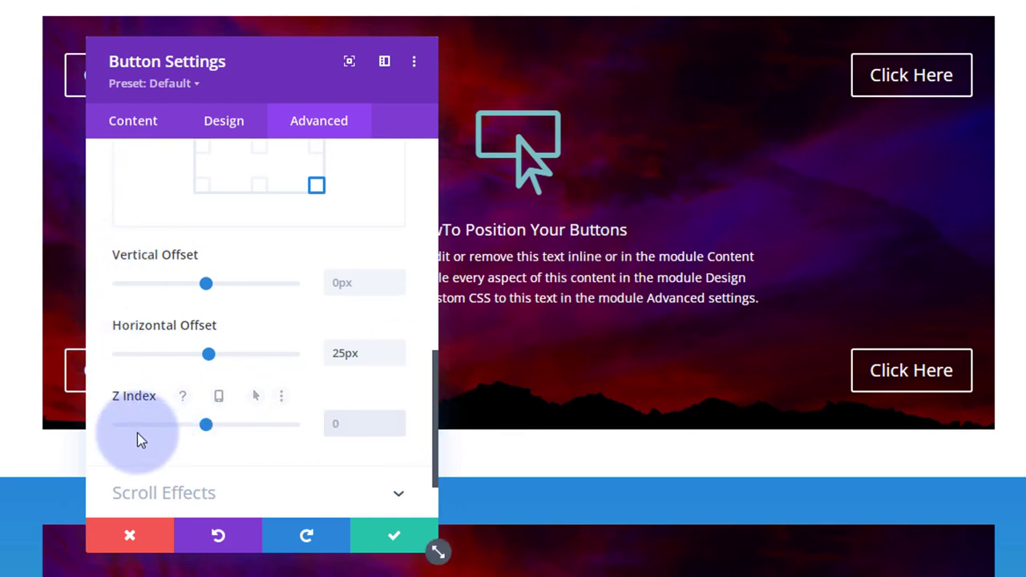
click(344, 425)
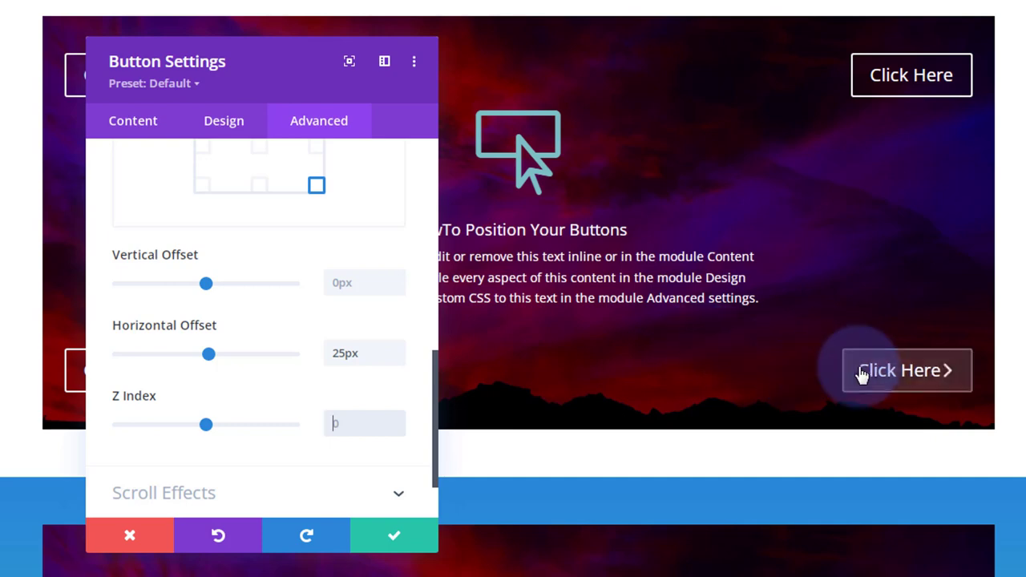
click(345, 424)
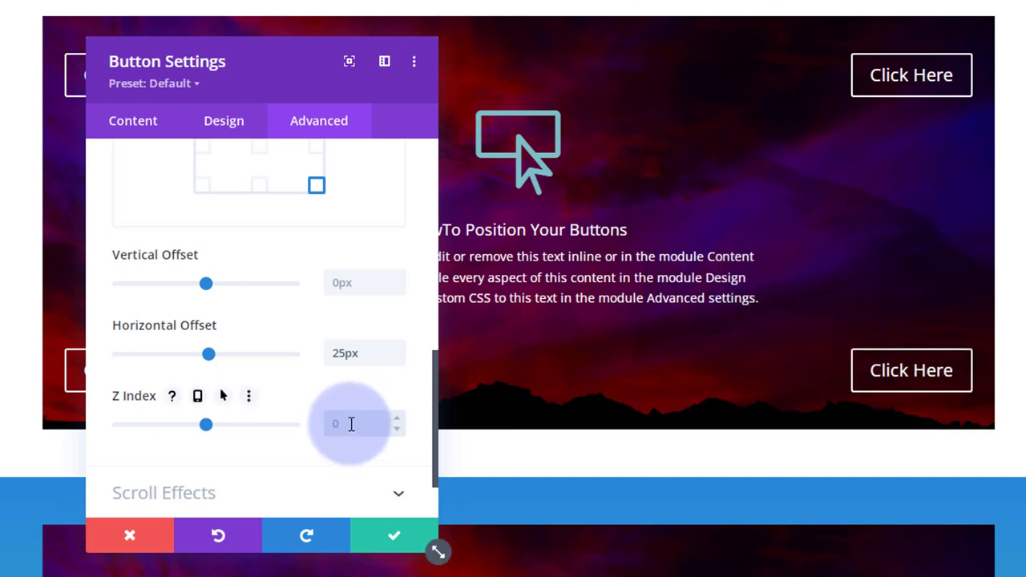
click(395, 542)
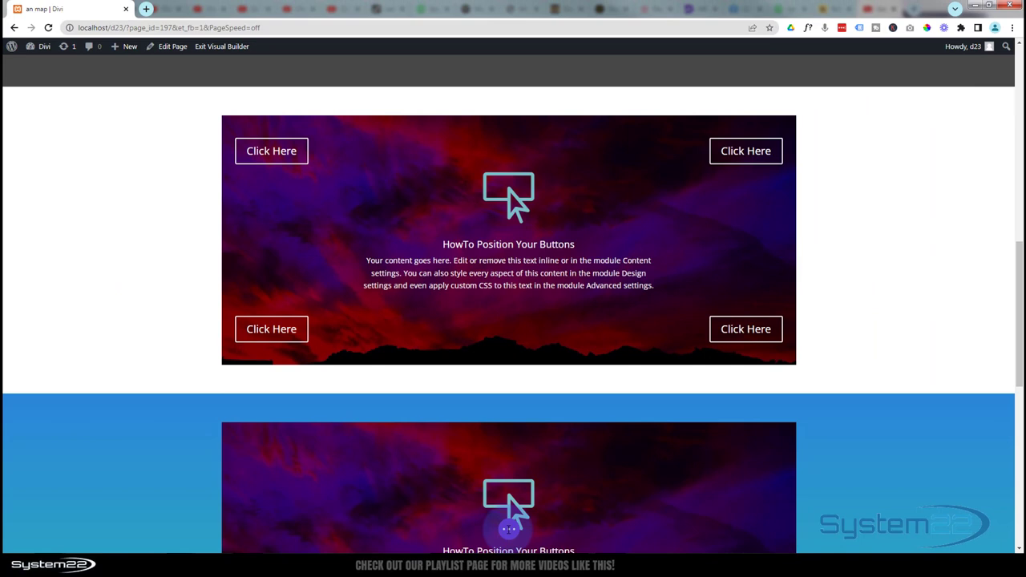
- Preview the page at tablet width, then switch the preview back to desktop
click(509, 528)
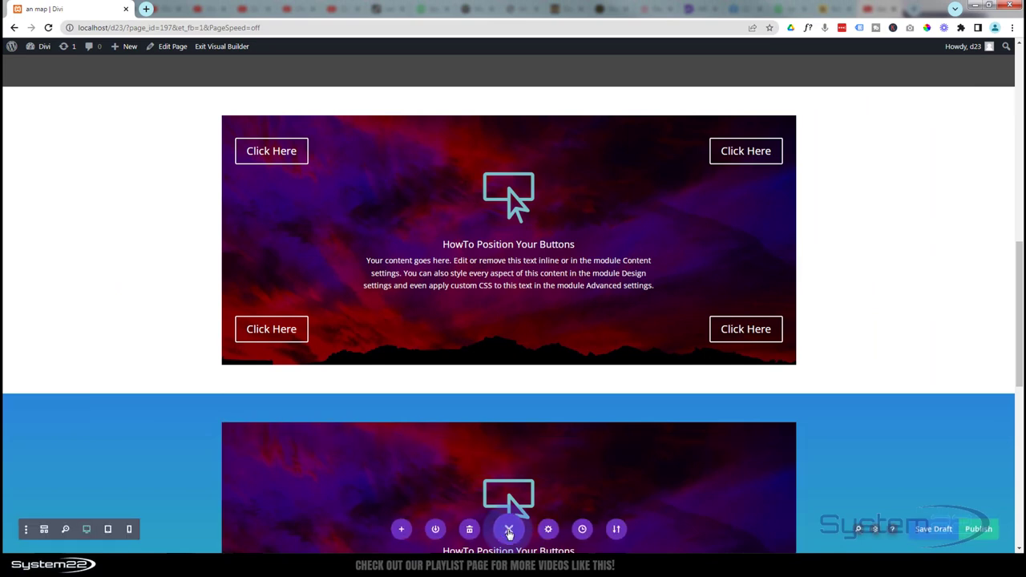
click(108, 529)
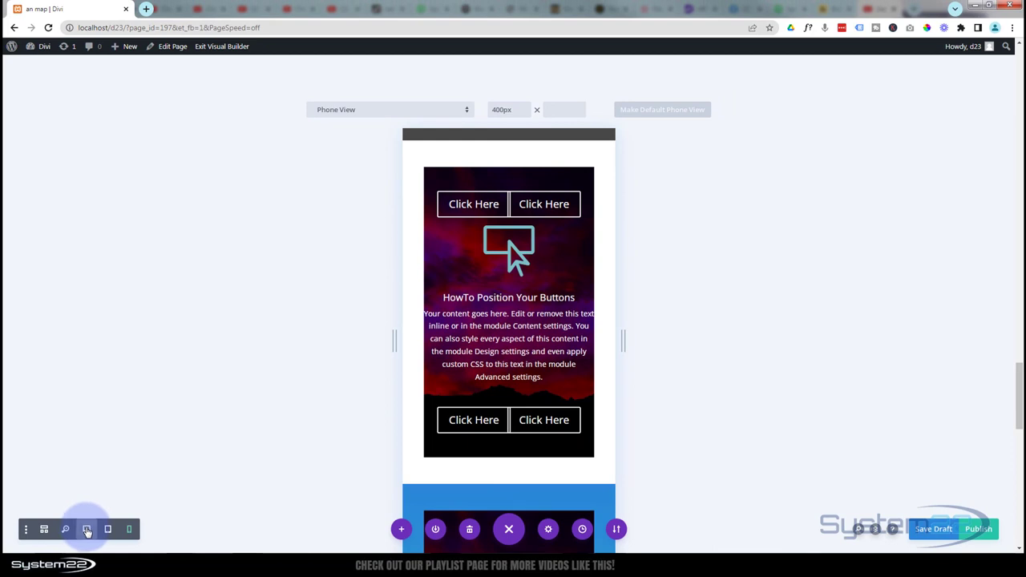
click(87, 528)
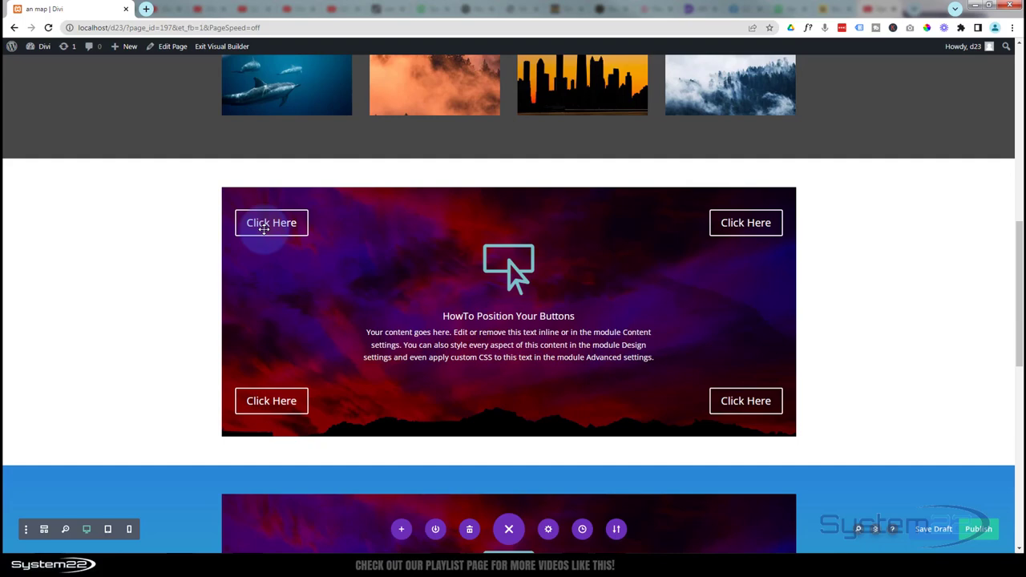
- Open the top-left button's Position settings and enable separate desktop, tablet and phone values
mouse_move(265, 228)
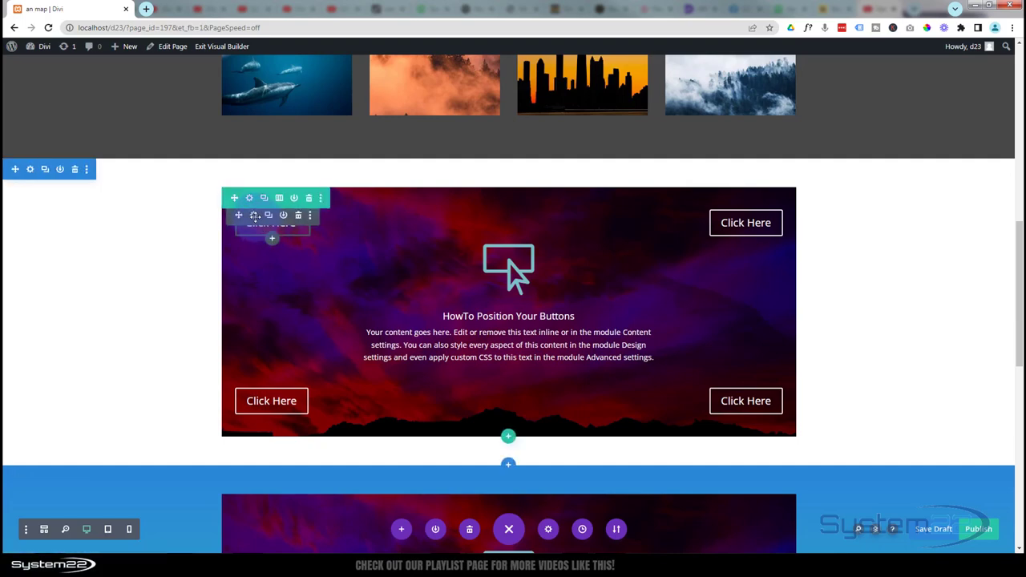
click(253, 217)
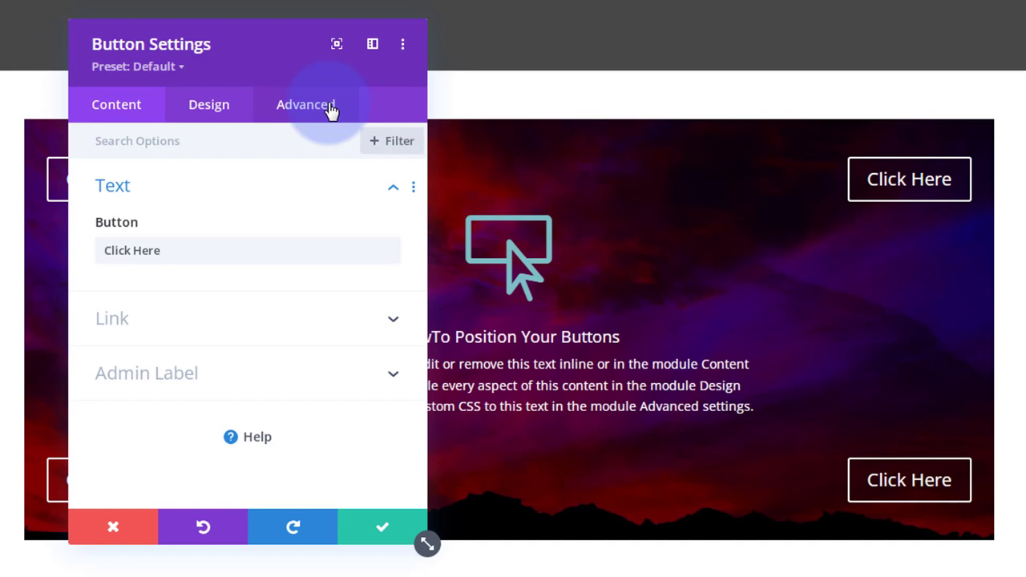
click(331, 110)
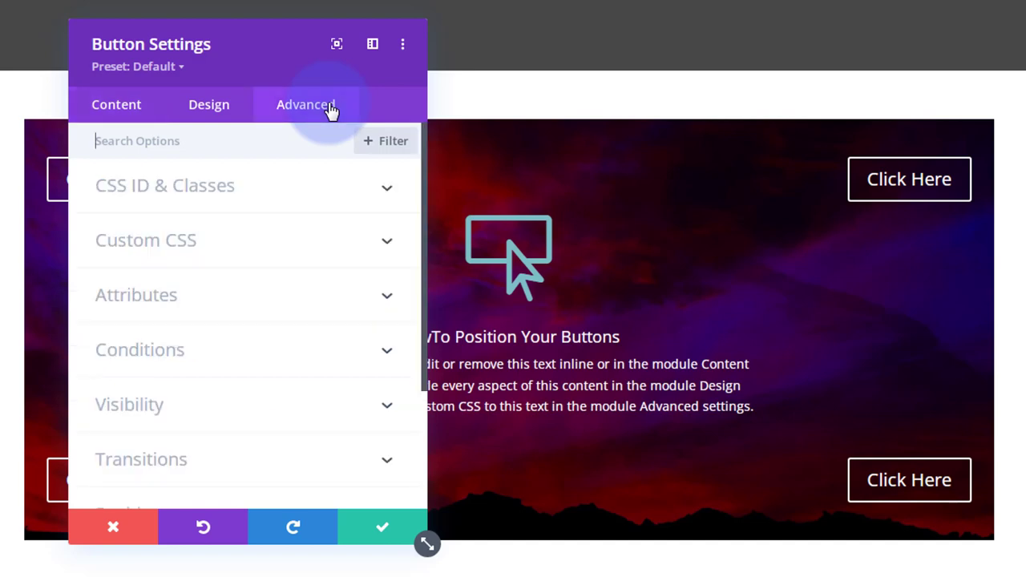
scroll(304, 252, down, 3)
click(256, 346)
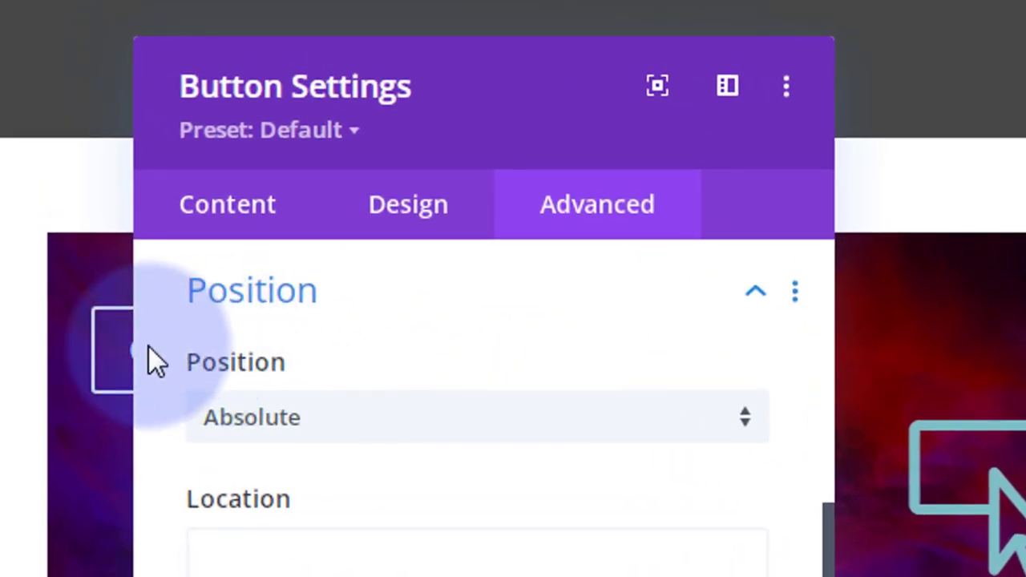
mouse_move(224, 360)
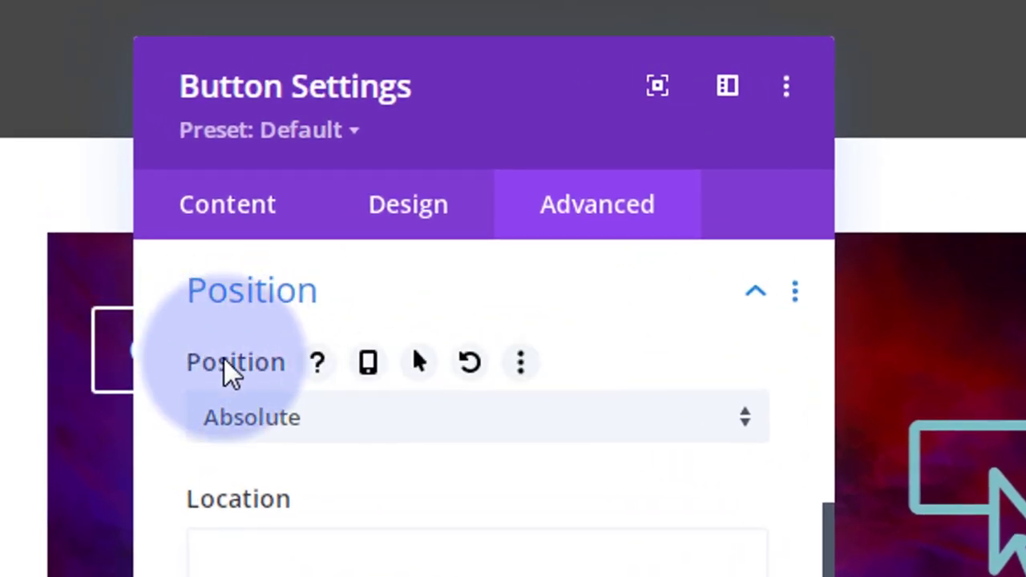
click(368, 365)
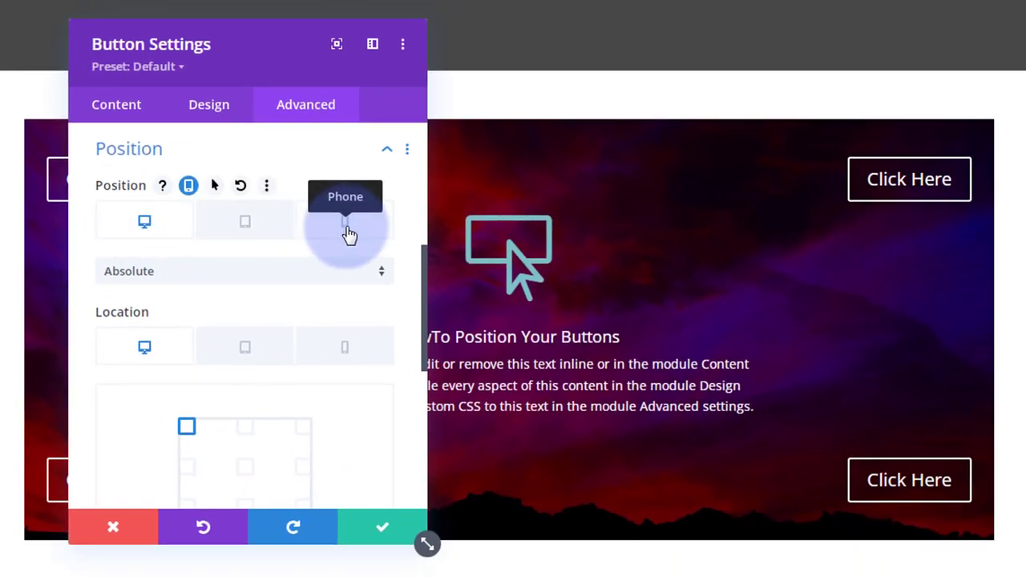
- Set the top-left Click Here button's phone Position to Default and scroll to inspect the banner
click(346, 226)
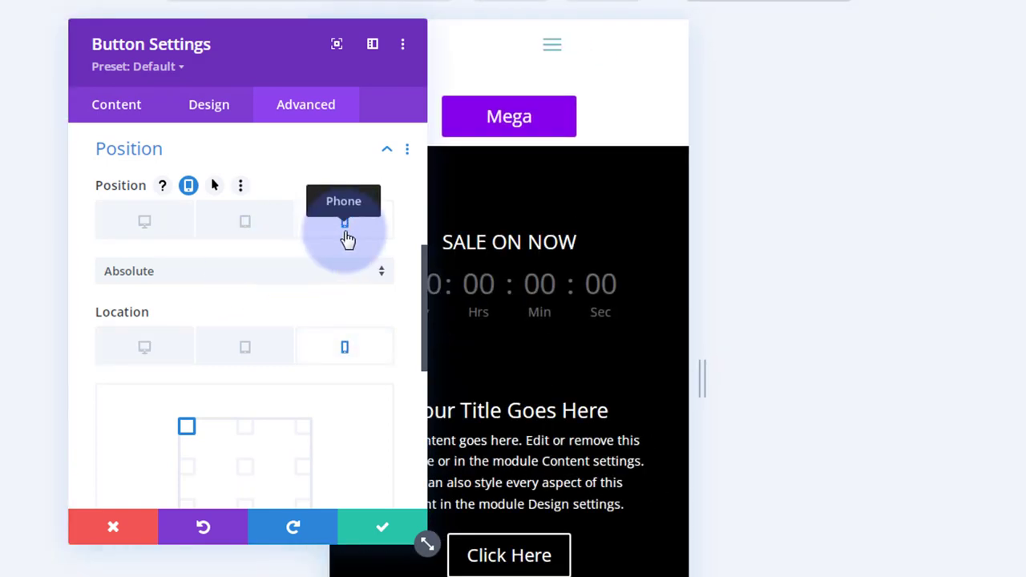
click(294, 283)
click(233, 298)
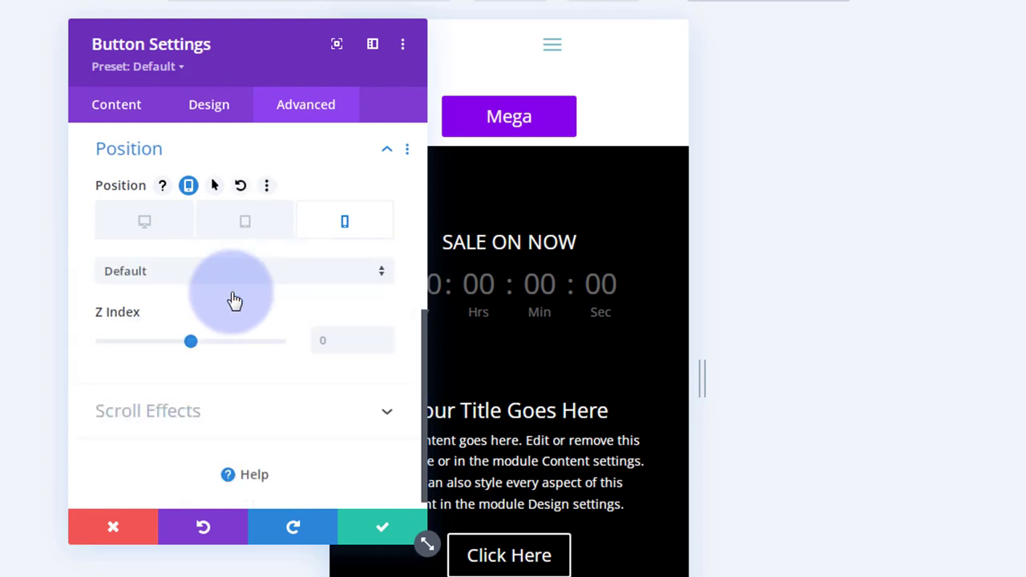
scroll(545, 400, down, 10)
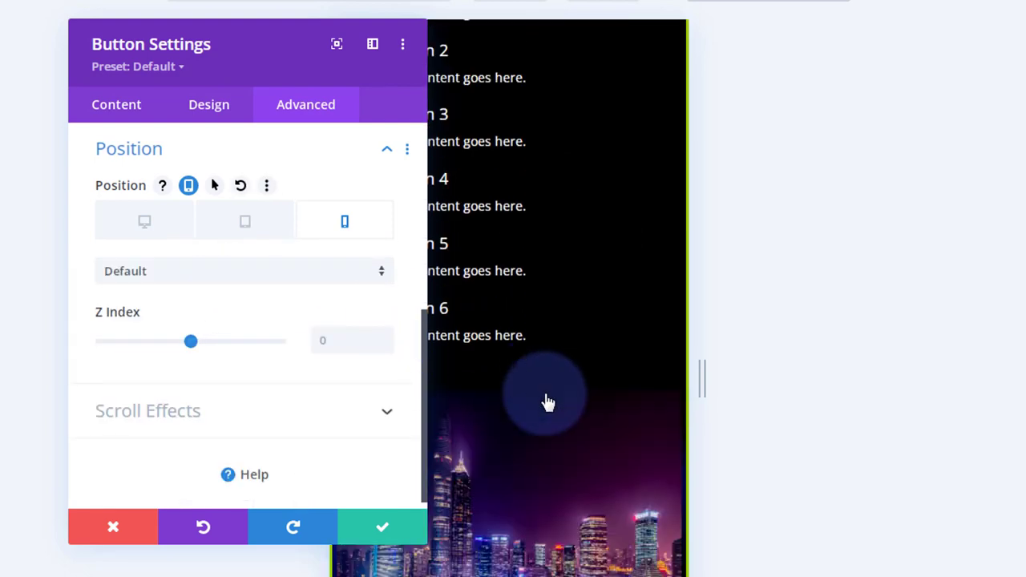
scroll(548, 400, down, 15)
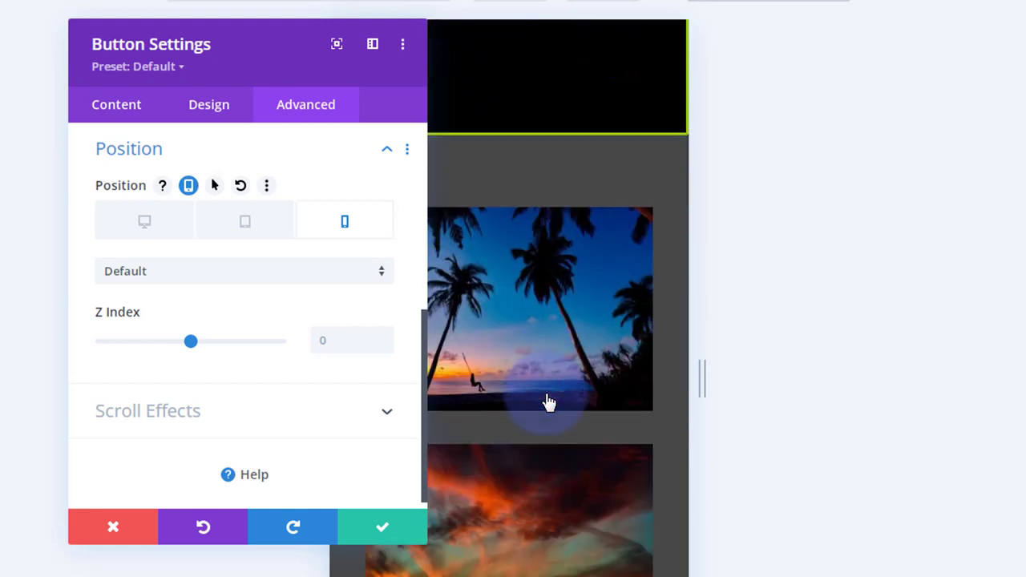
scroll(548, 400, down, 15)
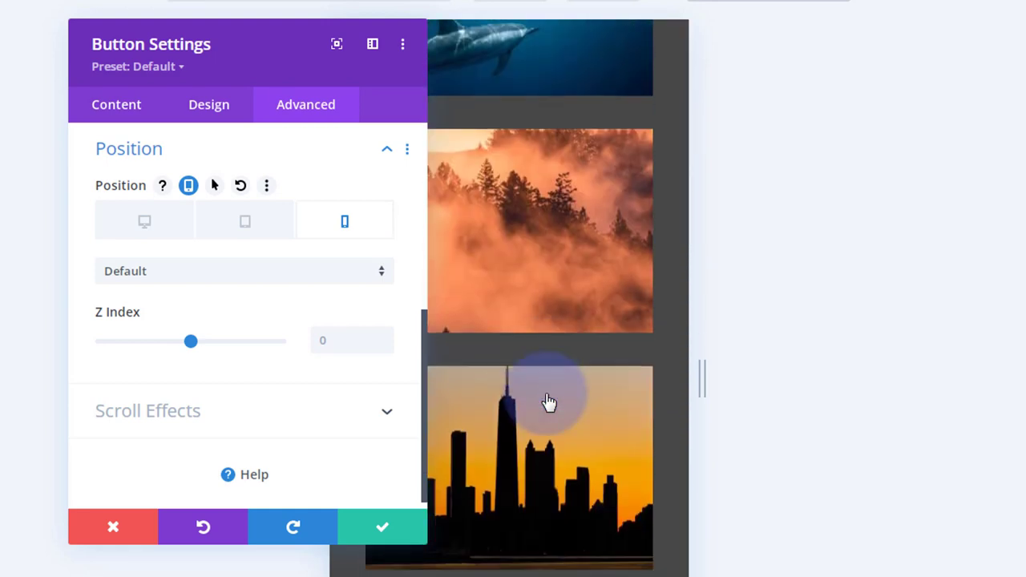
scroll(548, 400, down, 10)
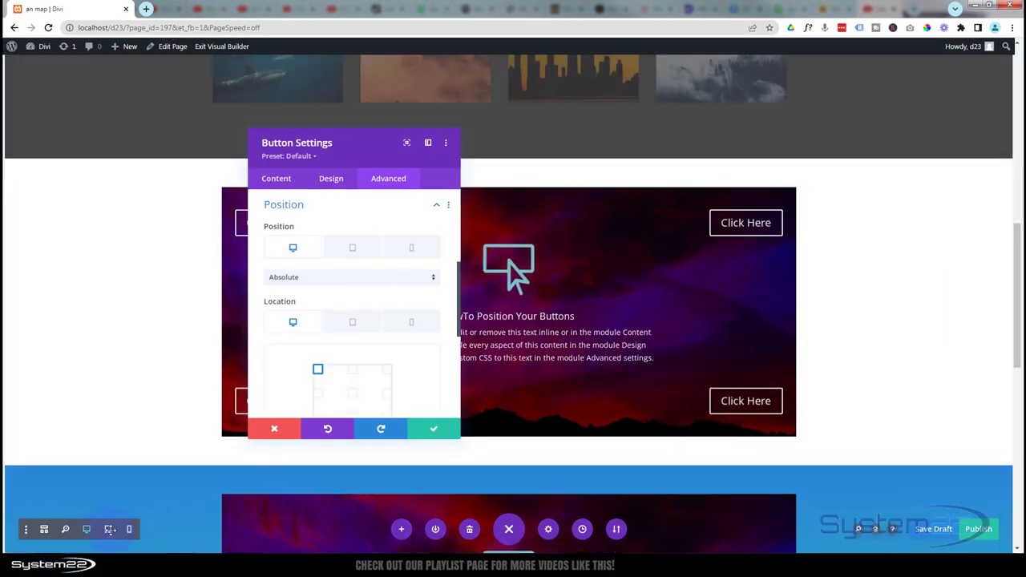
- Switch to wireframe view and set the second Button module's phone Position to Default
click(42, 531)
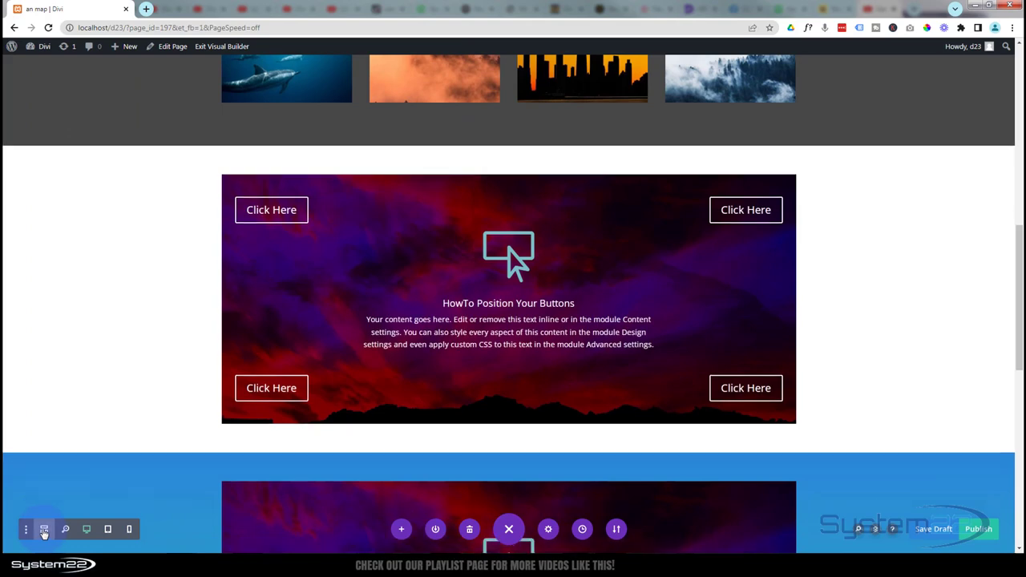
click(44, 531)
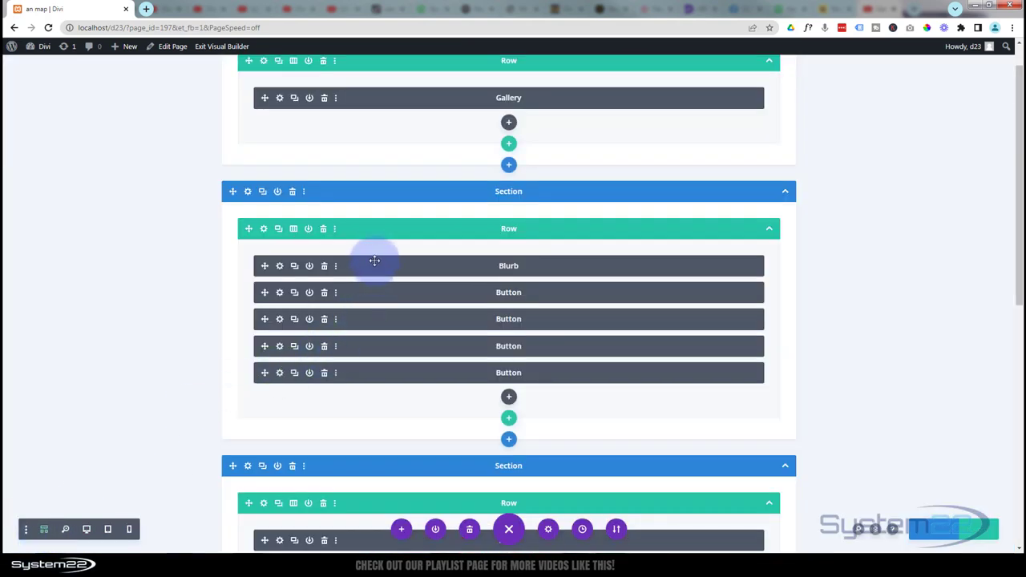
click(280, 321)
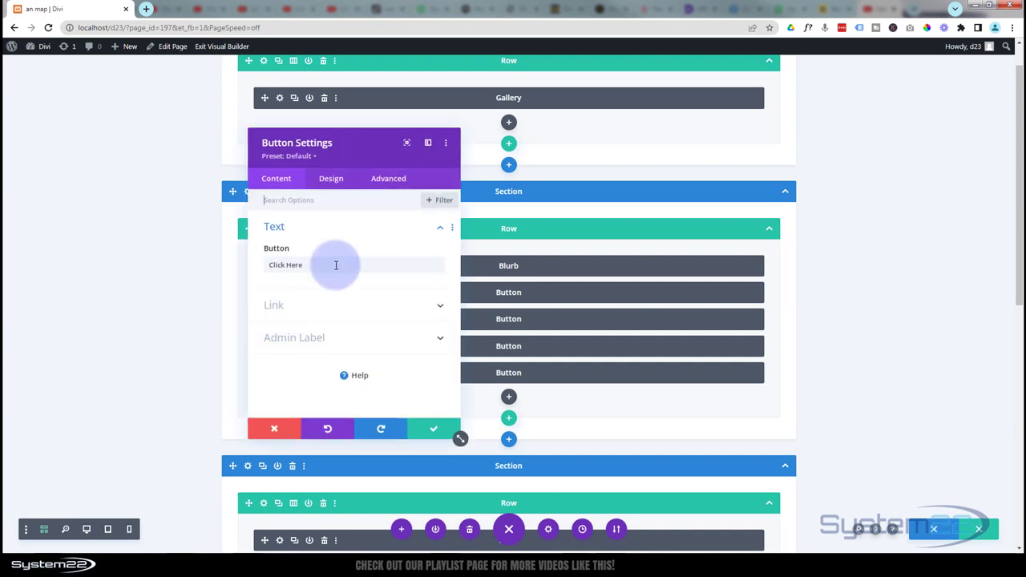
click(389, 181)
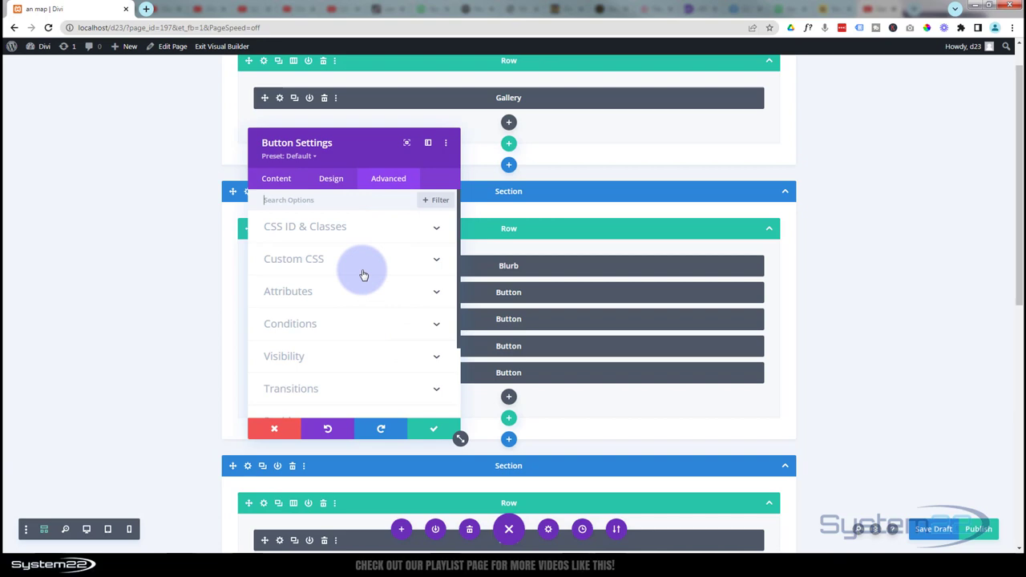
scroll(353, 339, down, 2)
click(353, 329)
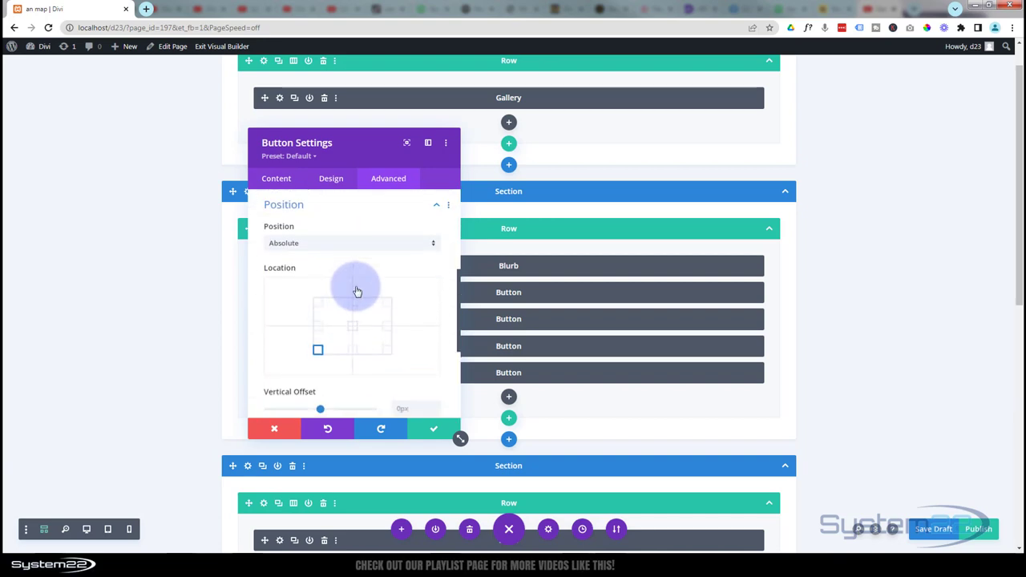
click(319, 226)
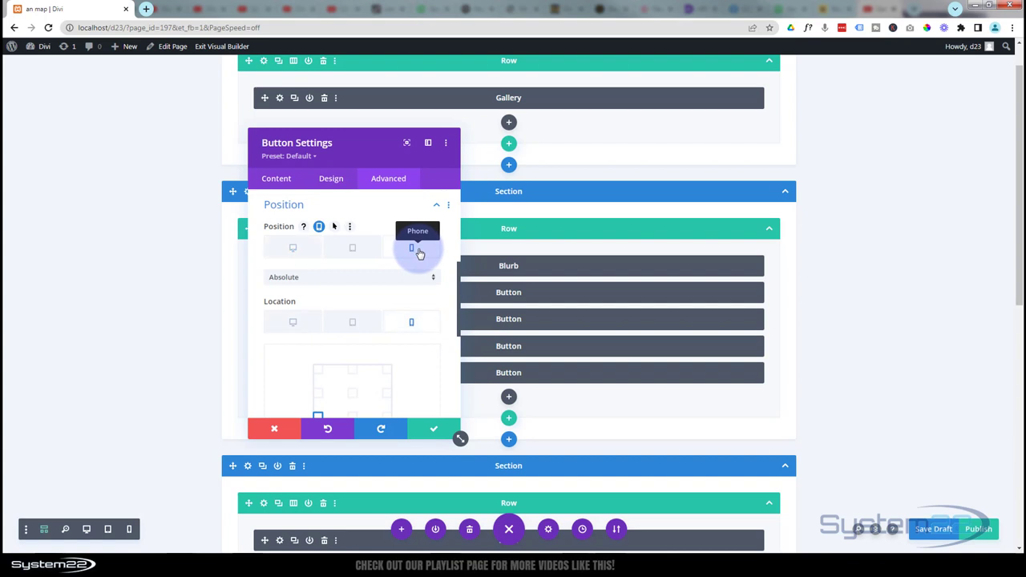
click(370, 280)
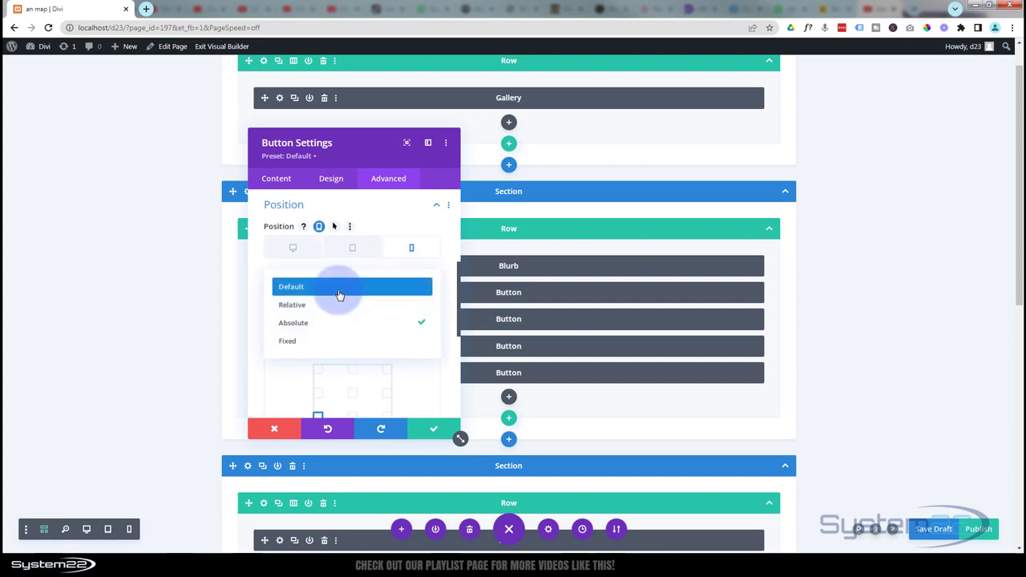
click(339, 290)
click(433, 427)
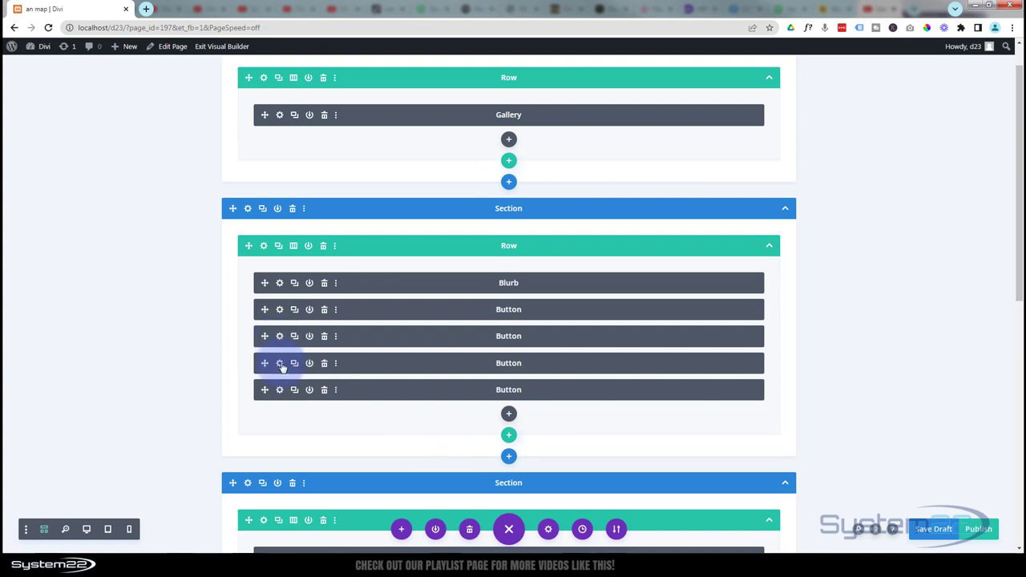
- Set the fourth Button module's phone Position to Default and save it
click(280, 364)
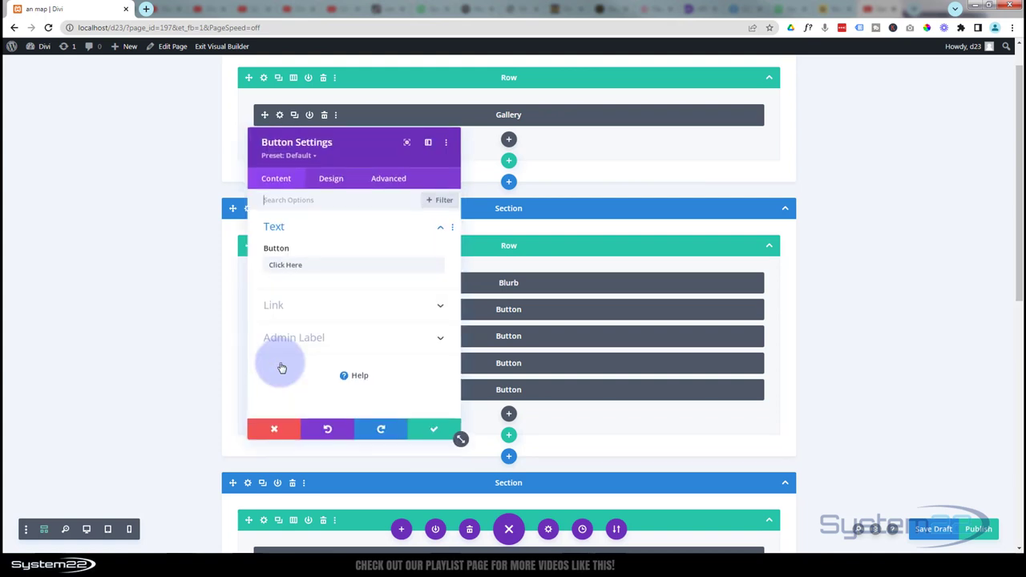
click(389, 180)
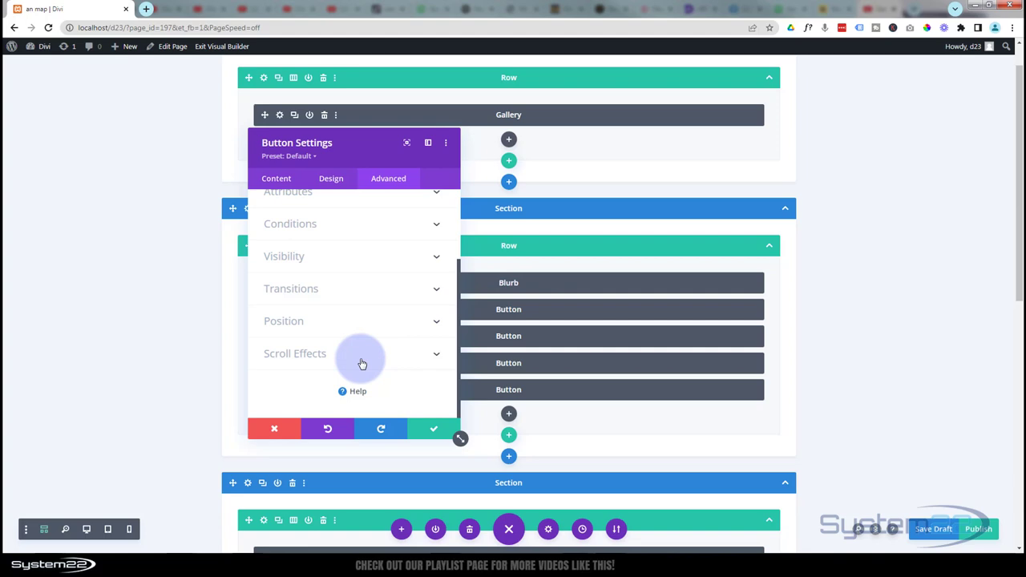
click(355, 326)
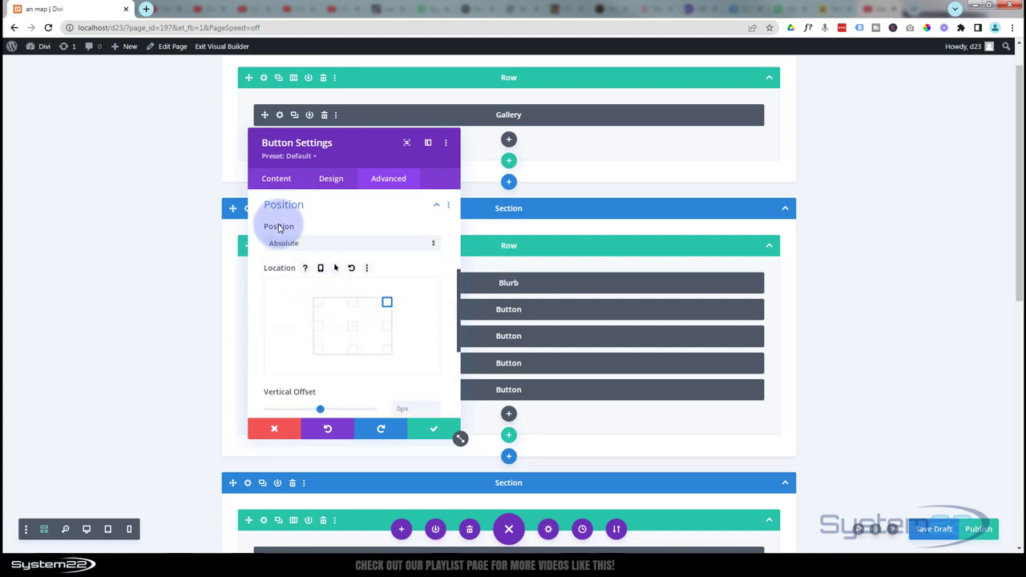
click(320, 226)
click(410, 250)
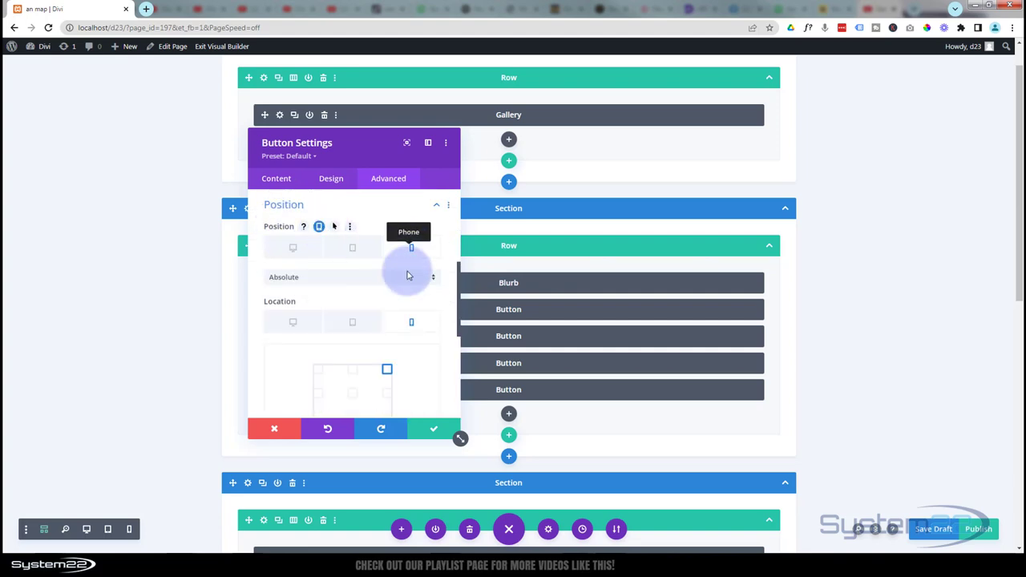
click(332, 277)
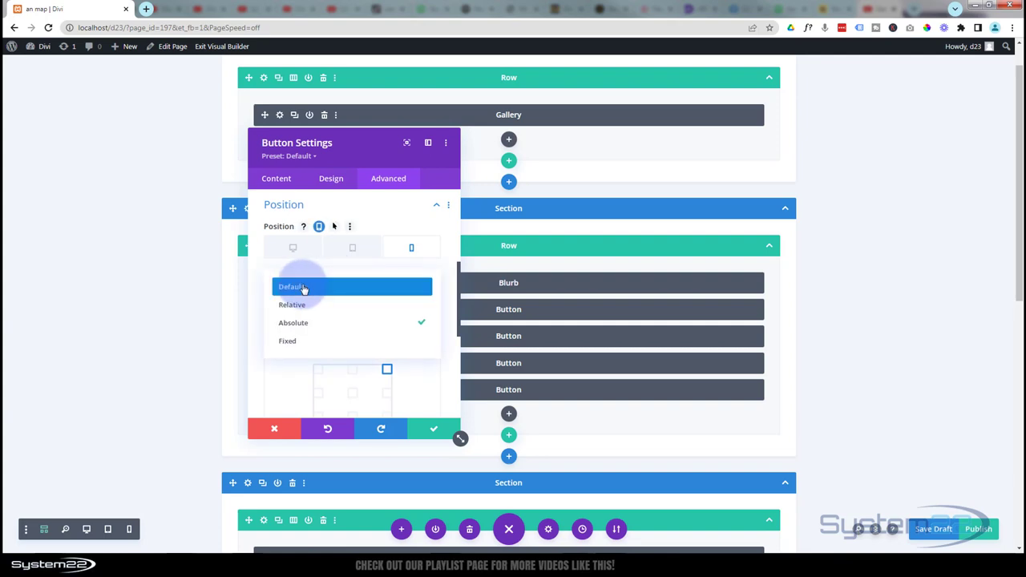
click(303, 287)
click(430, 427)
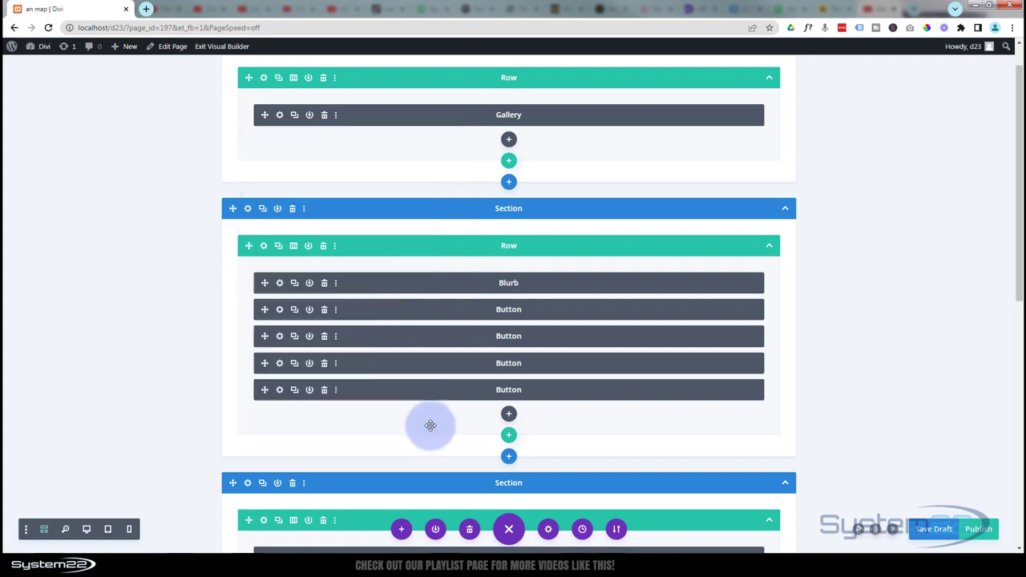
- Set the last Button module's phone Position to Default and save it
click(280, 390)
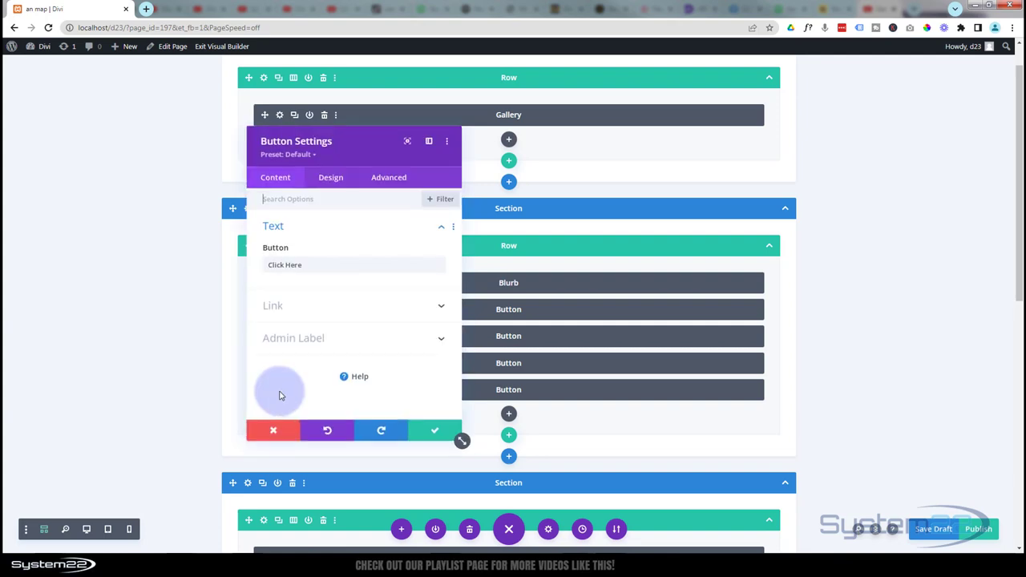
click(388, 178)
scroll(383, 319, down, 3)
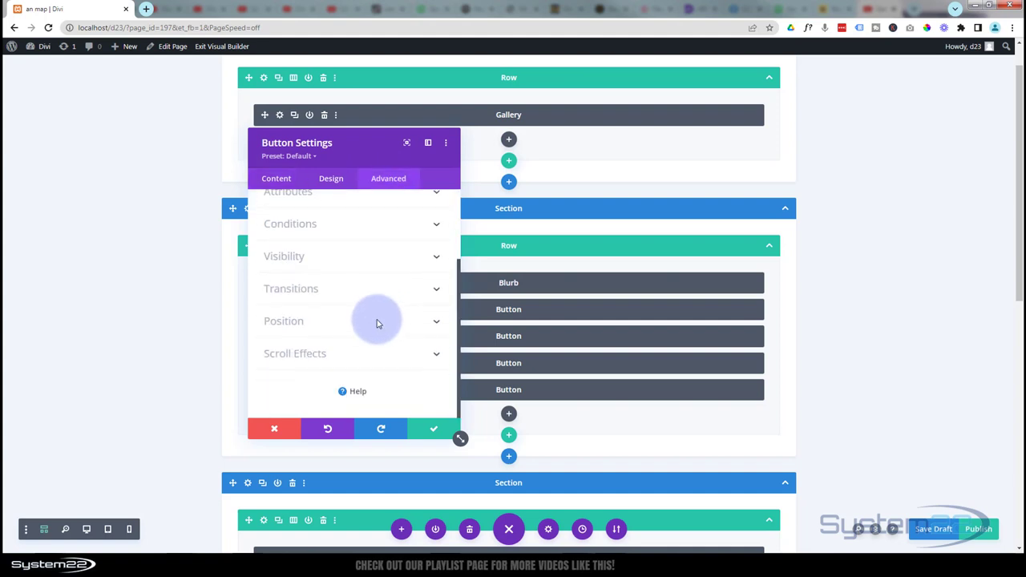
click(384, 321)
click(319, 281)
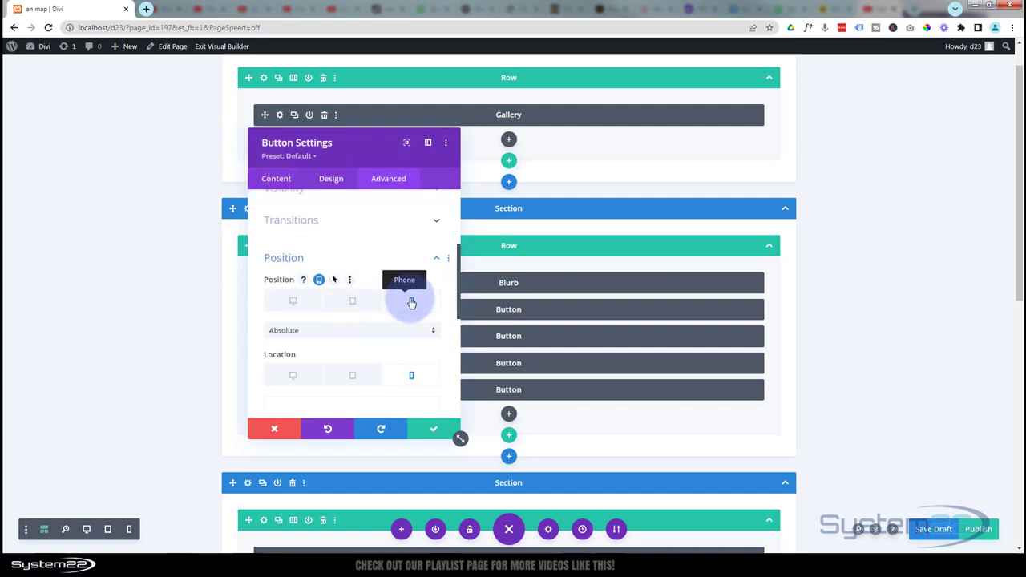
click(409, 298)
click(296, 278)
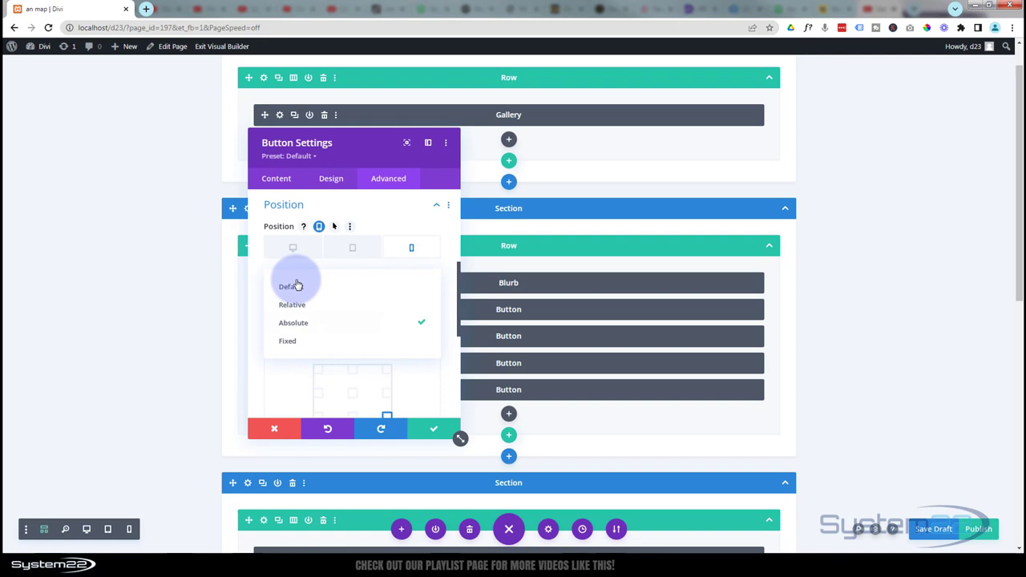
click(297, 287)
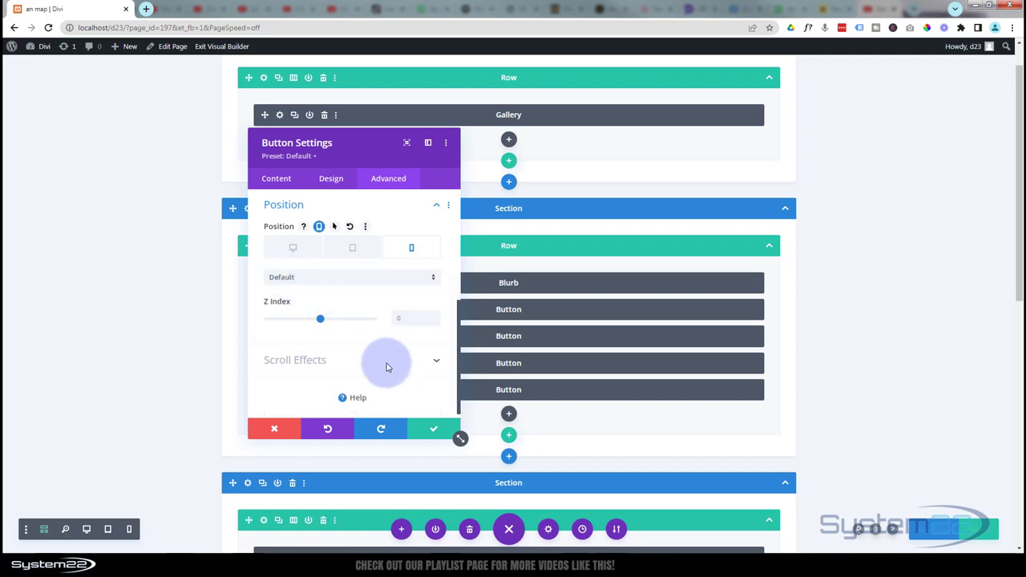
click(430, 434)
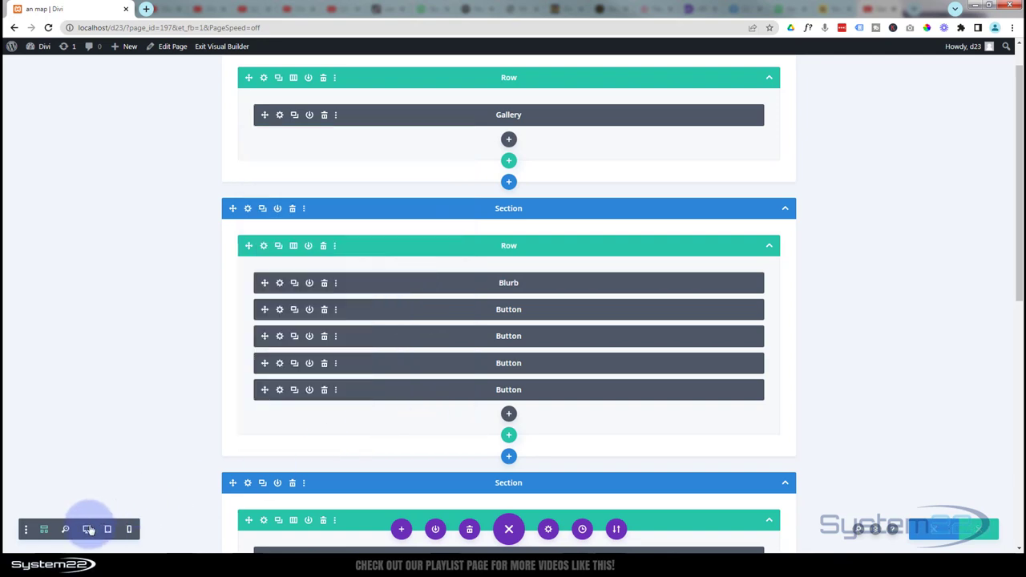
- Check the stacked buttons in phone preview, then view tablet width and return to desktop
click(129, 529)
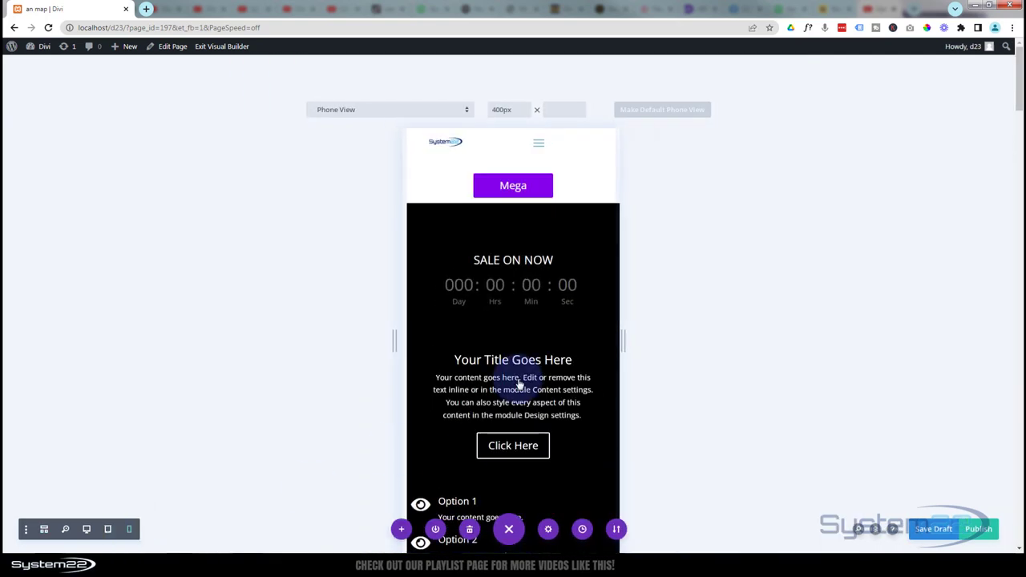
drag(1019, 81, 927, 393)
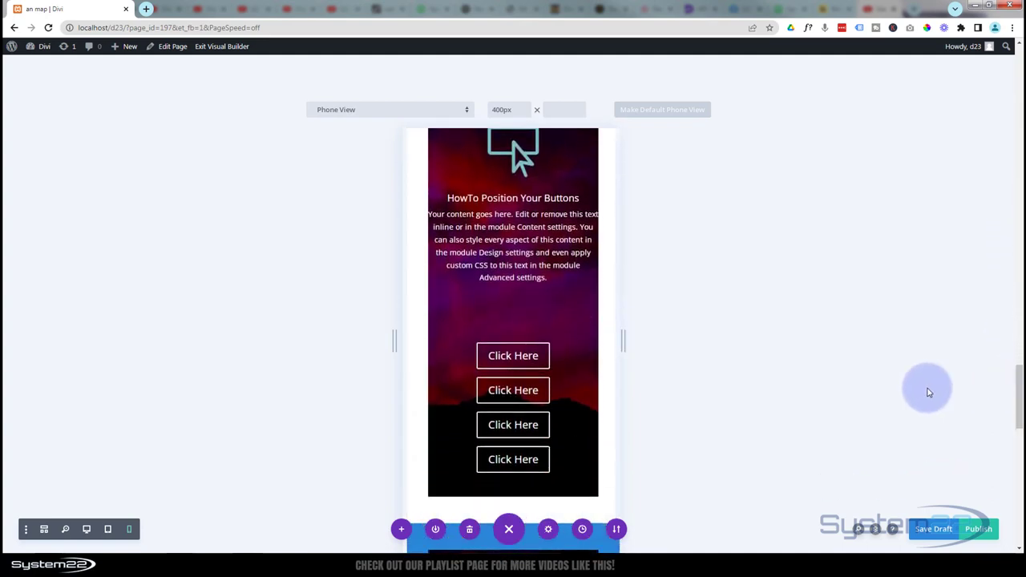
mouse_move(508, 389)
drag(508, 390, 646, 407)
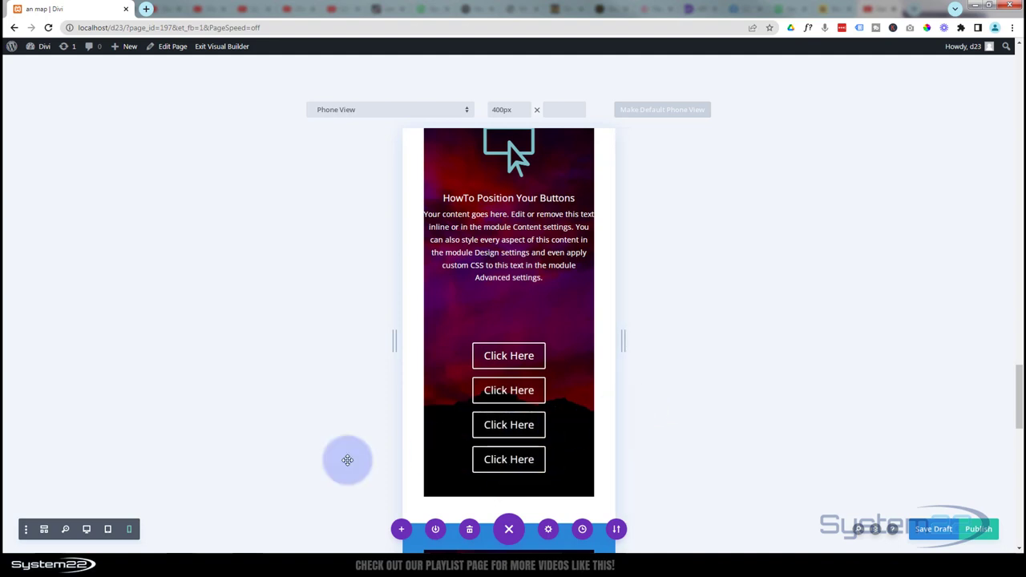
click(107, 529)
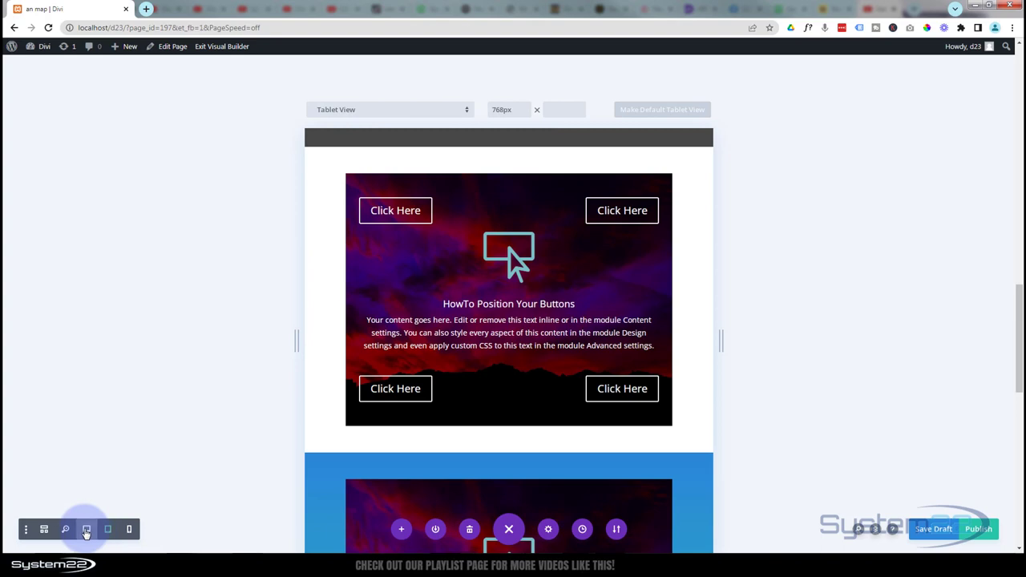
click(86, 530)
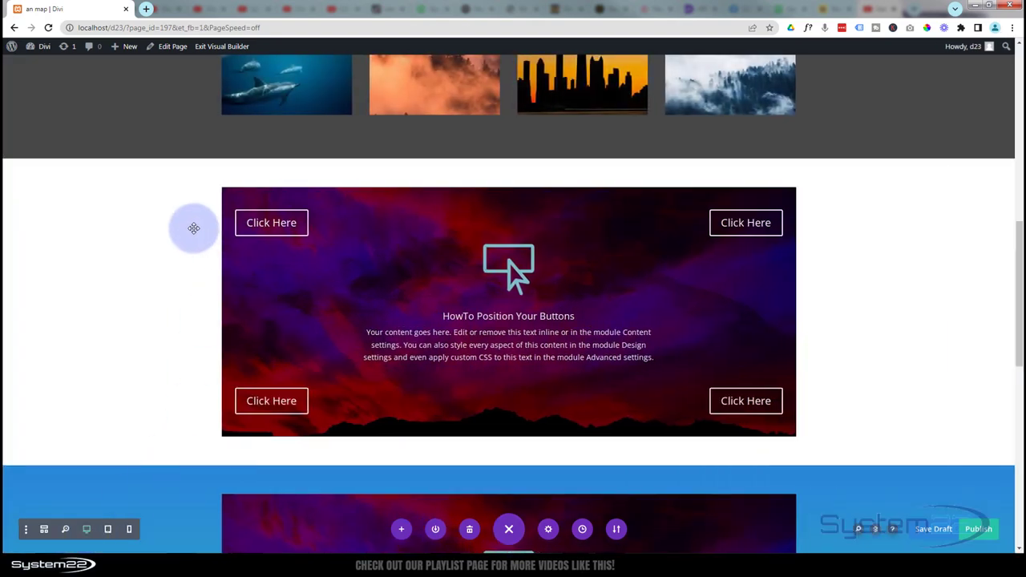
- Scroll to the second banner, preview its buttons at tablet and phone widths, then desktop
scroll(193, 226, down, 2)
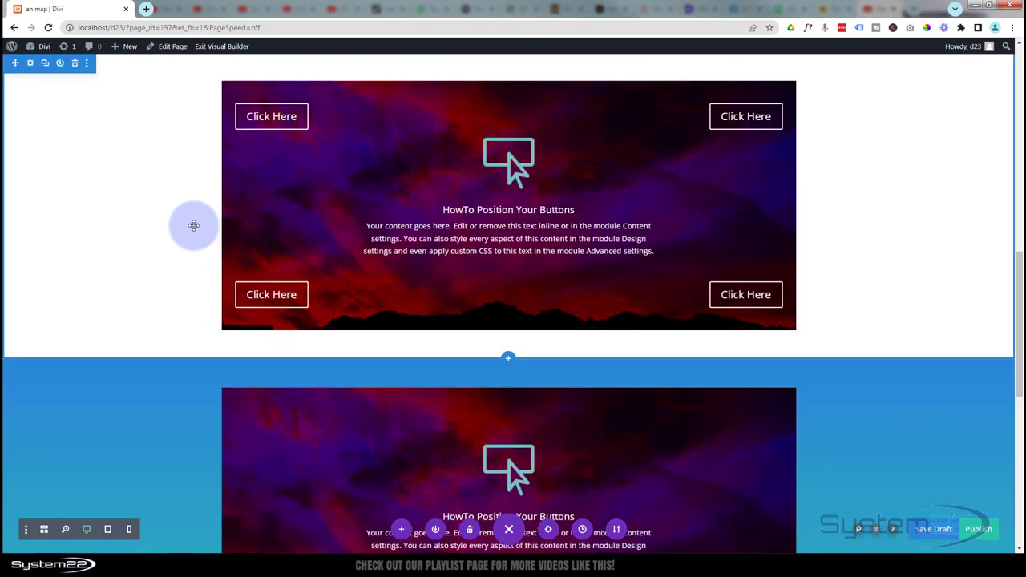
scroll(193, 226, down, 5)
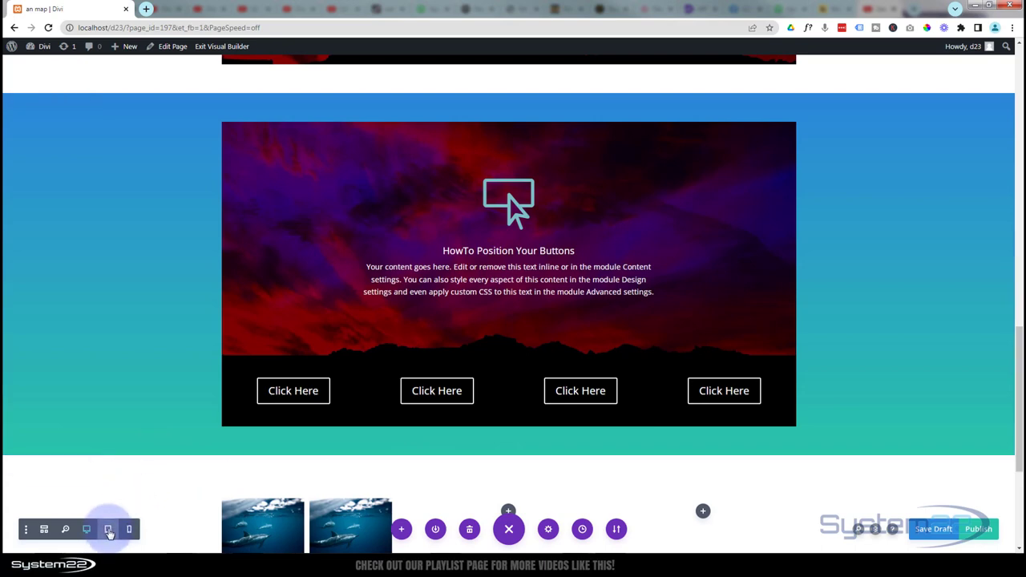
click(108, 530)
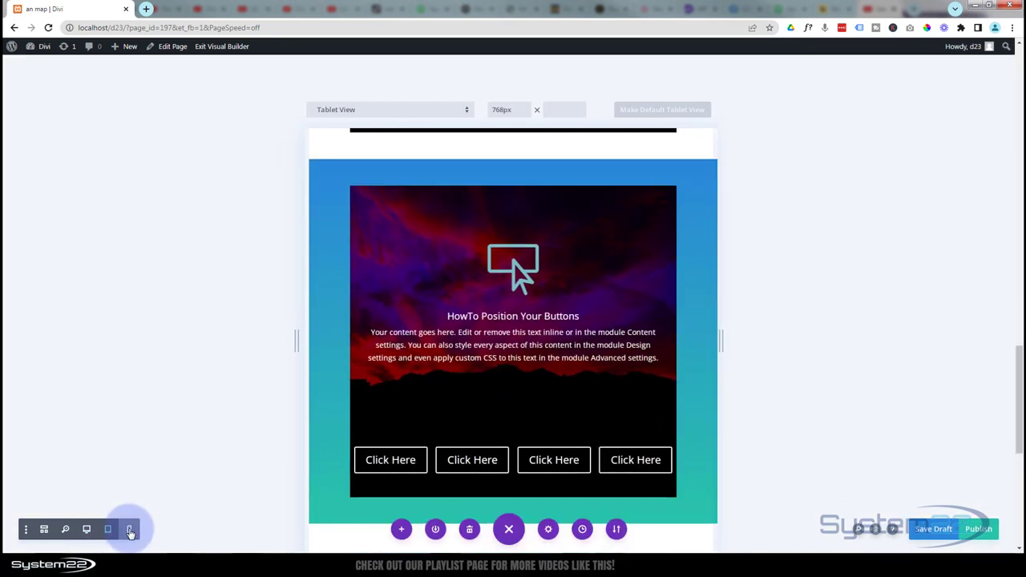
click(130, 530)
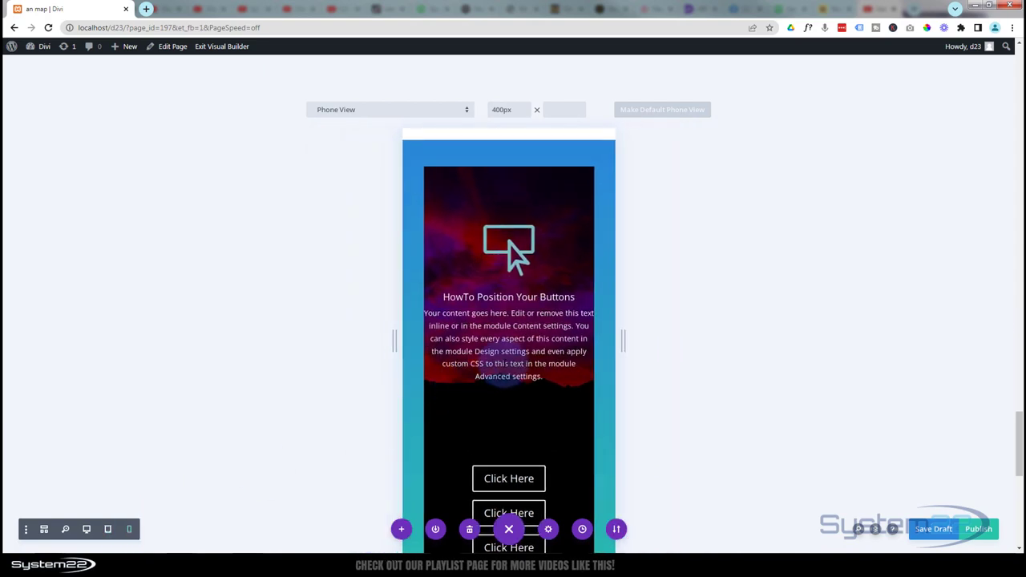
scroll(507, 370, down, 1)
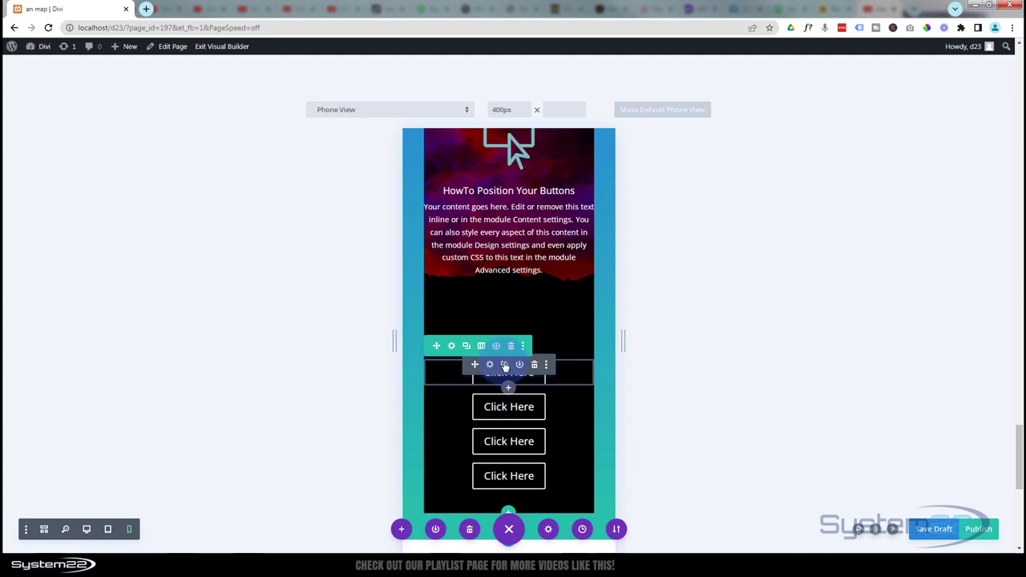
click(87, 529)
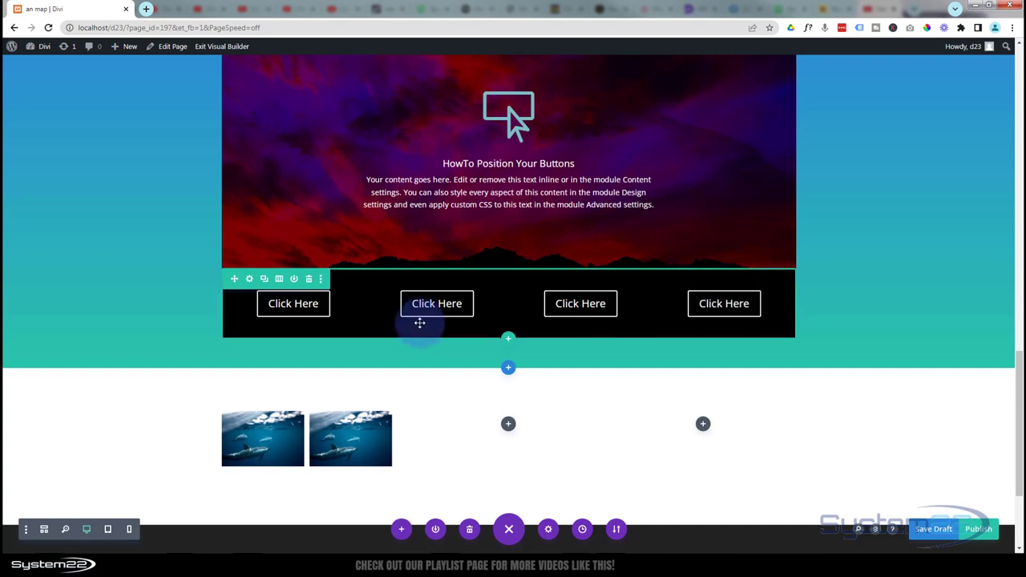
- Delete the second banner's row of Click Here buttons
click(309, 283)
scroll(157, 240, up, 2)
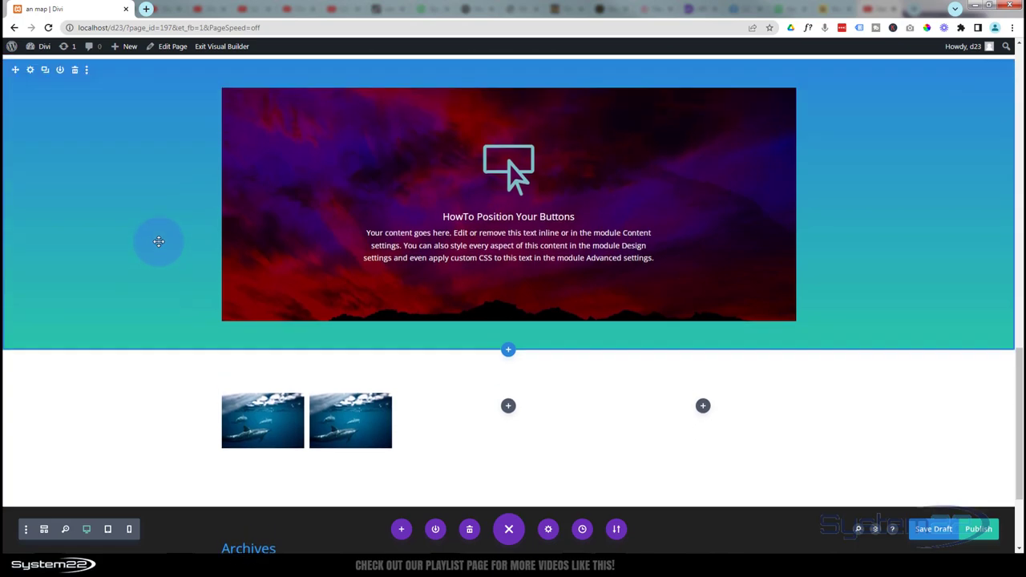
scroll(156, 241, down, 1)
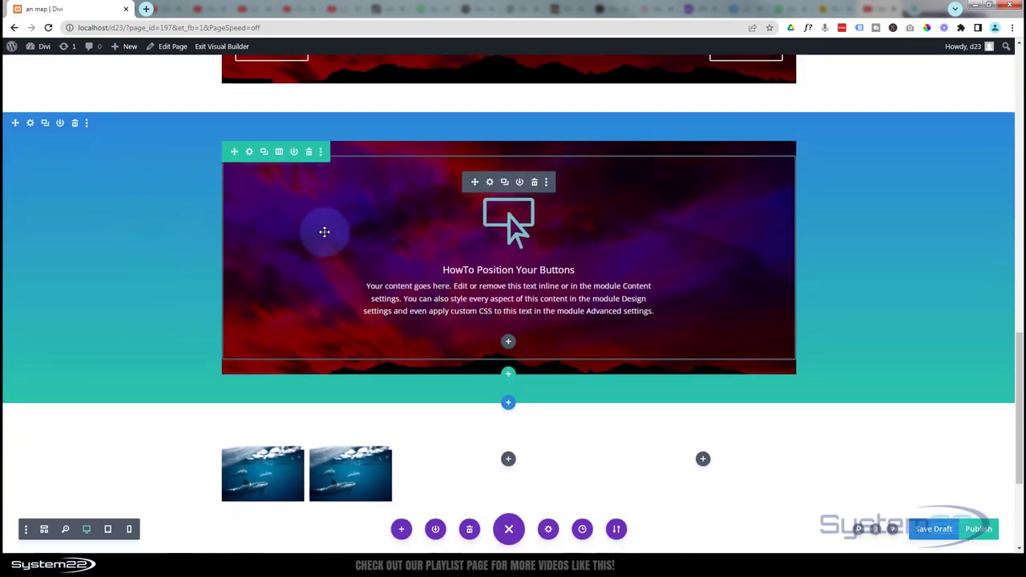
scroll(320, 249, down, 2)
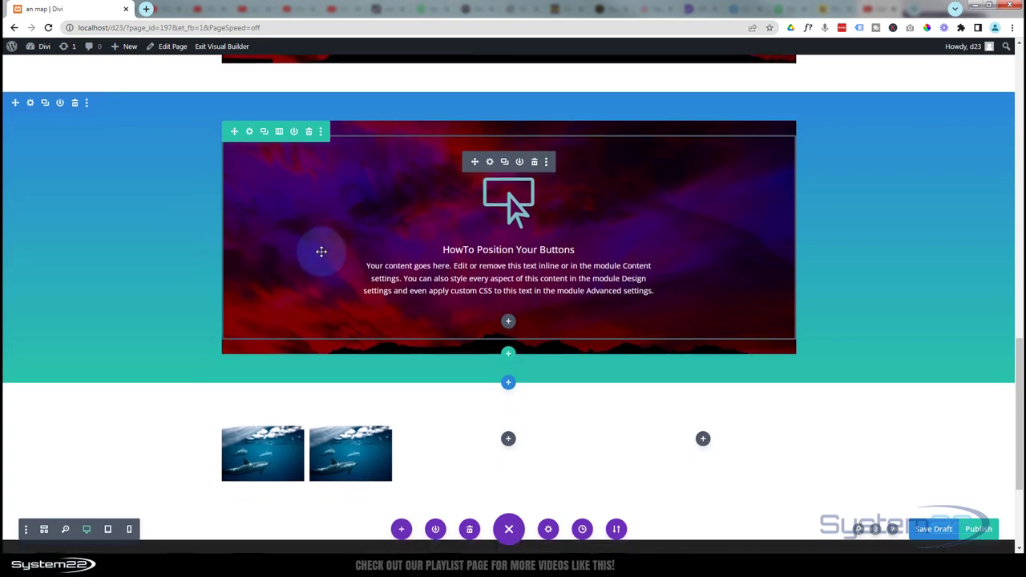
- Insert a one-column row holding a new Button module in the banner section
click(507, 321)
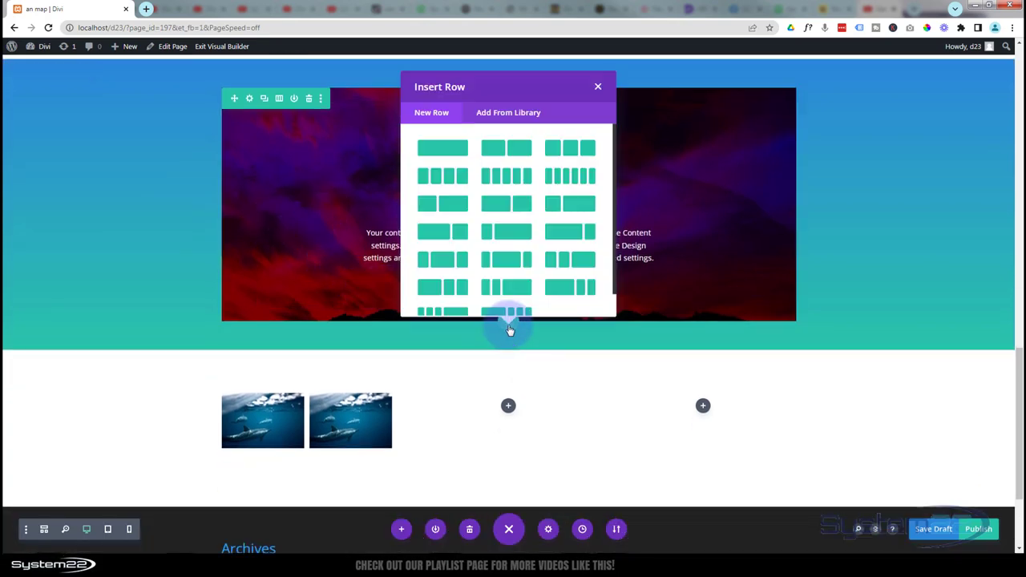
click(461, 150)
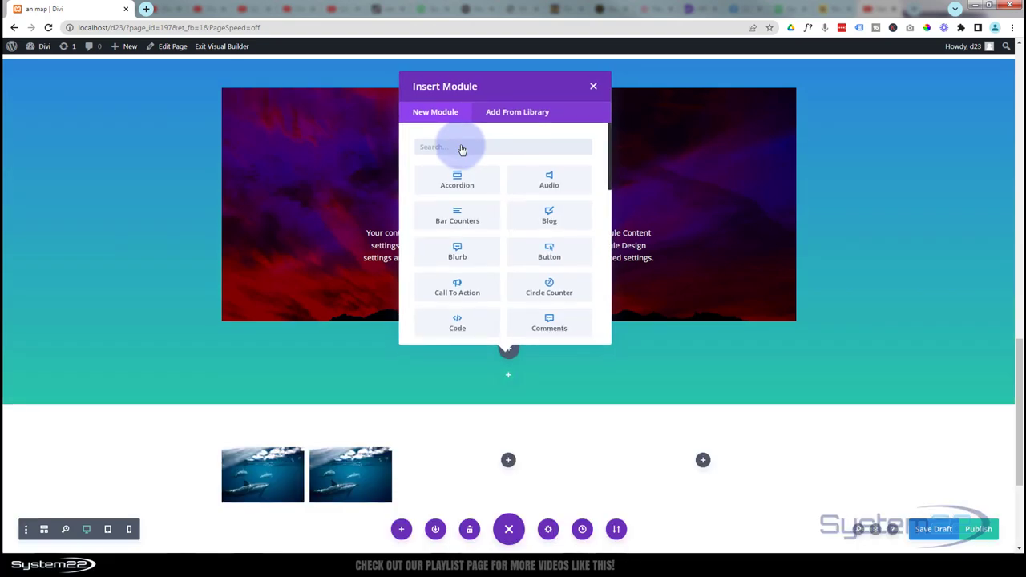
click(550, 255)
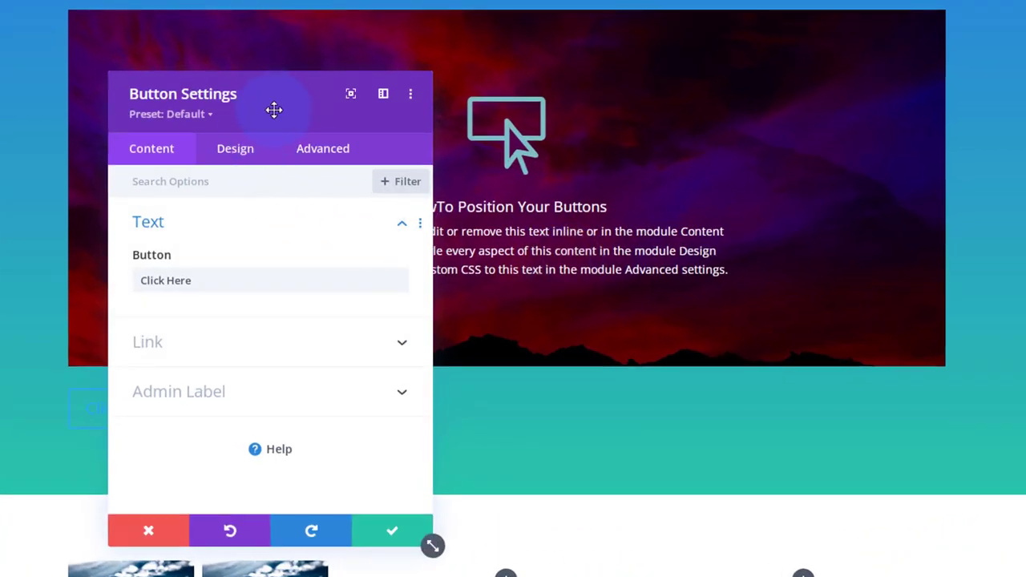
- Center the new button and give it 15px top and bottom margins
drag(276, 110, 887, 109)
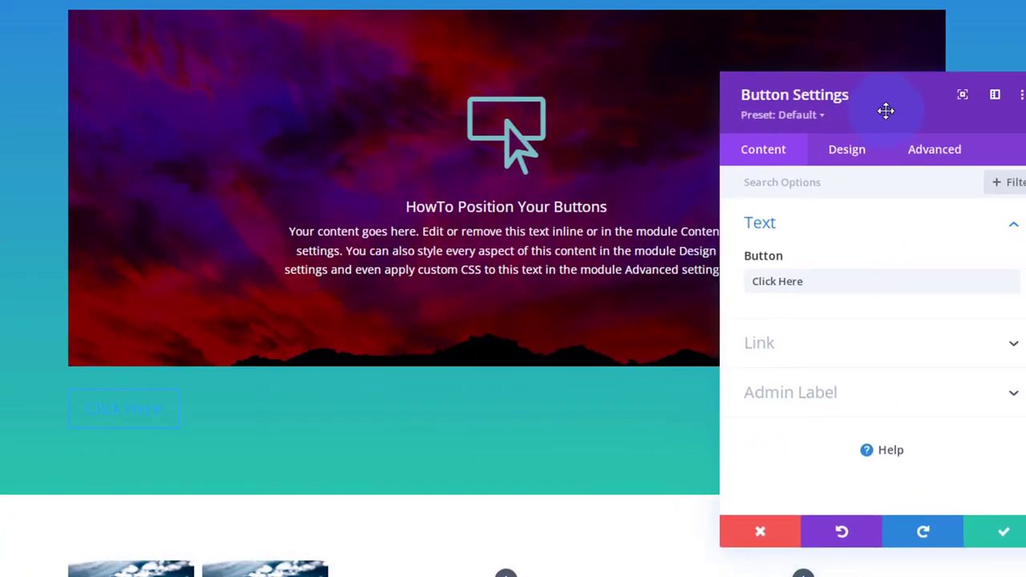
click(861, 154)
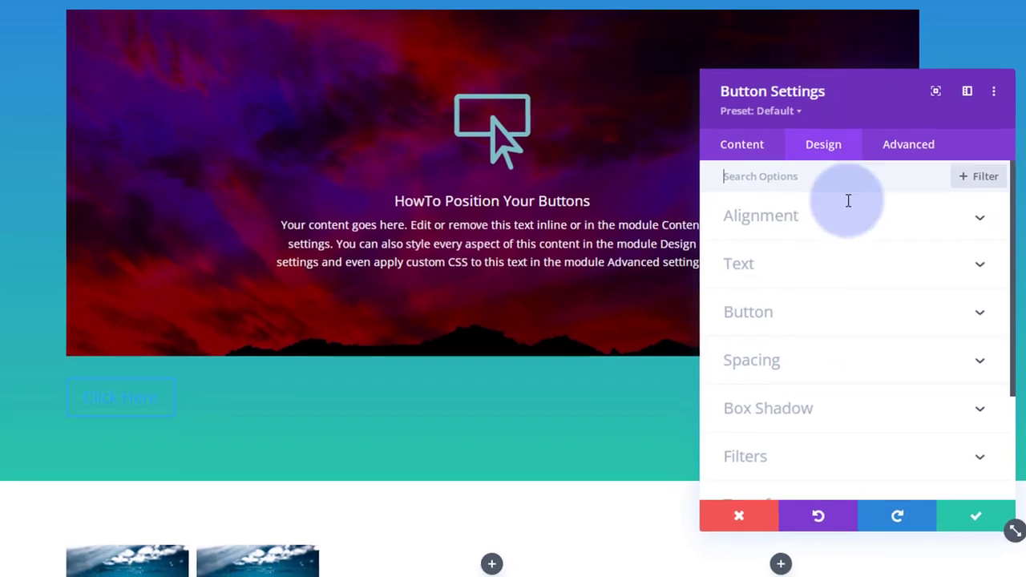
click(863, 229)
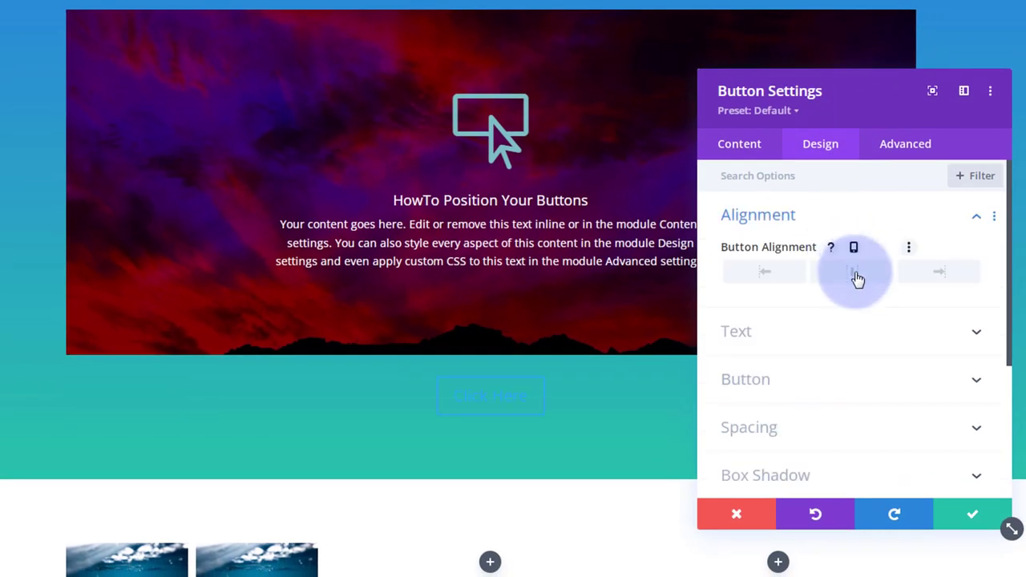
scroll(847, 327, down, 3)
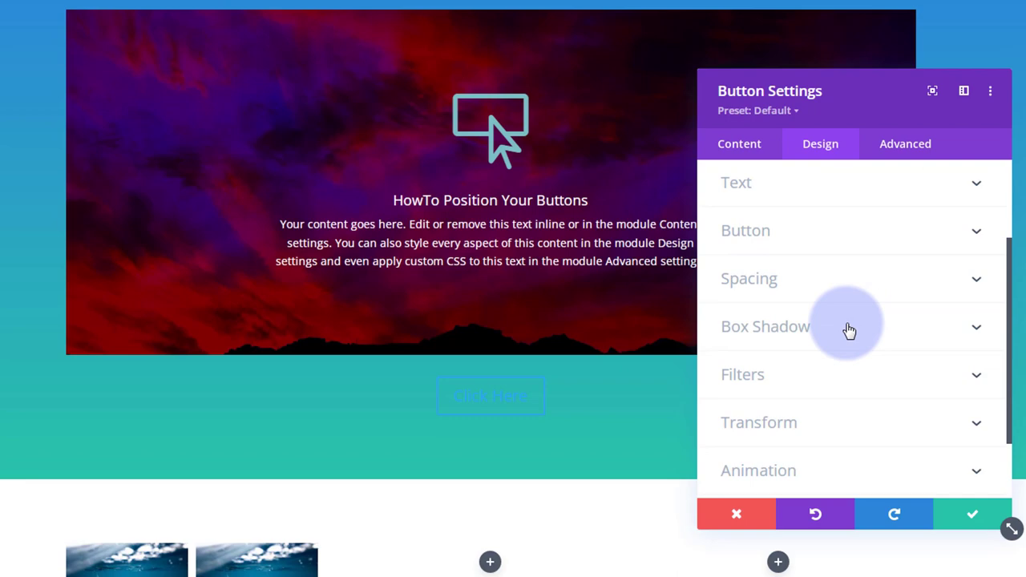
click(840, 286)
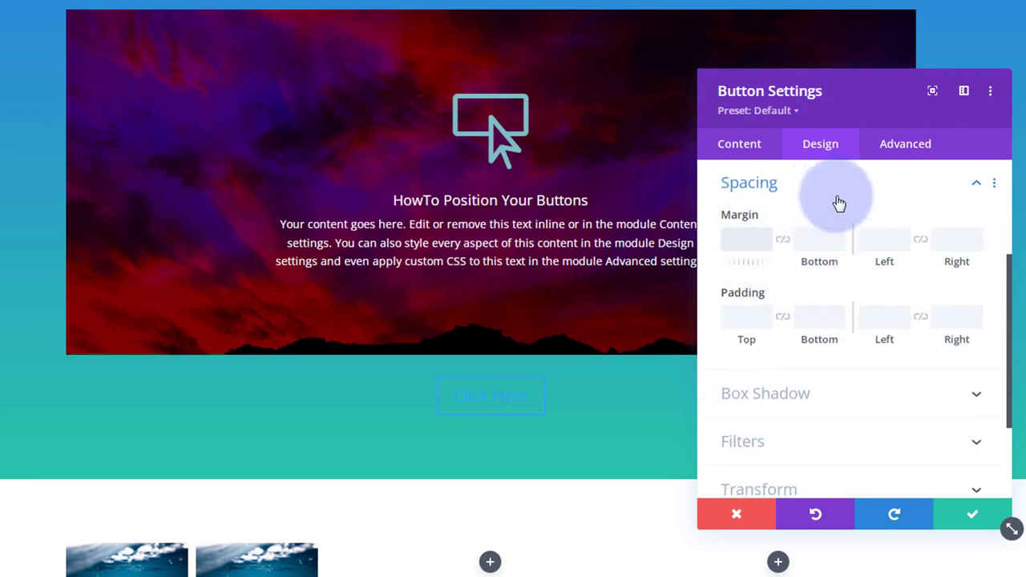
text(15px)
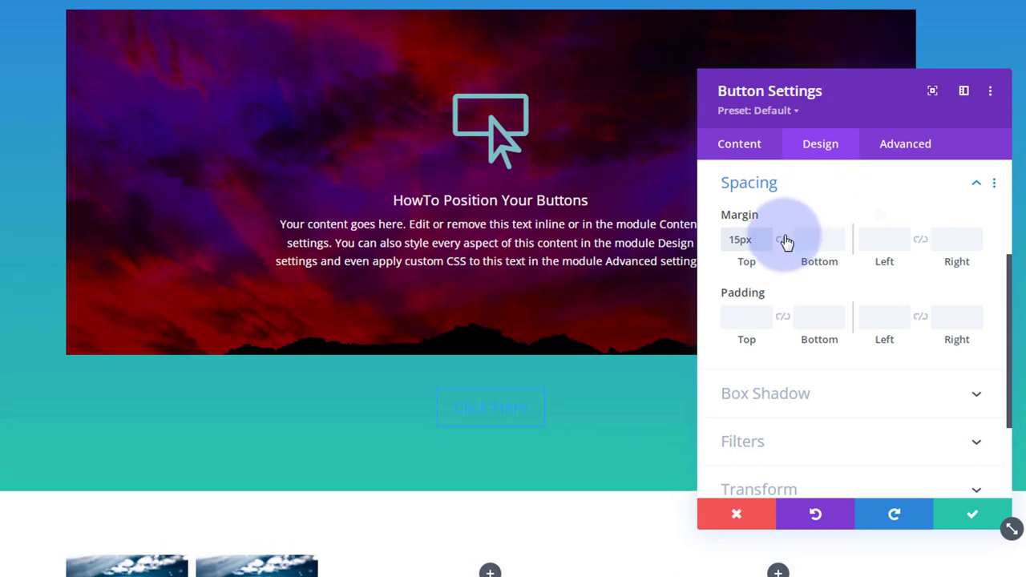
click(782, 242)
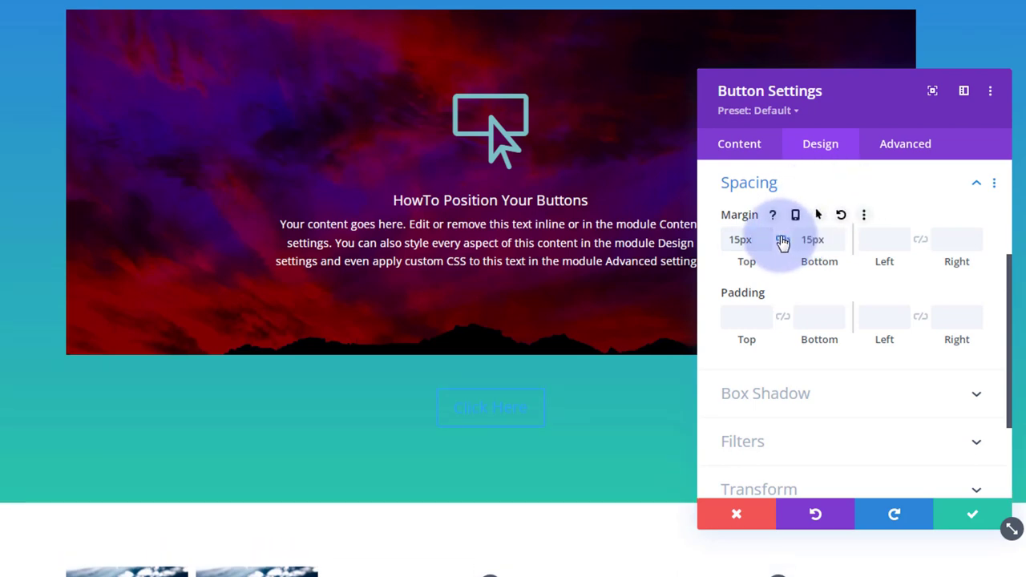
click(823, 312)
click(846, 198)
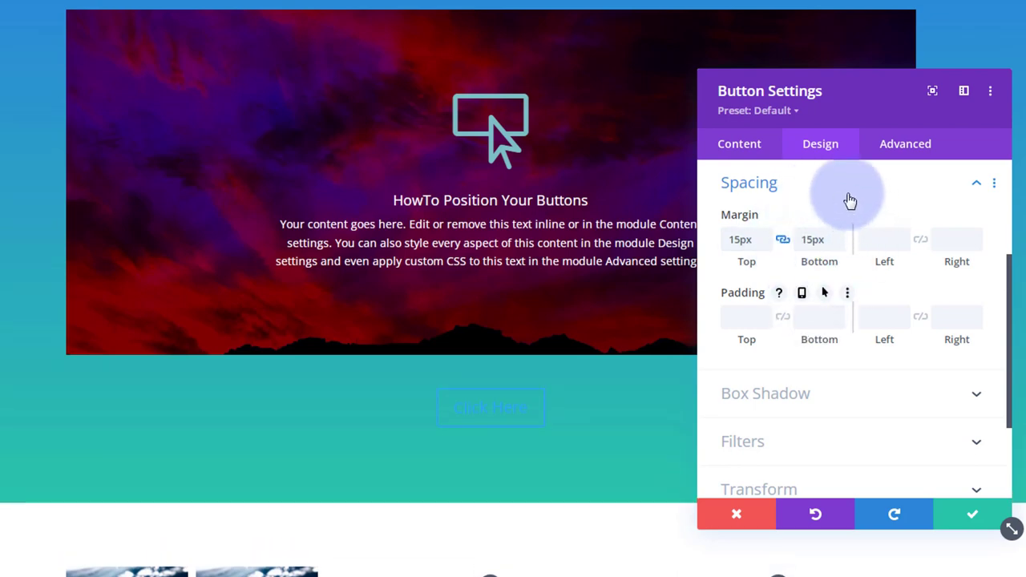
scroll(833, 210, up, 2)
- Set the button's text colour to Light and save its settings
click(833, 208)
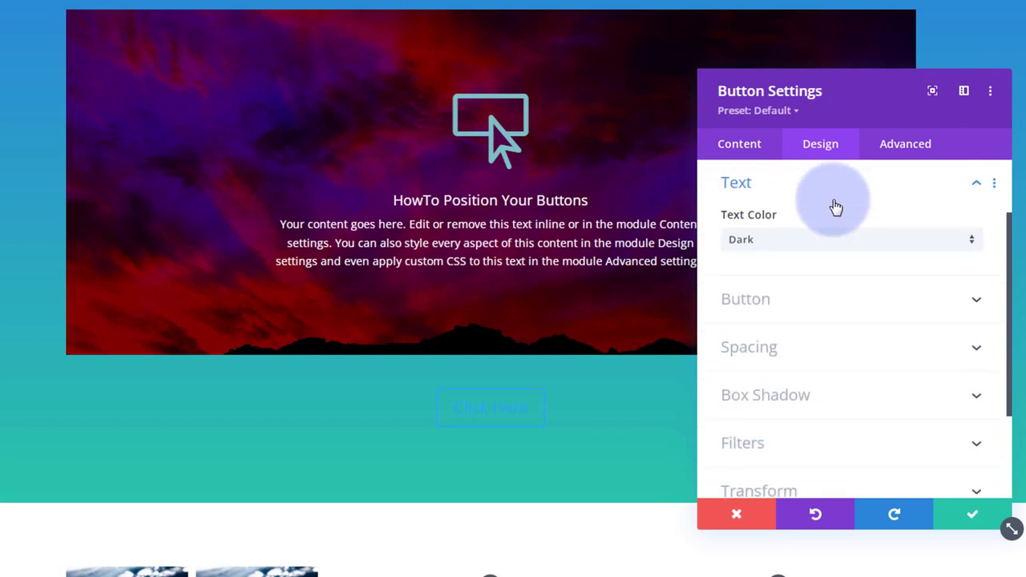
click(837, 240)
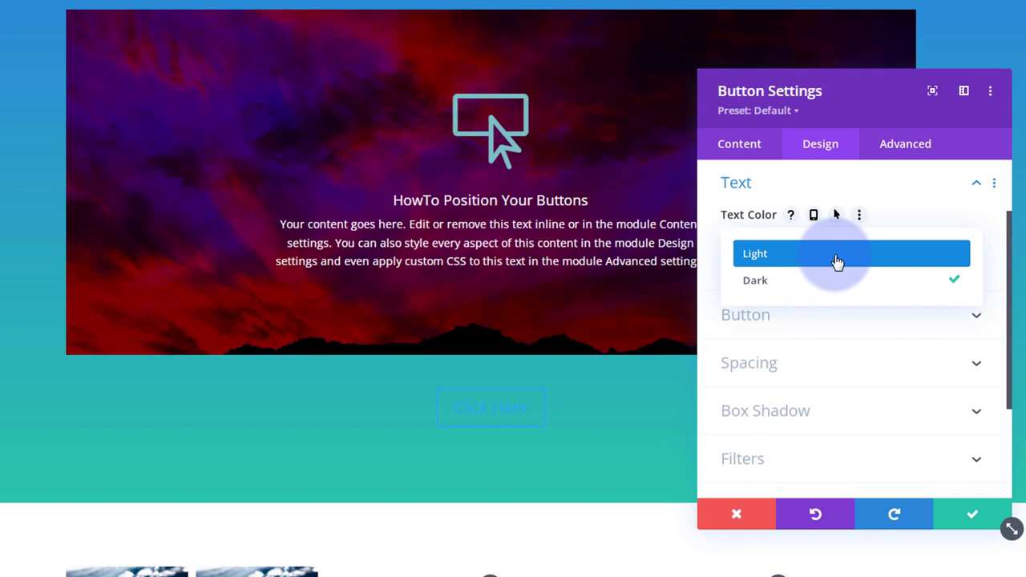
click(837, 255)
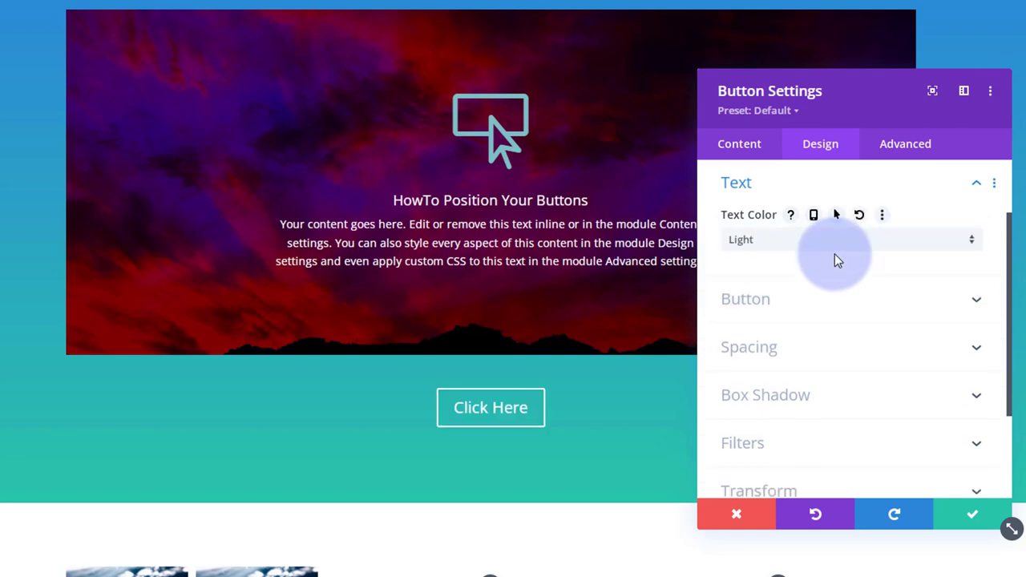
click(974, 516)
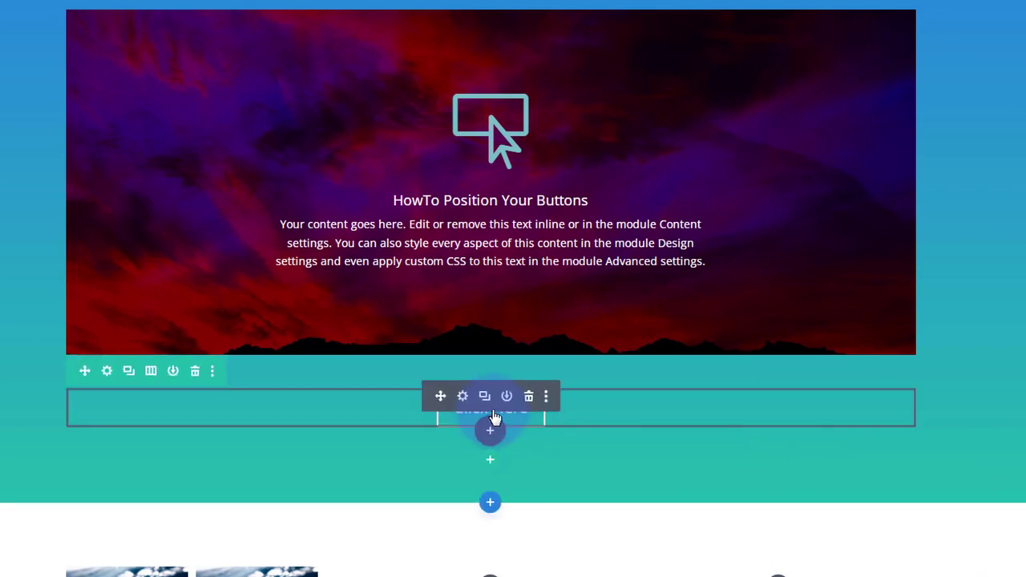
- Duplicate the Click Here button twice and set the button row's background to black
click(485, 396)
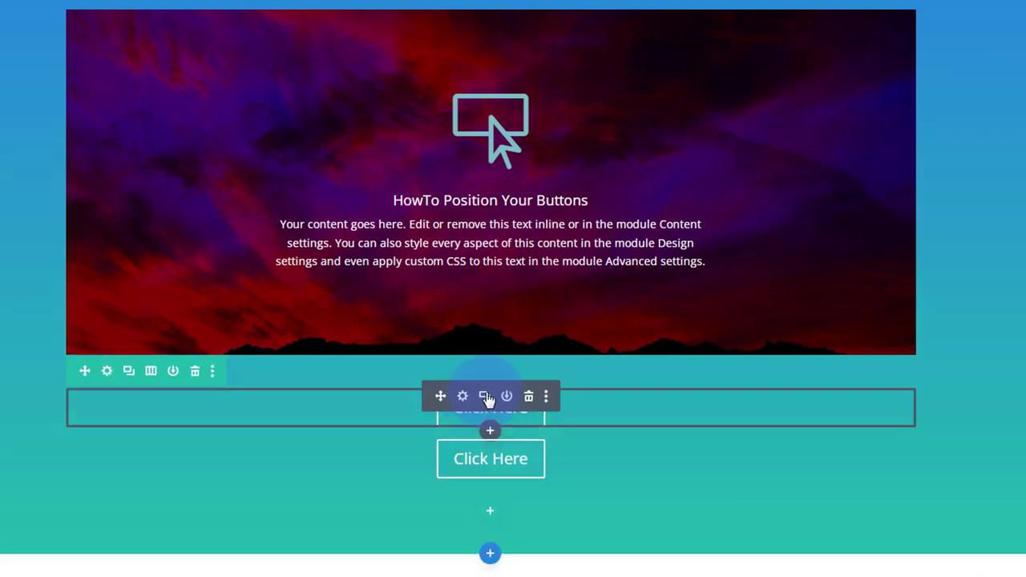
click(485, 397)
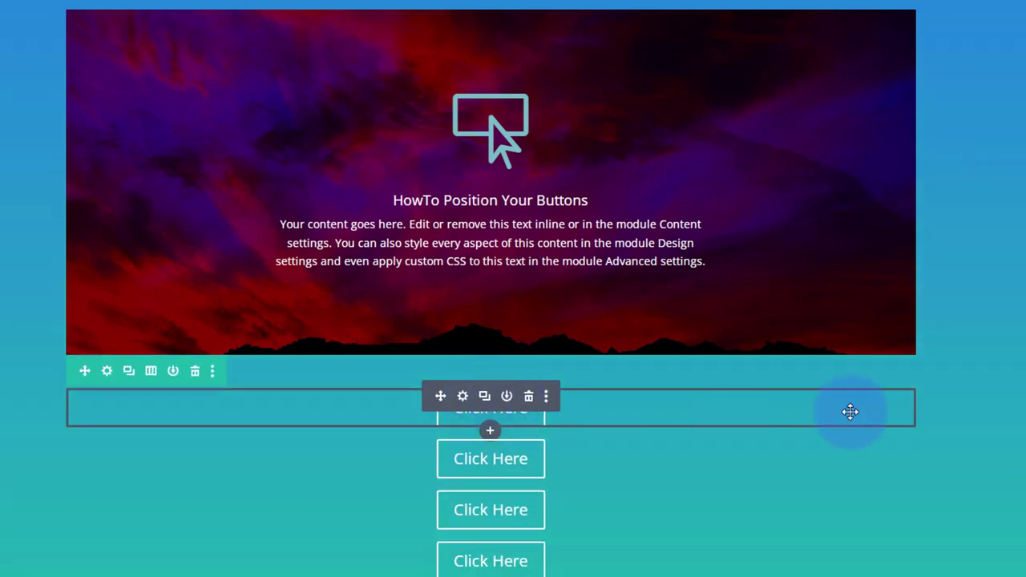
click(107, 372)
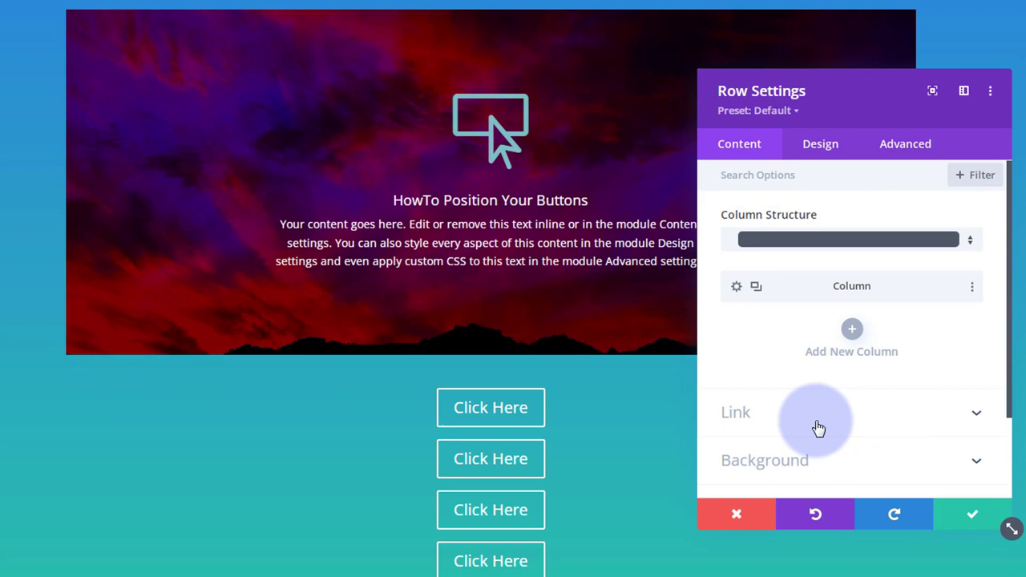
scroll(809, 401, down, 1)
click(806, 394)
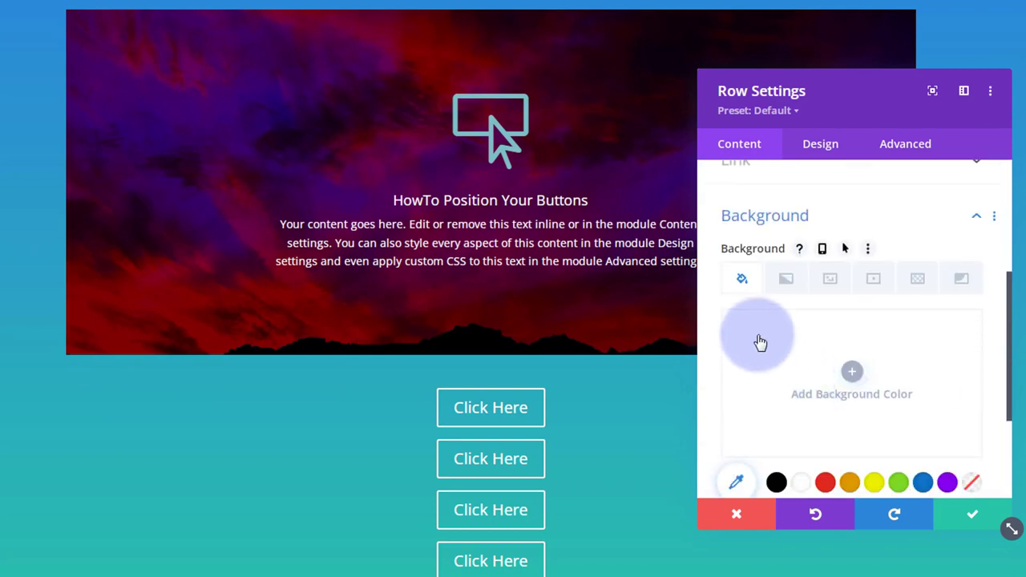
click(777, 482)
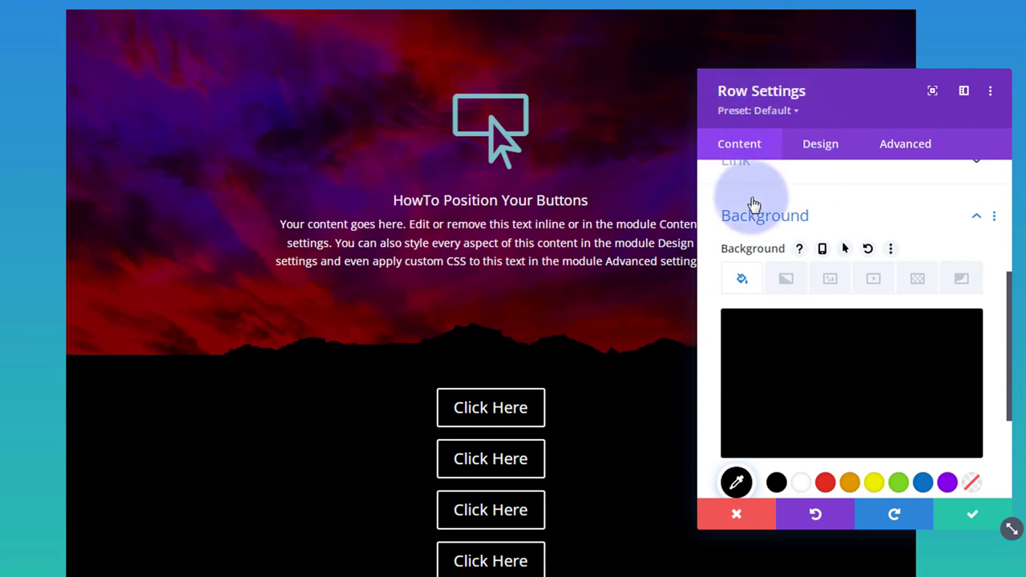
scroll(756, 206, up, 5)
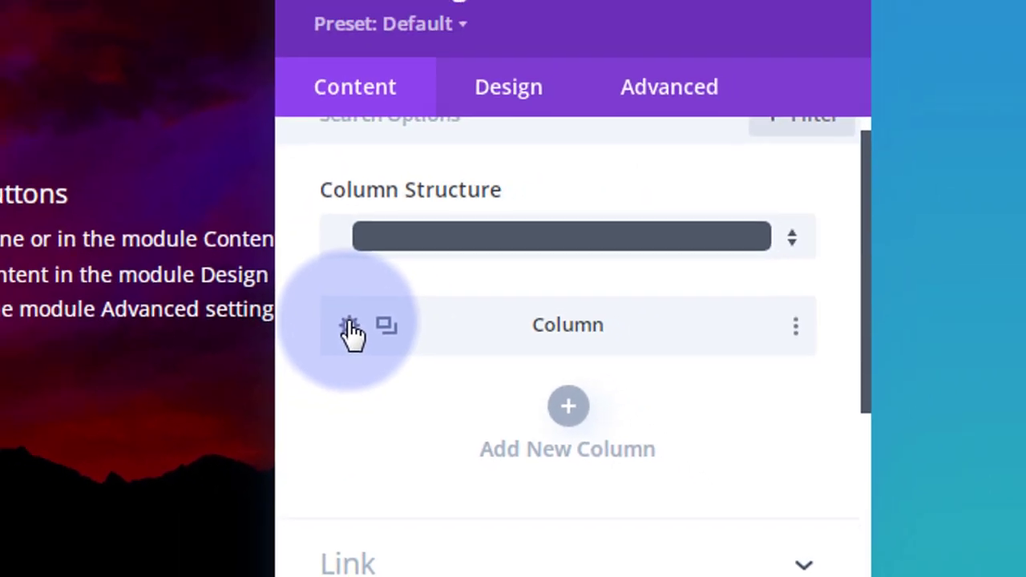
- Enter display:flex;justify-content:space-around; as the button column's Main Element custom CSS
click(351, 326)
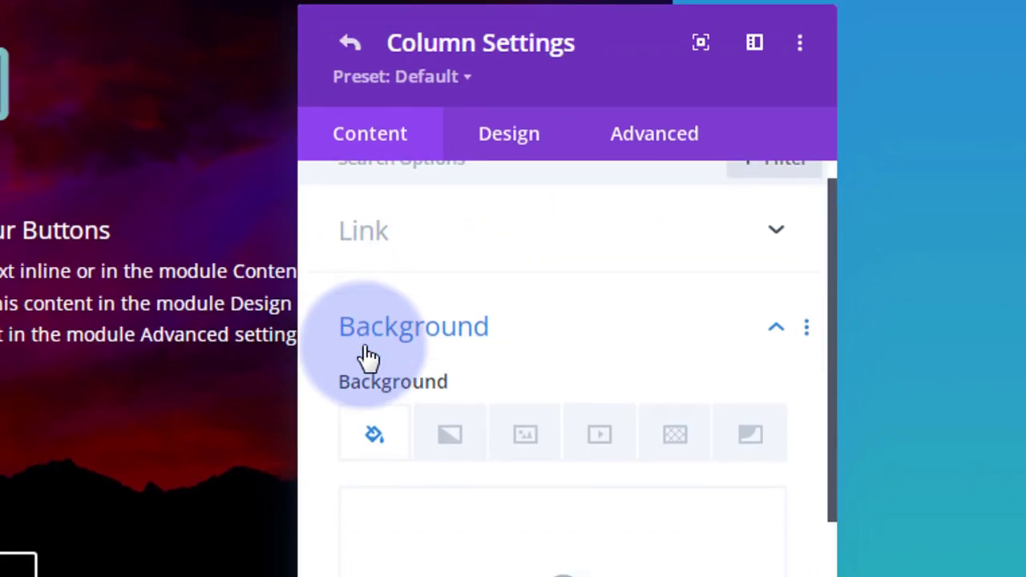
click(641, 152)
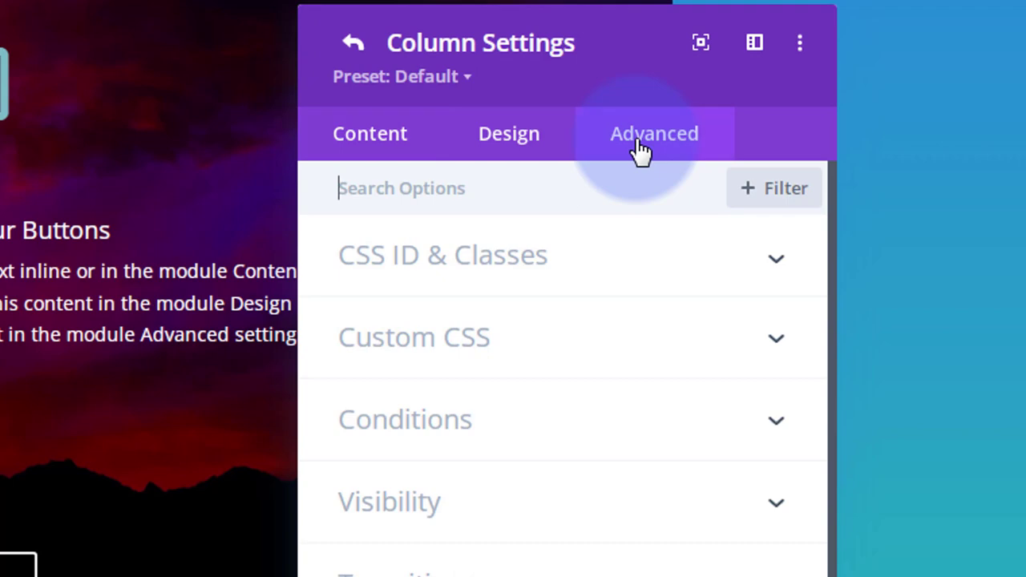
click(538, 353)
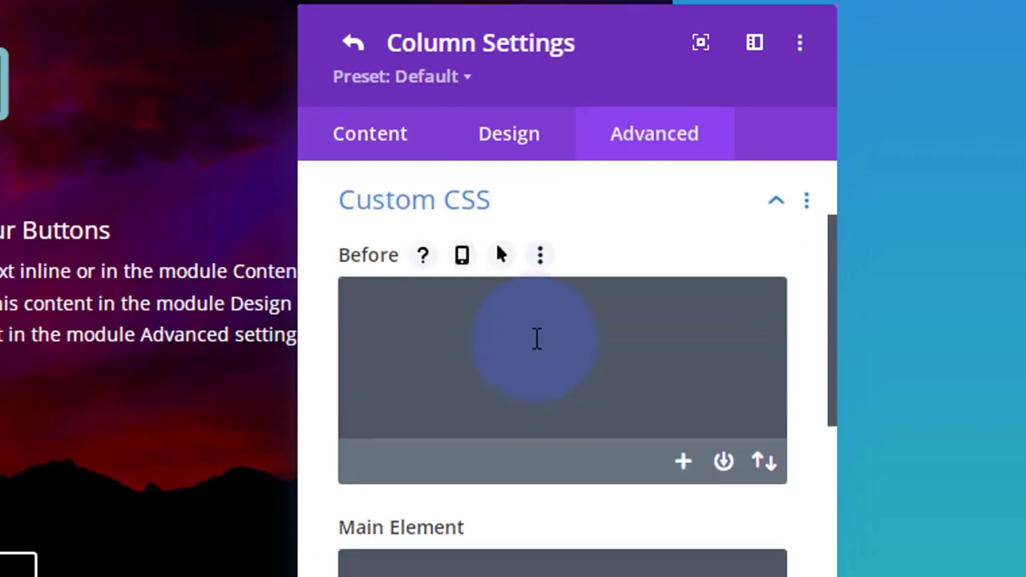
scroll(536, 338, down, 2)
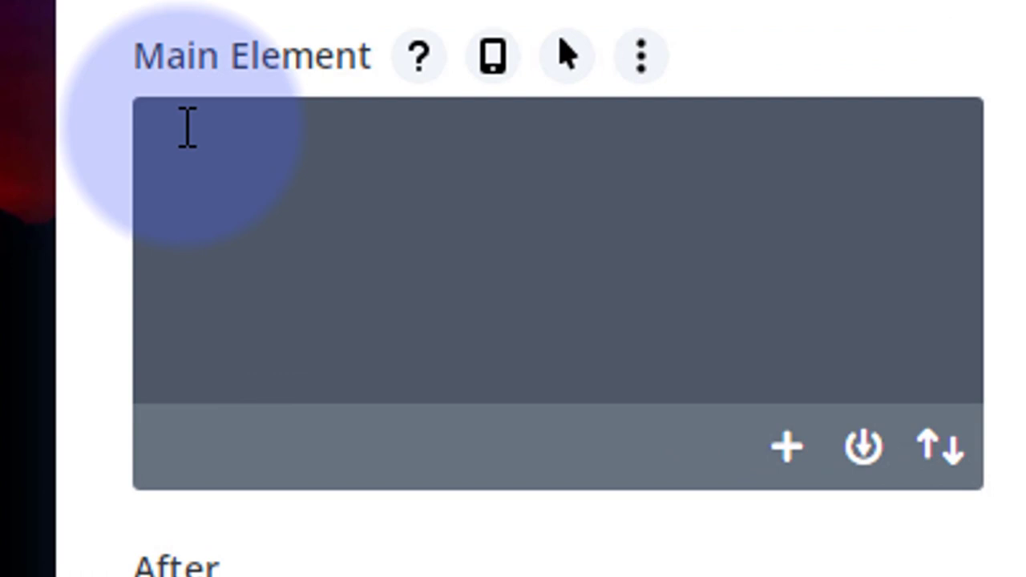
click(188, 140)
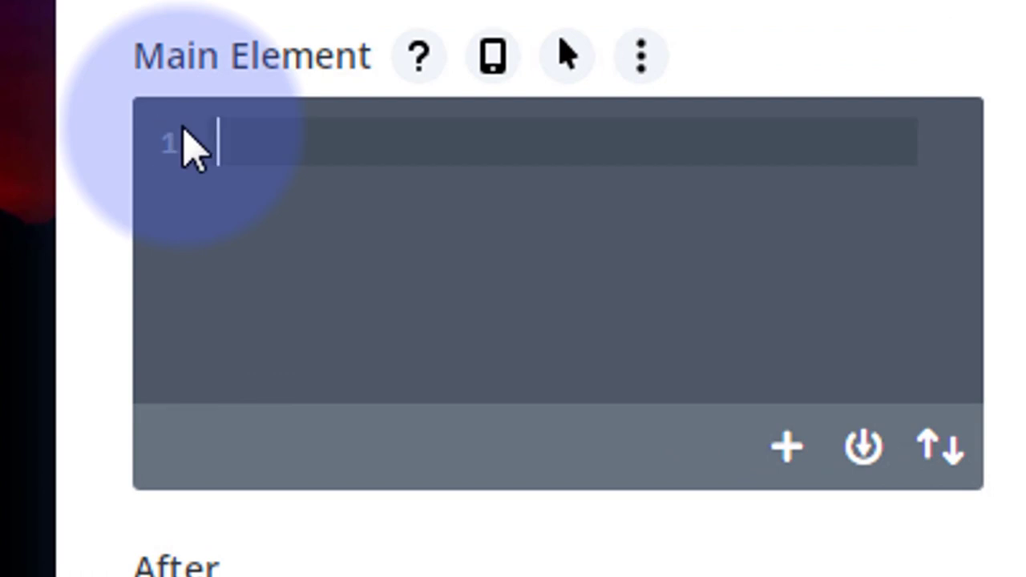
text(display)
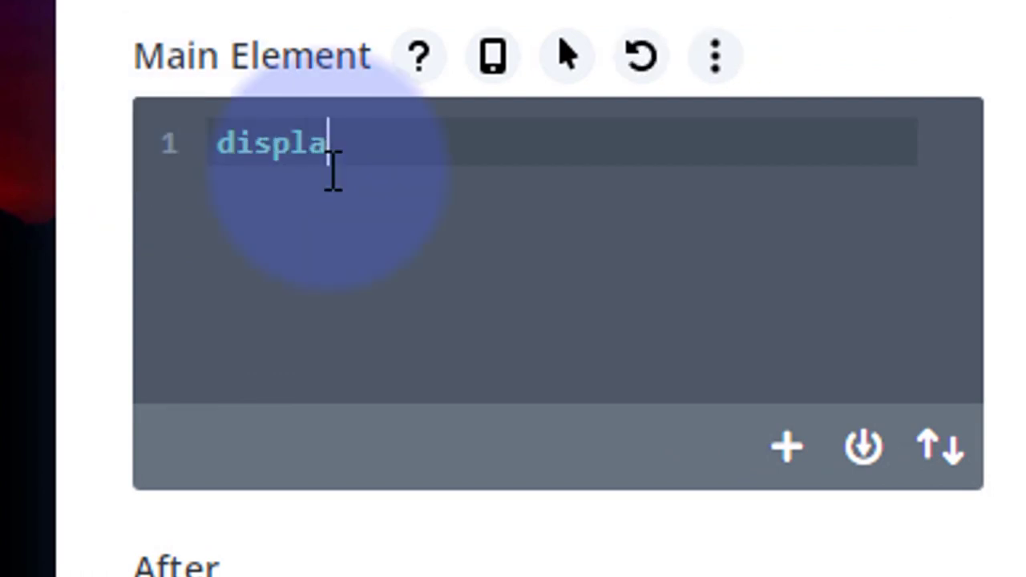
text(:flex;justify-co)
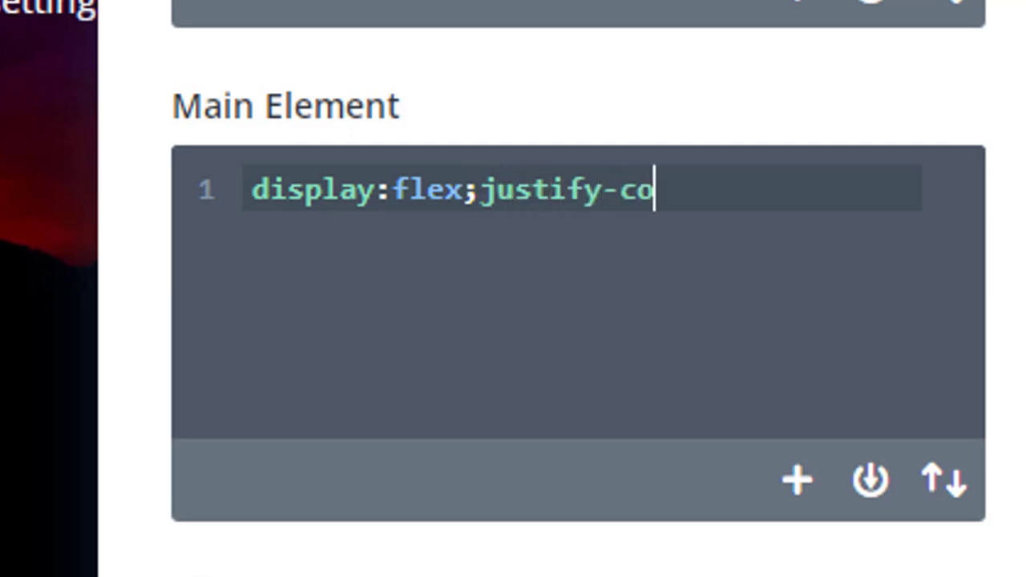
text(nt:spa)
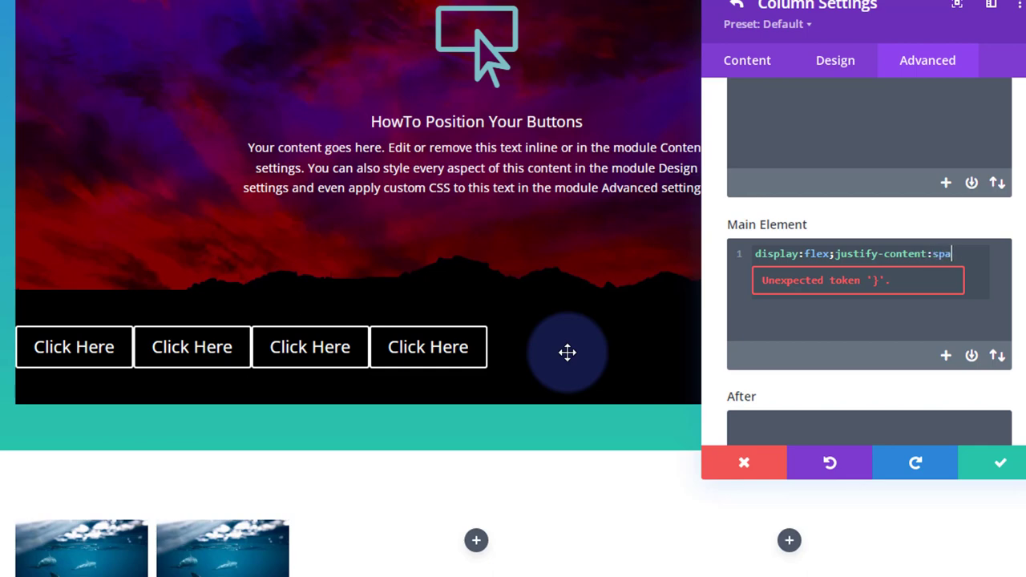
text(ce-around;)
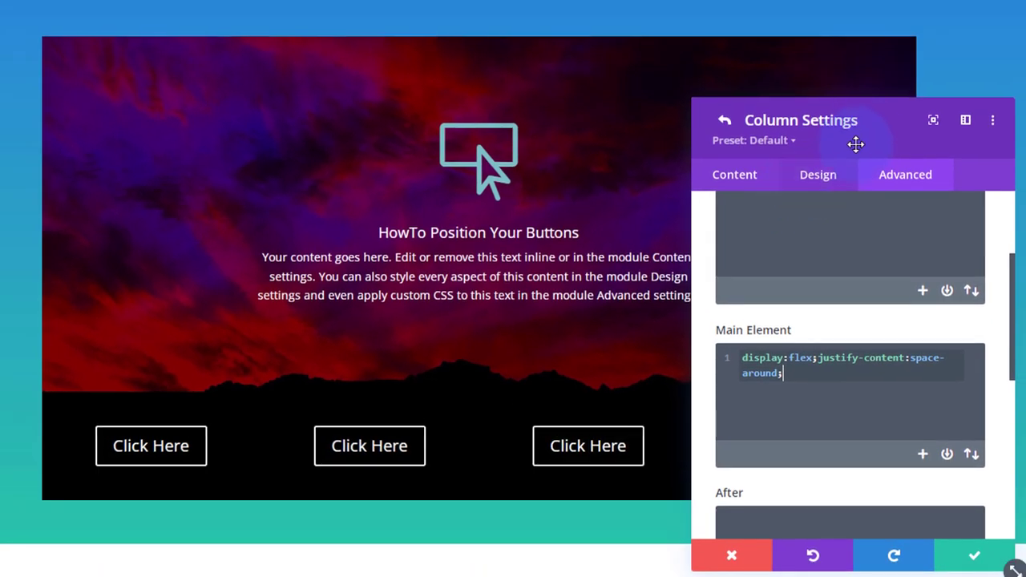
drag(790, 142, 49, 114)
- Save the column and row settings, then preview the button banner at tablet and 400px phone width
click(159, 536)
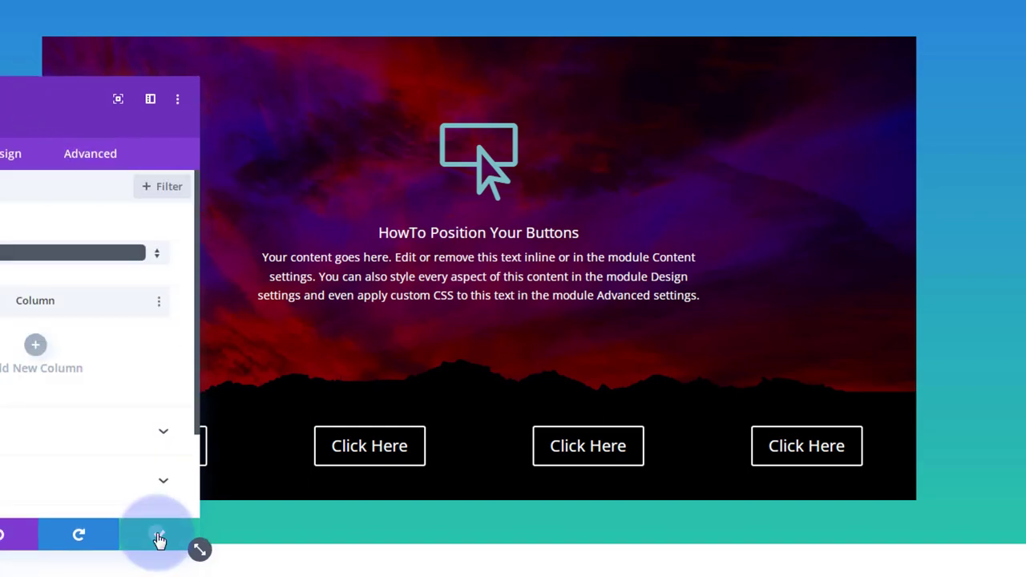
click(159, 536)
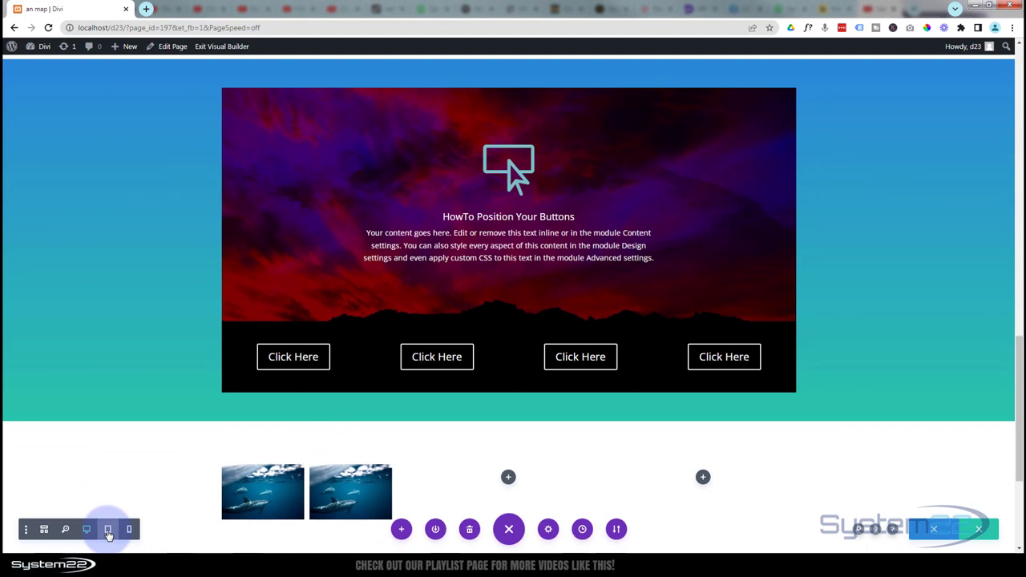
click(108, 530)
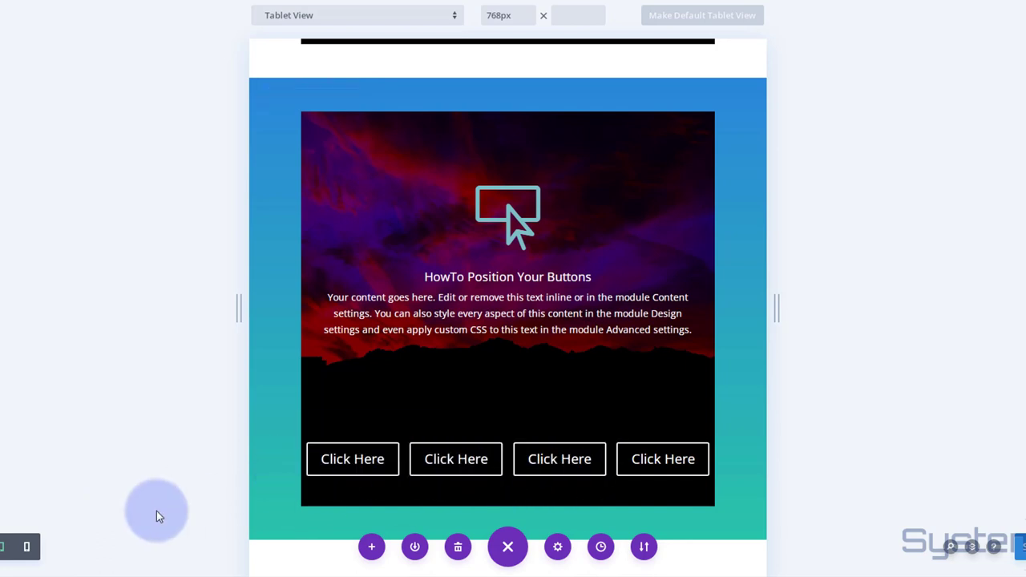
click(28, 552)
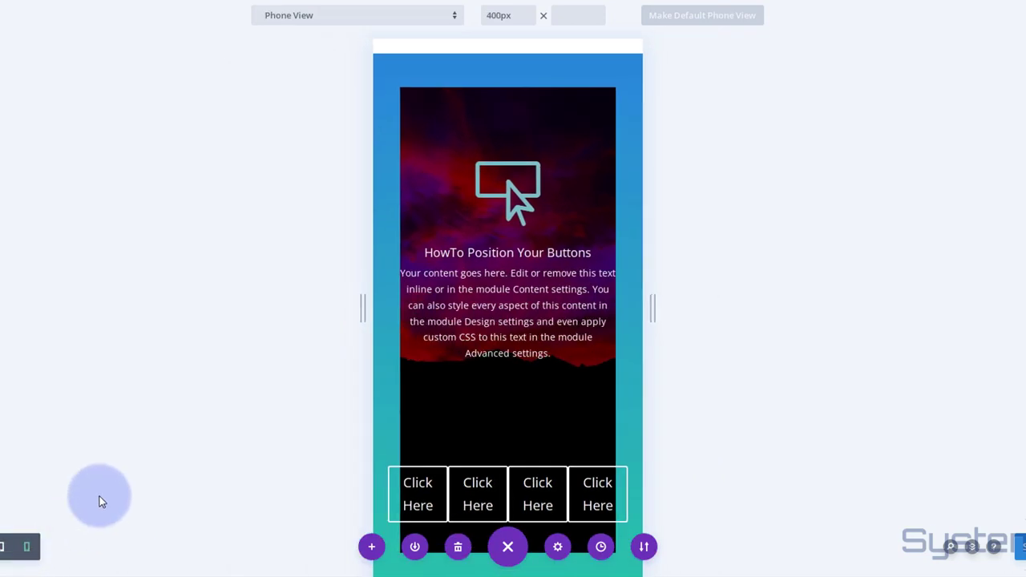
scroll(288, 303, down, 3)
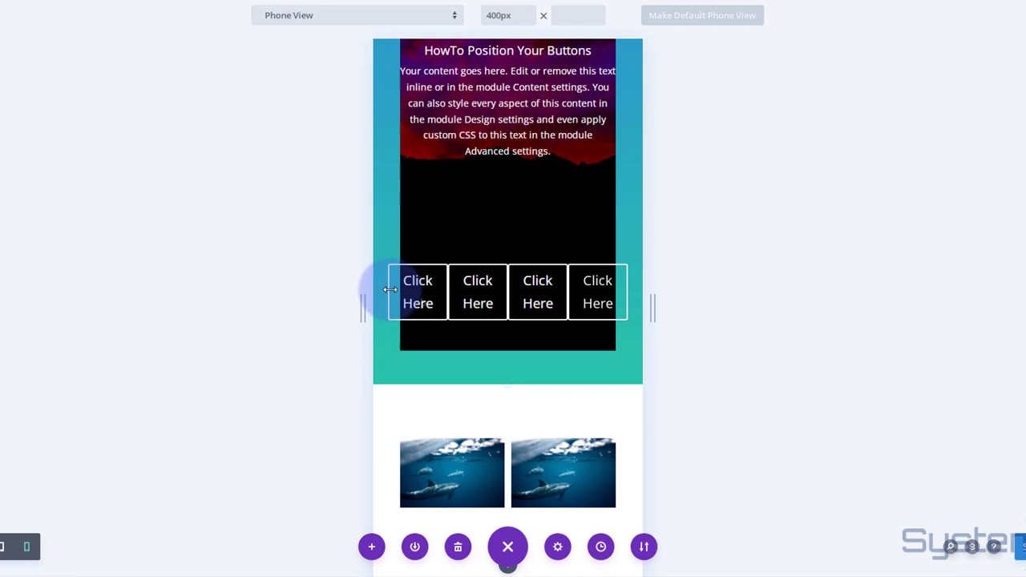
drag(503, 299, 469, 315)
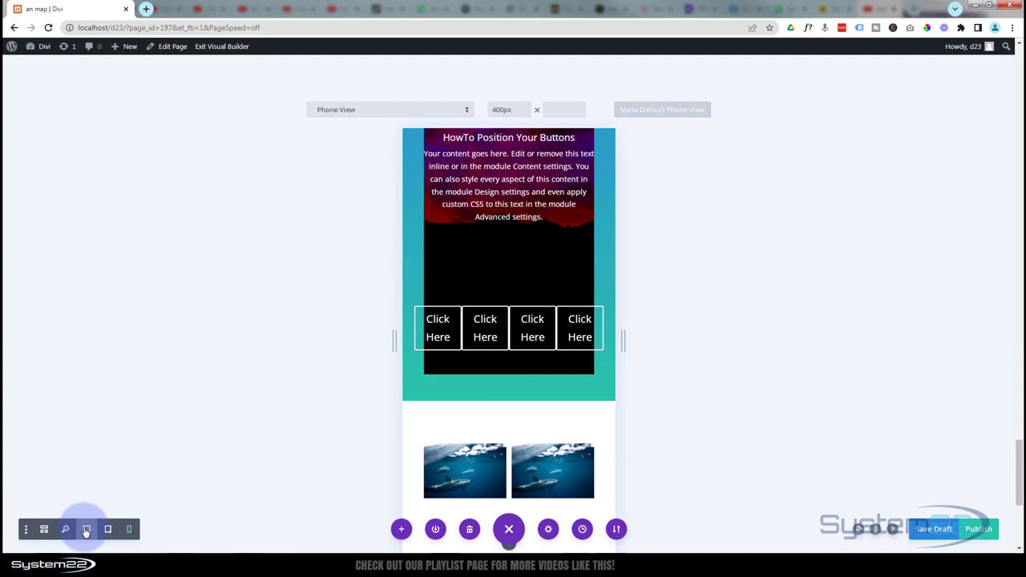
- Return to desktop preview and open the button column's advanced Custom CSS settings
click(86, 530)
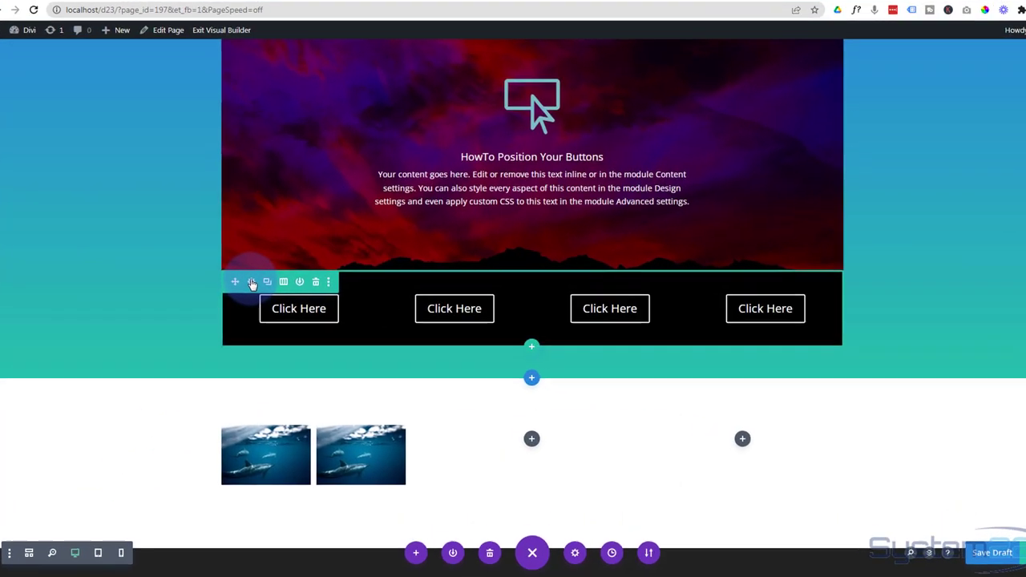
click(249, 279)
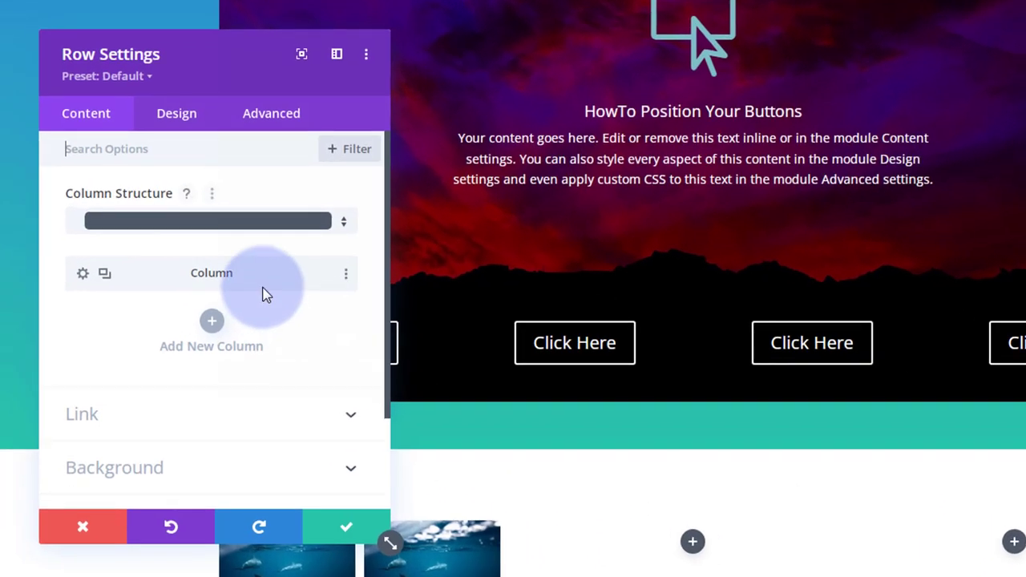
click(73, 280)
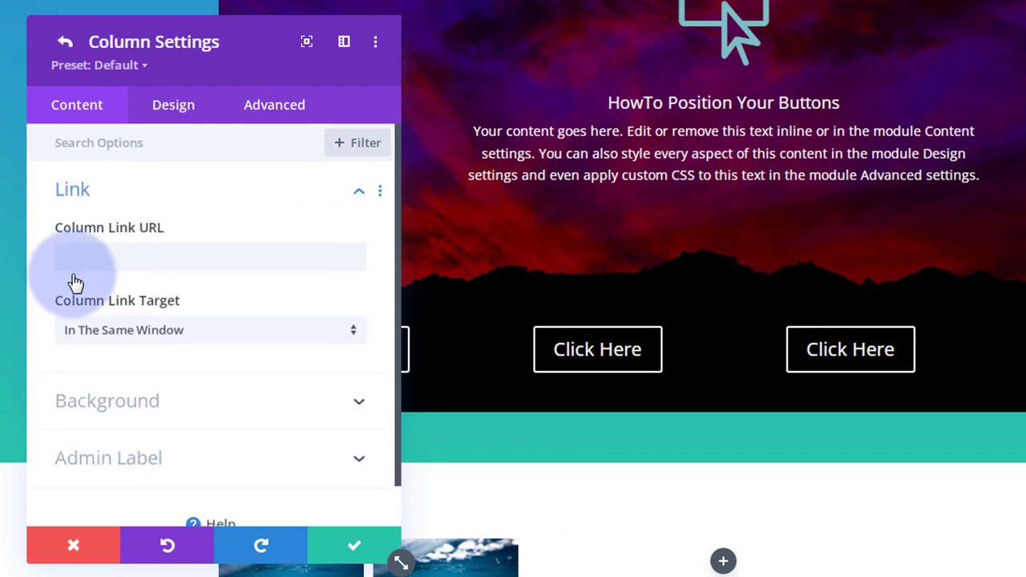
click(283, 113)
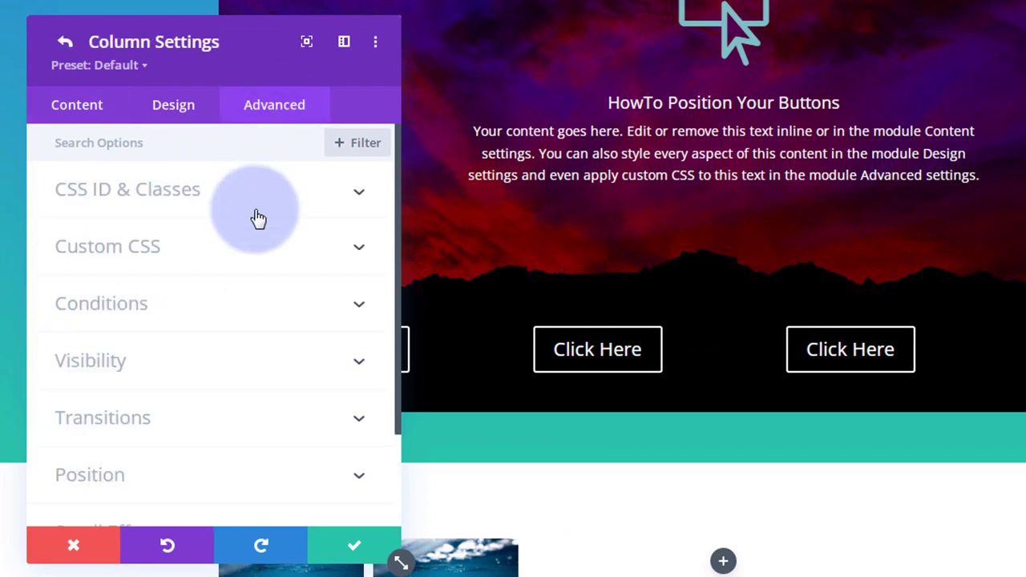
click(225, 248)
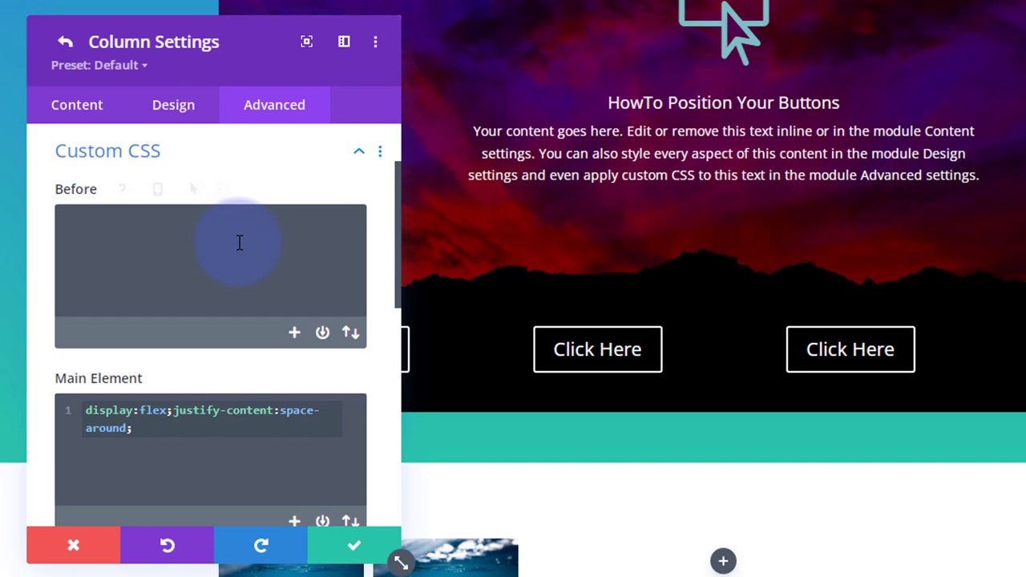
scroll(238, 243, down, 2)
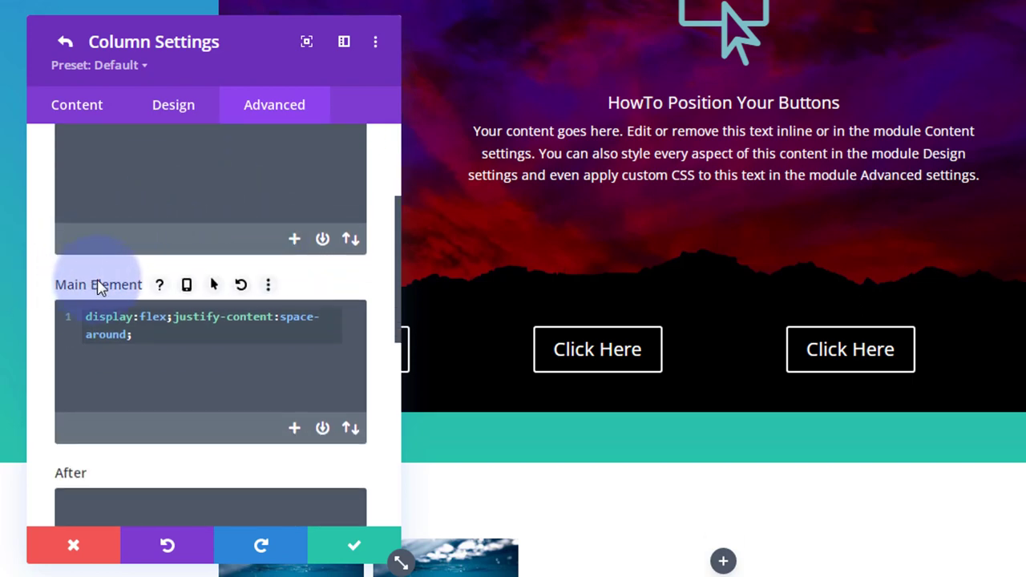
- Enable per-device Main Element CSS and set the phone value to display:block;
click(187, 286)
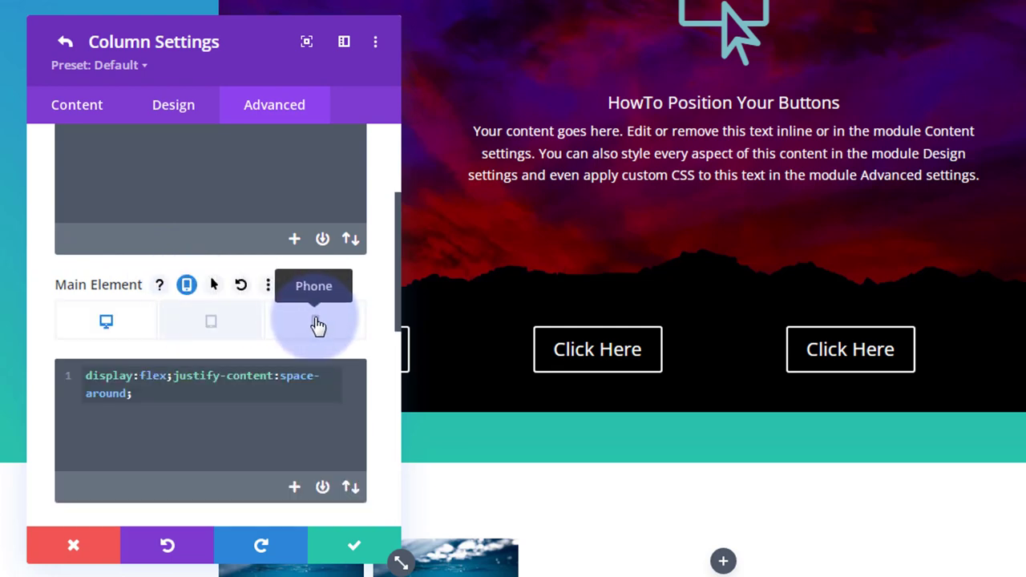
click(318, 324)
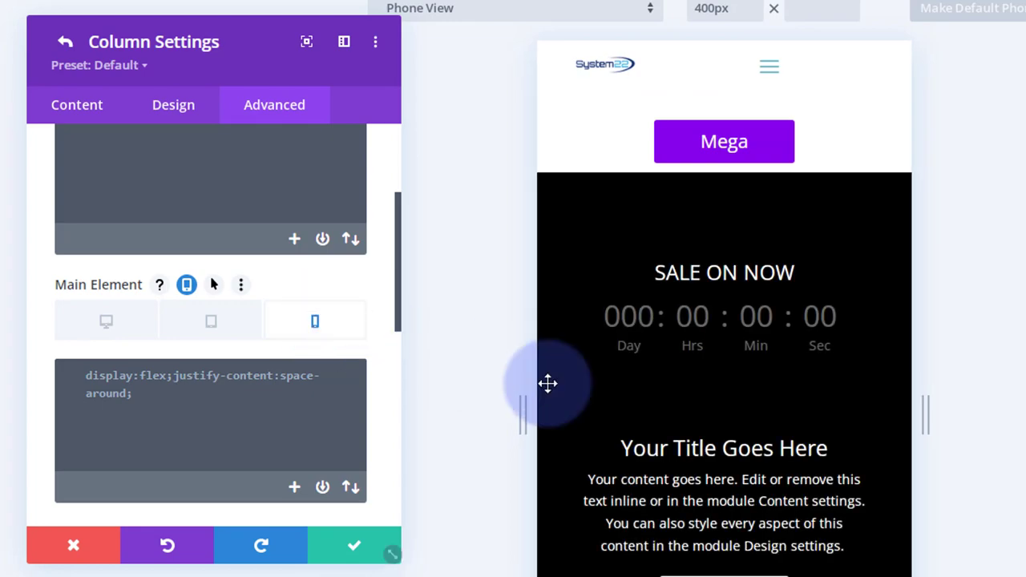
scroll(614, 405, down, 20)
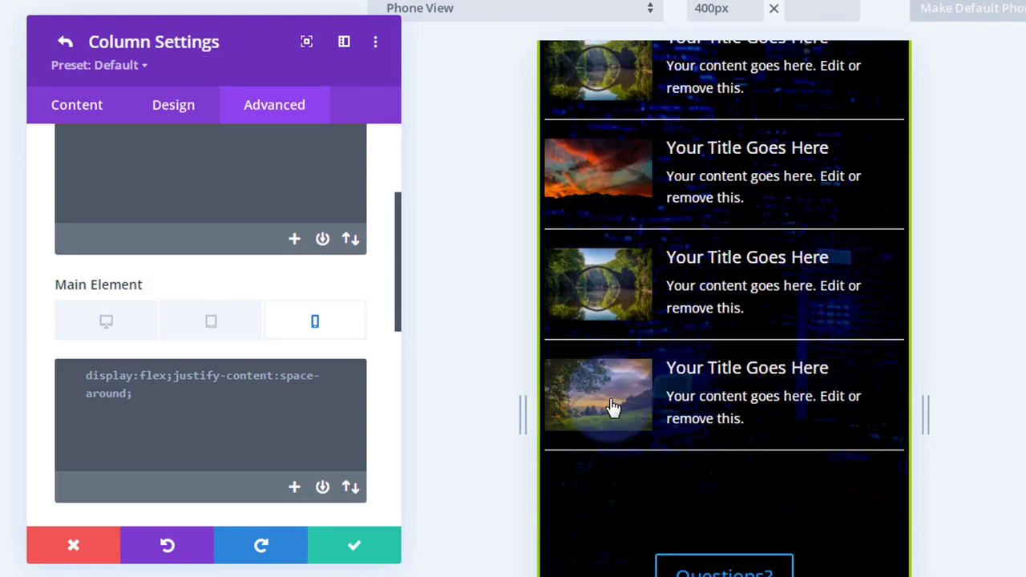
scroll(611, 404, down, 15)
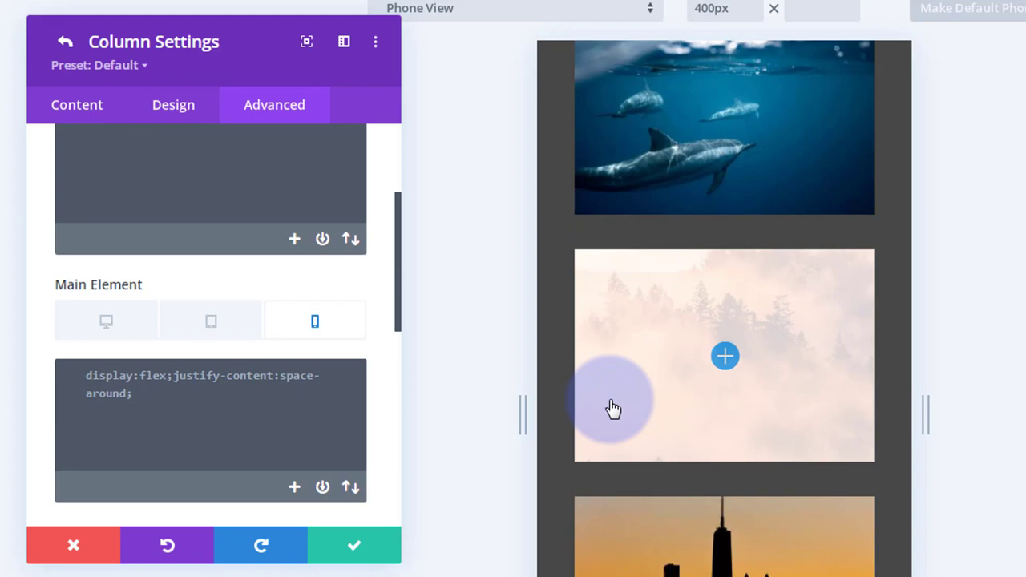
scroll(611, 405, down, 10)
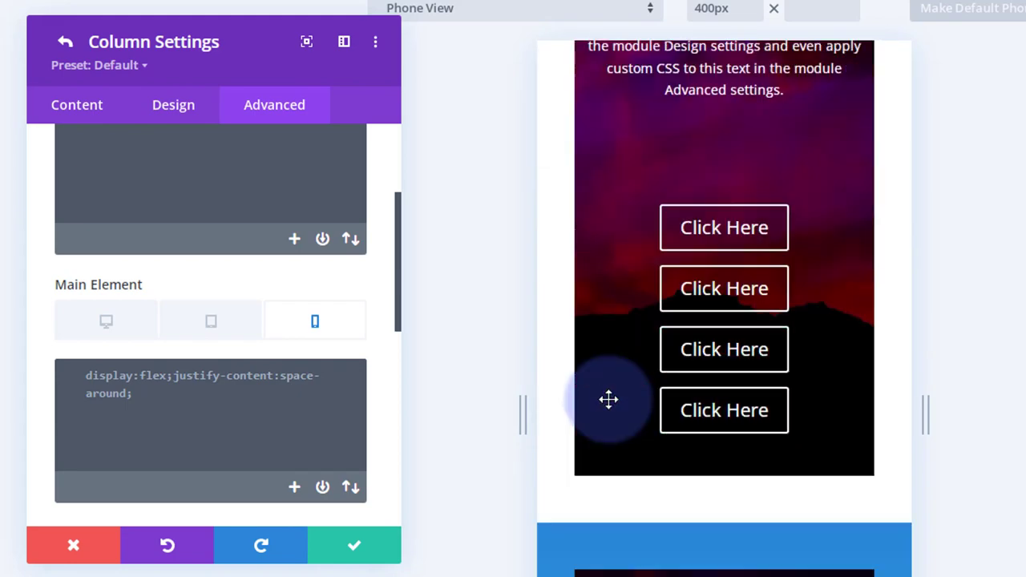
scroll(609, 399, up, 4)
scroll(606, 398, down, 3)
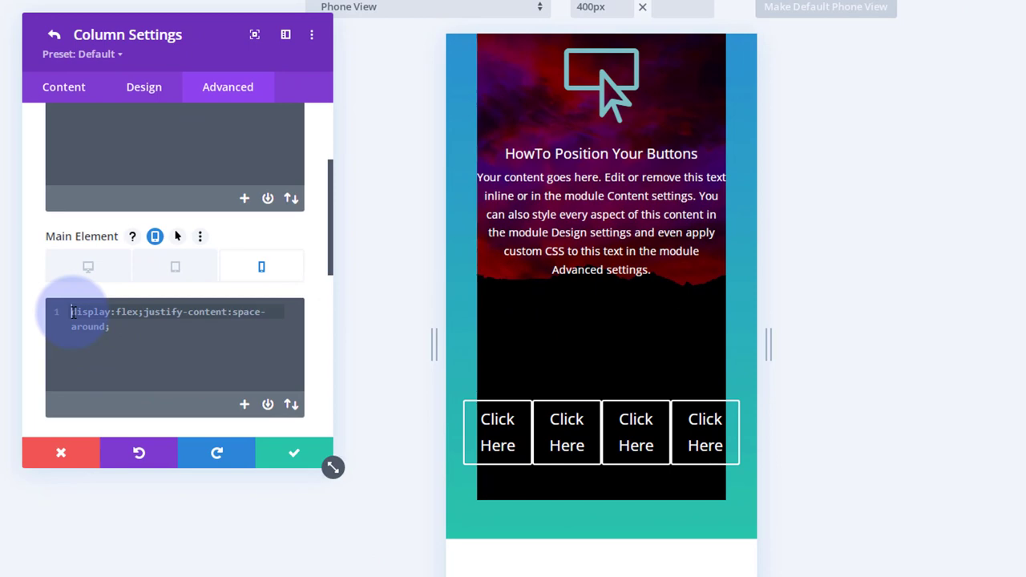
text(splay:block;)
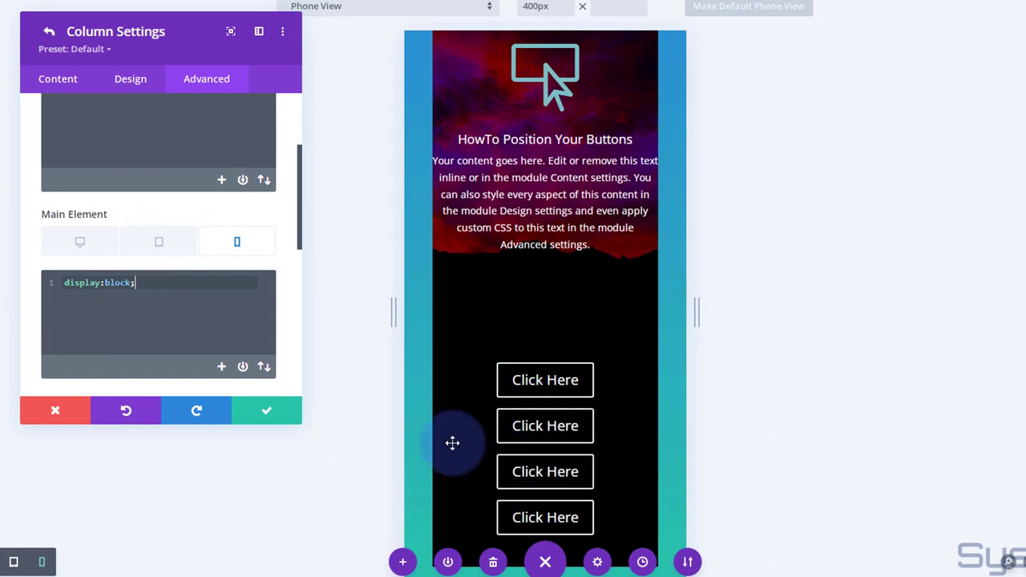
click(269, 413)
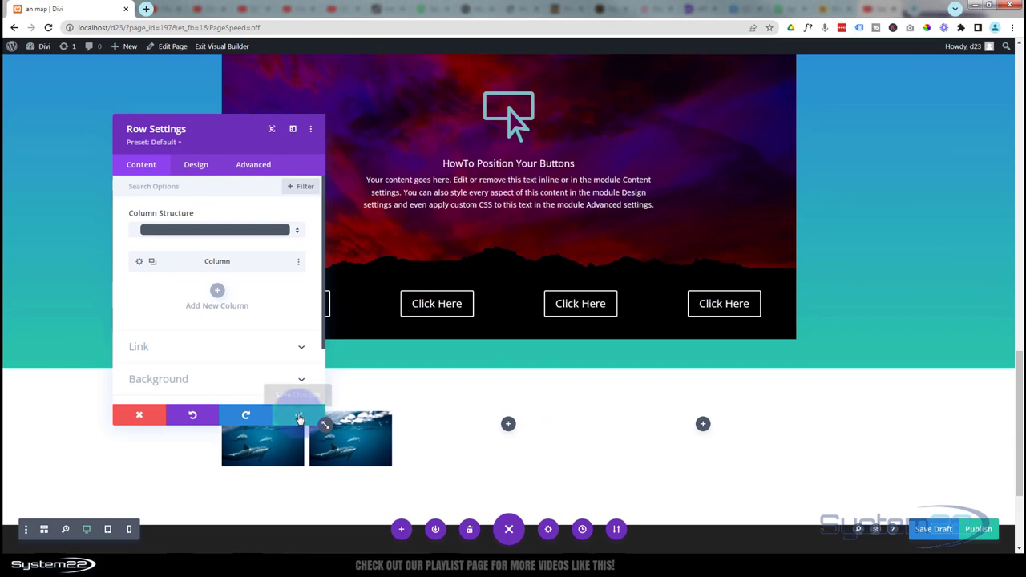
- Save the row settings, exit the Visual Builder, and preview the live page at iPad Air size (820 × 1180)
click(299, 416)
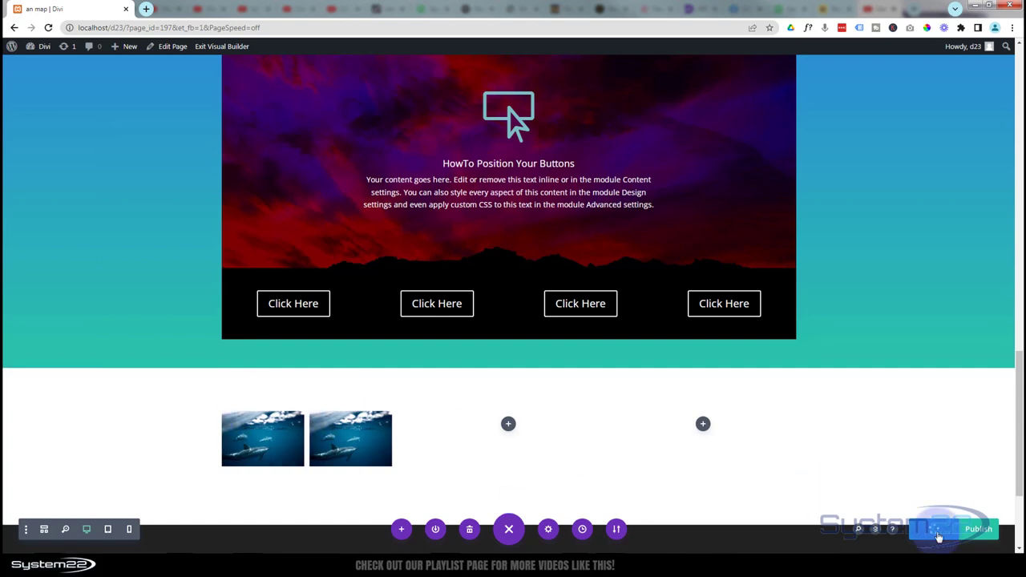
click(223, 48)
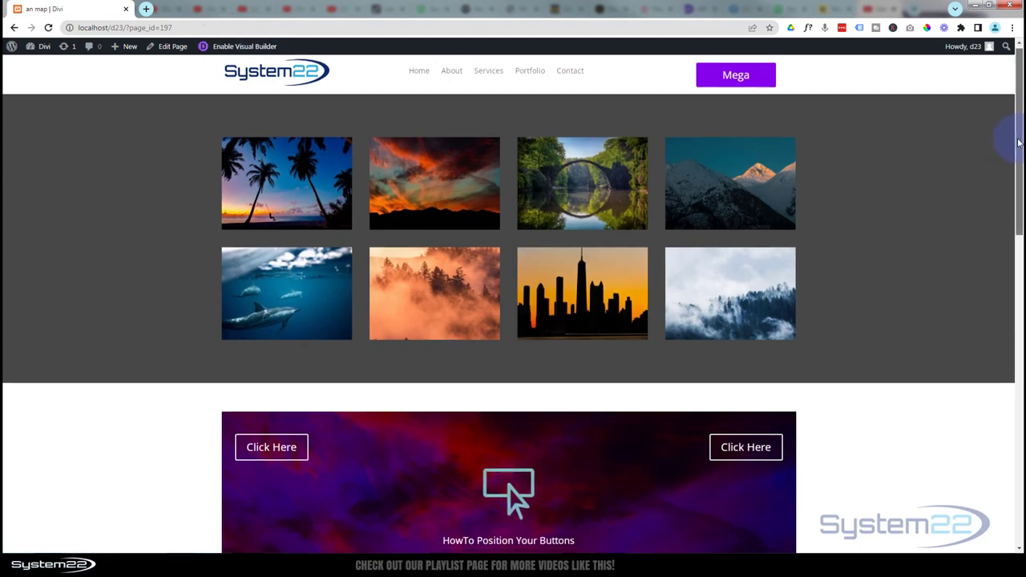
drag(1019, 144, 1016, 316)
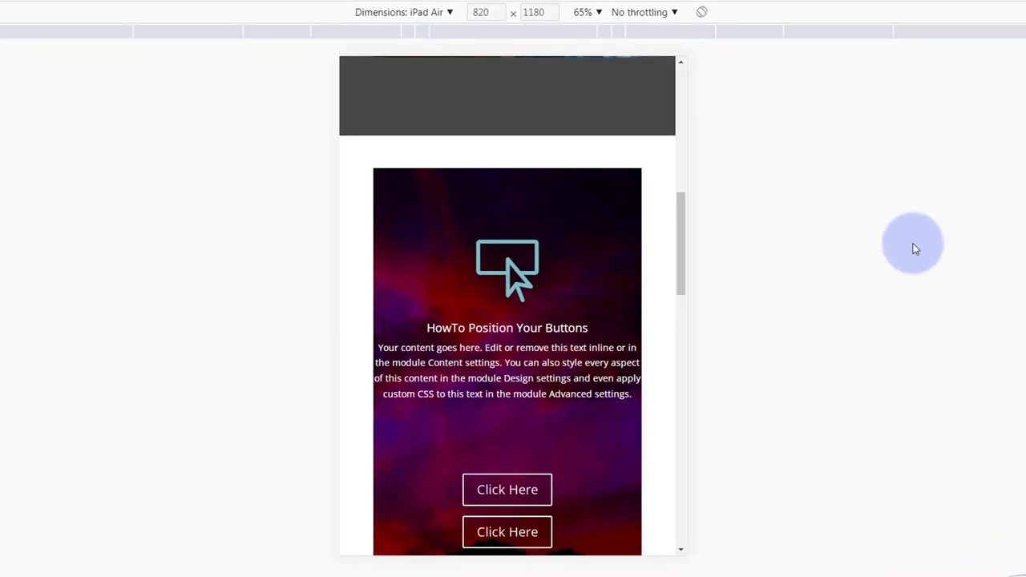
- Emulate an iPhone 12 Pro, scroll to confirm the four Click Here buttons stack, then close DevTools
click(416, 14)
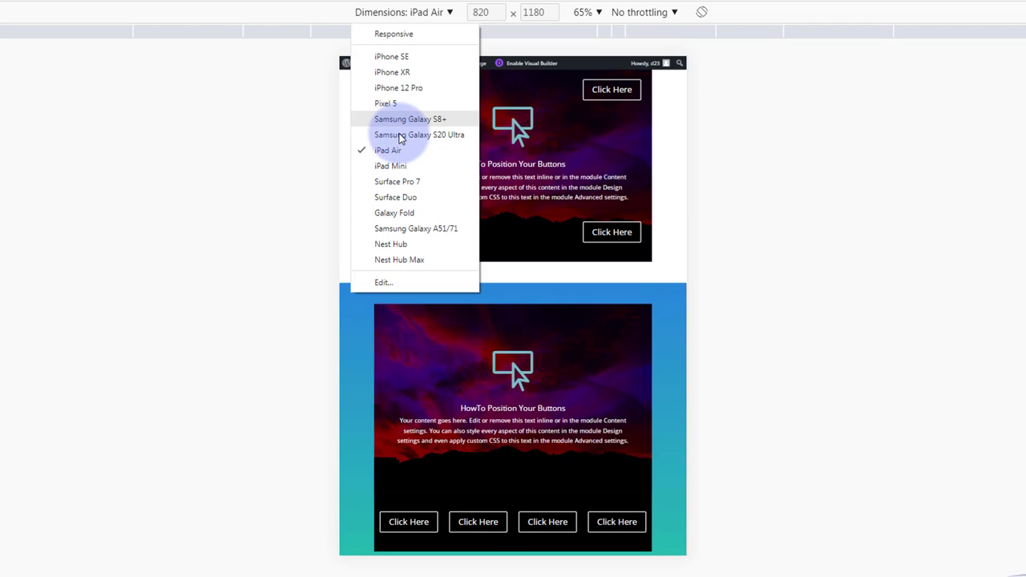
click(397, 90)
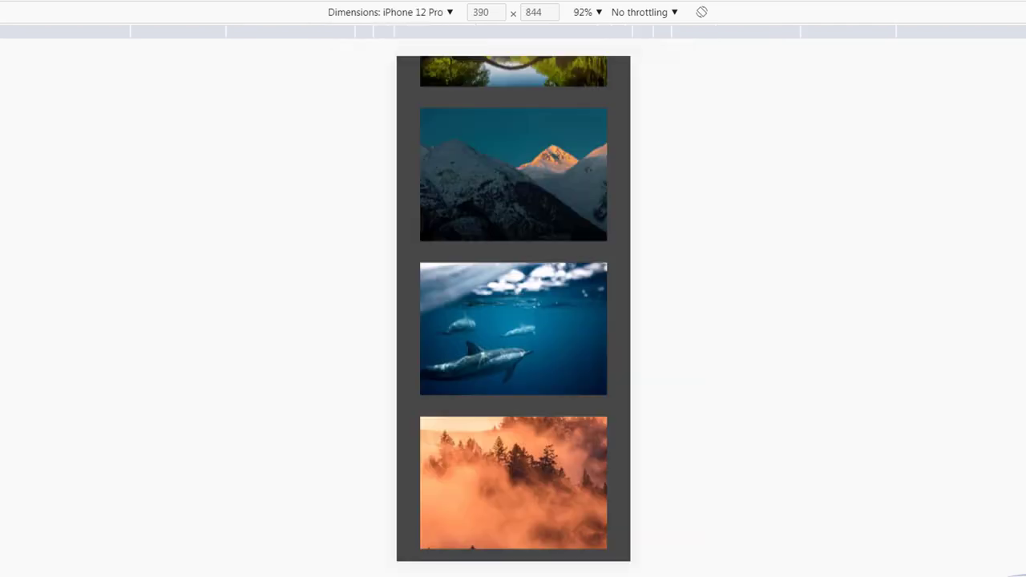
scroll(565, 226, down, 10)
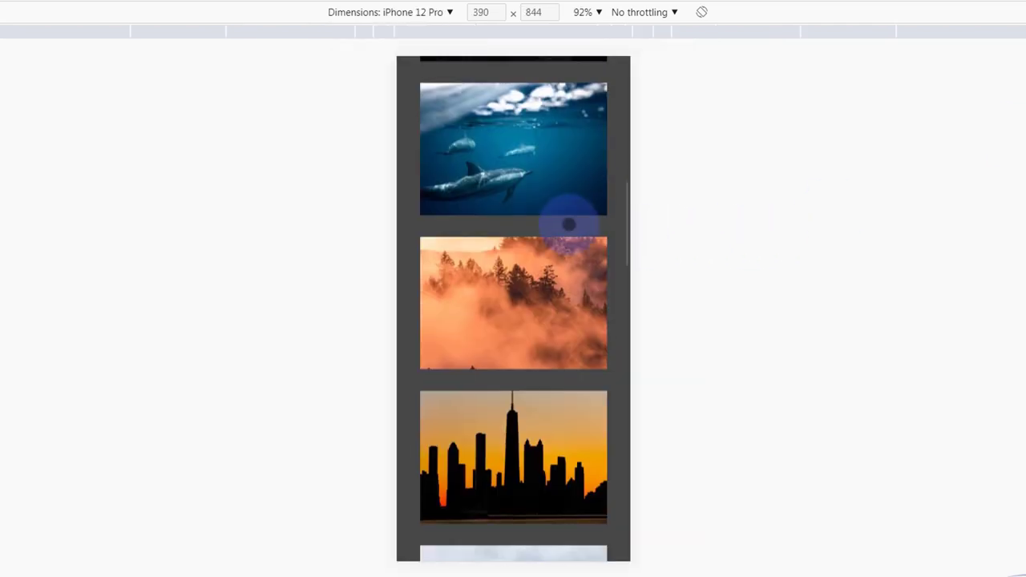
scroll(569, 224, down, 1)
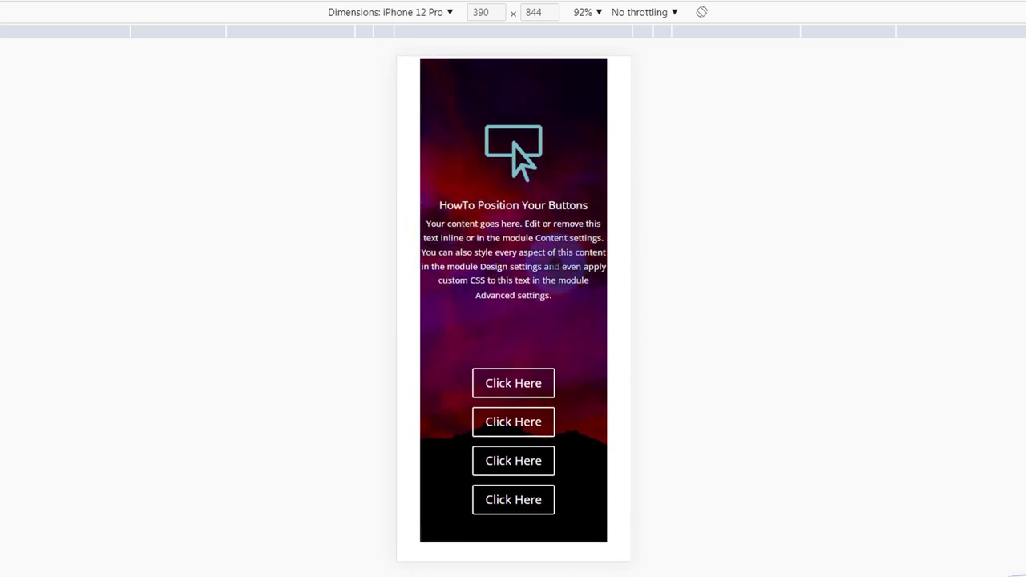
scroll(553, 244, down, 3)
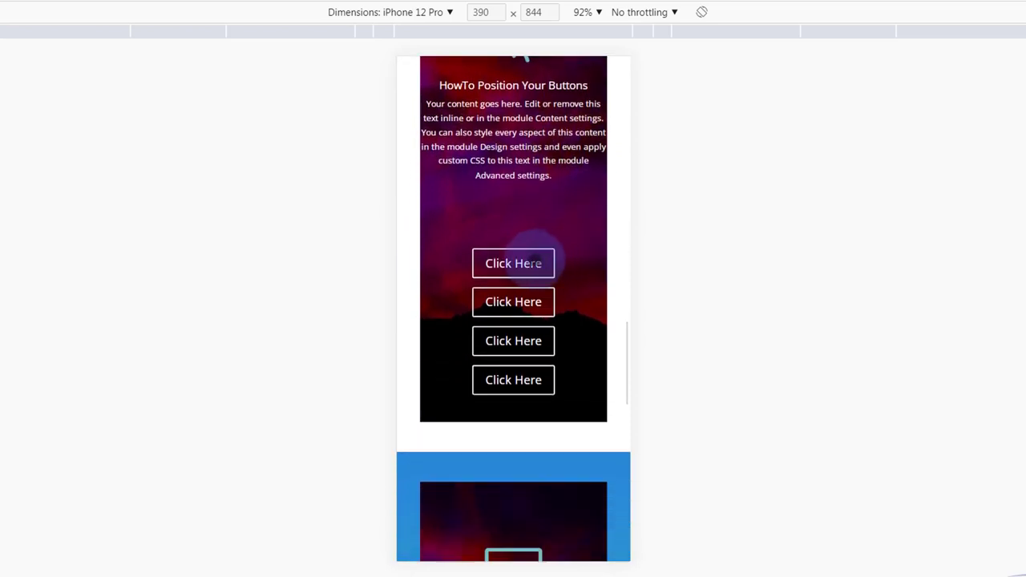
scroll(565, 292, down, 10)
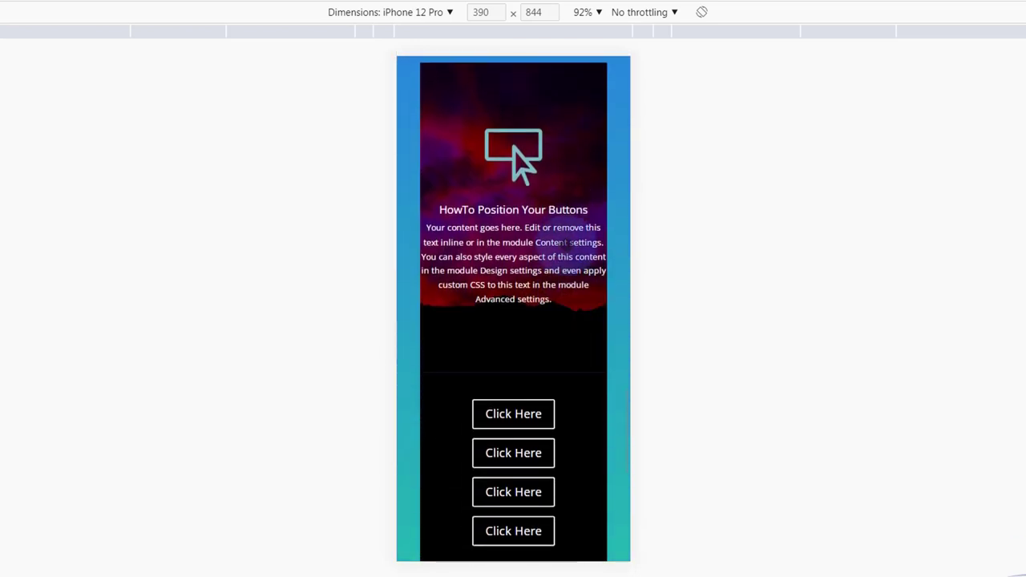
scroll(565, 236, down, 3)
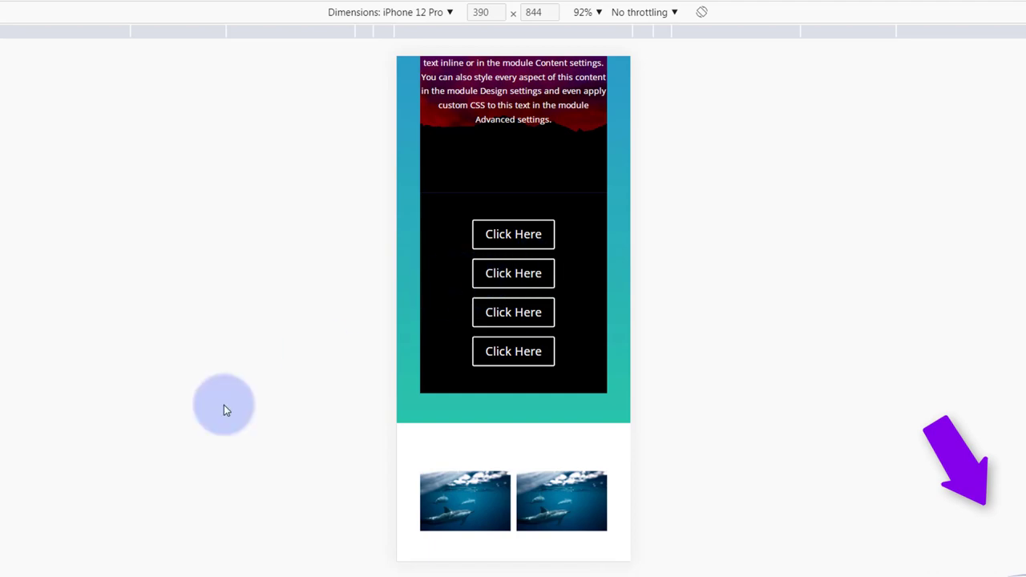
click(1012, 520)
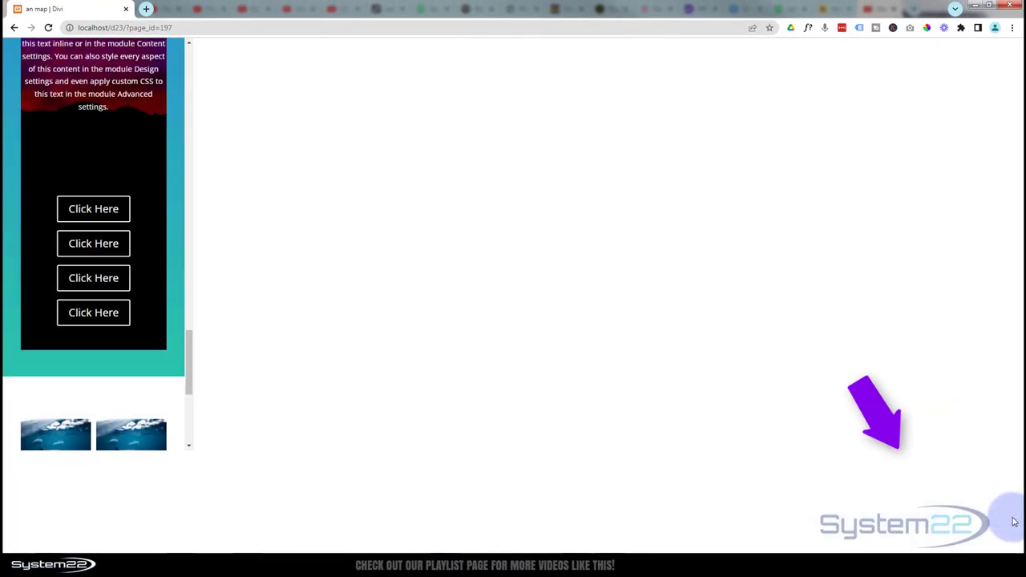
scroll(794, 423, up, 5)
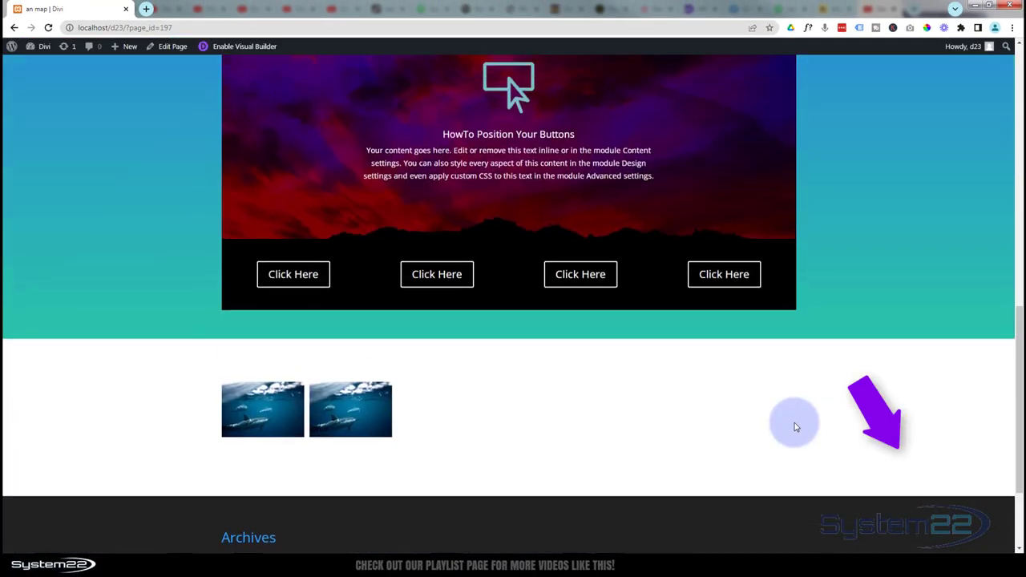
scroll(828, 423, up, 3)
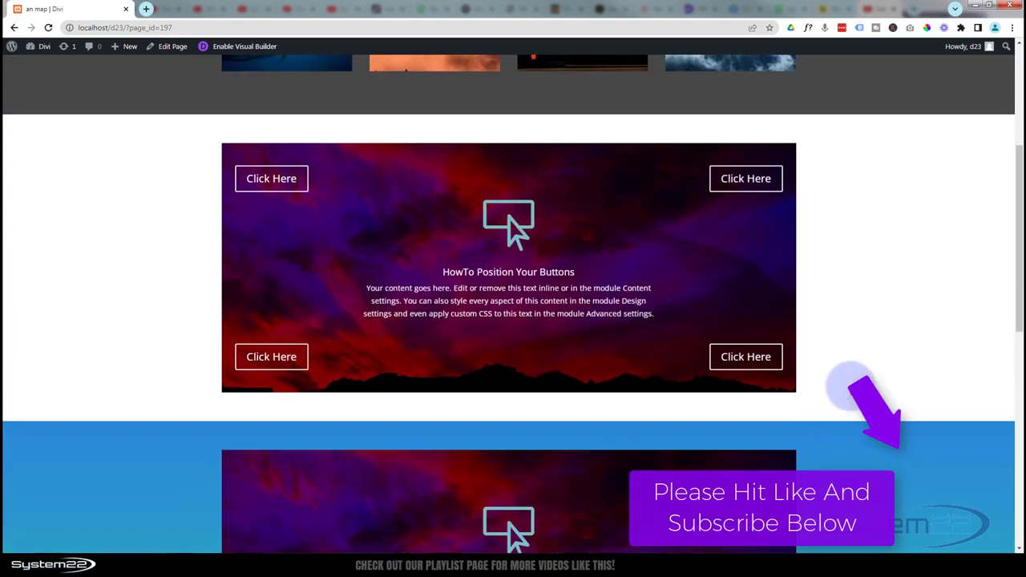
scroll(850, 393, down, 3)
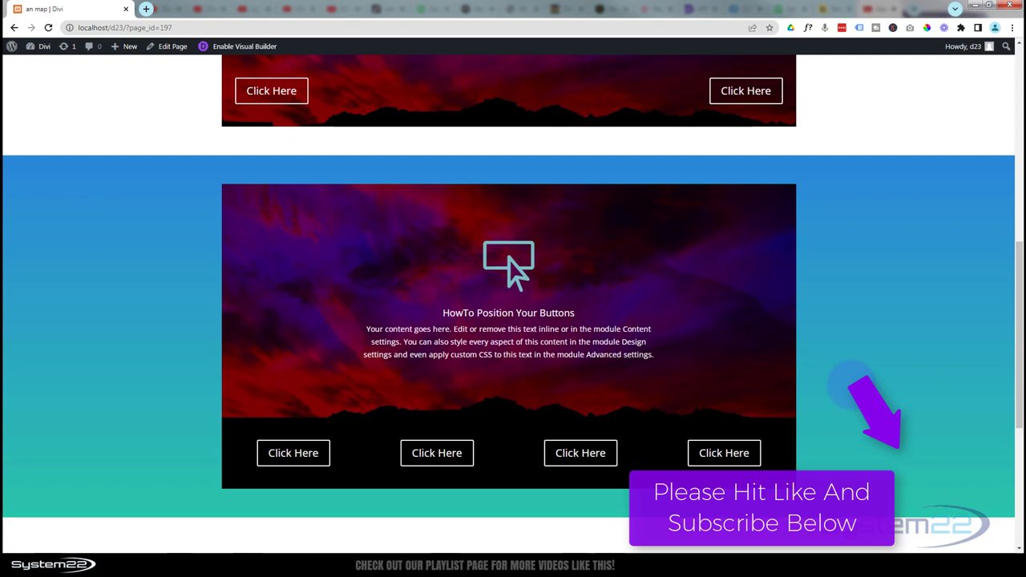
scroll(513, 305, up, 3)
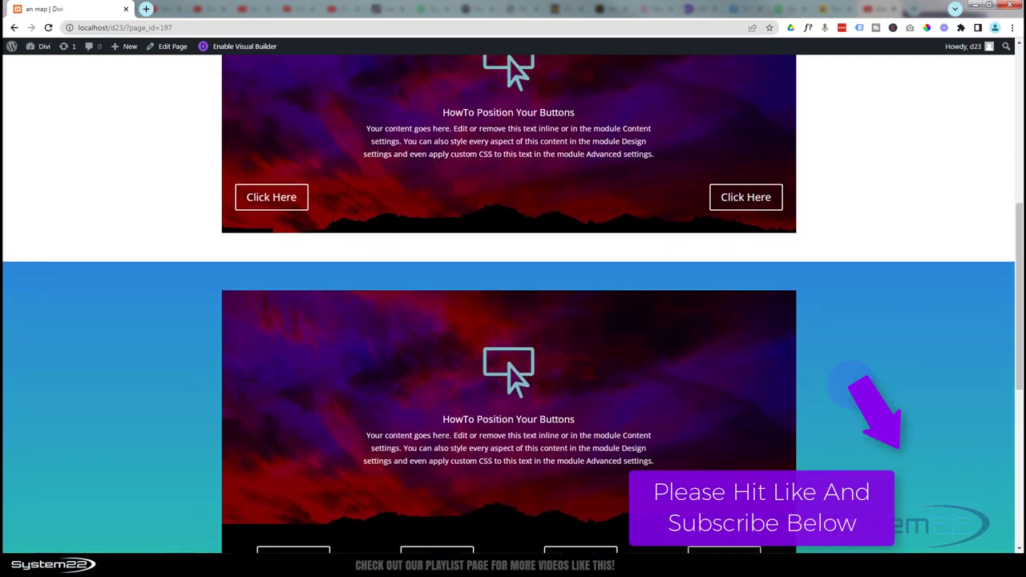